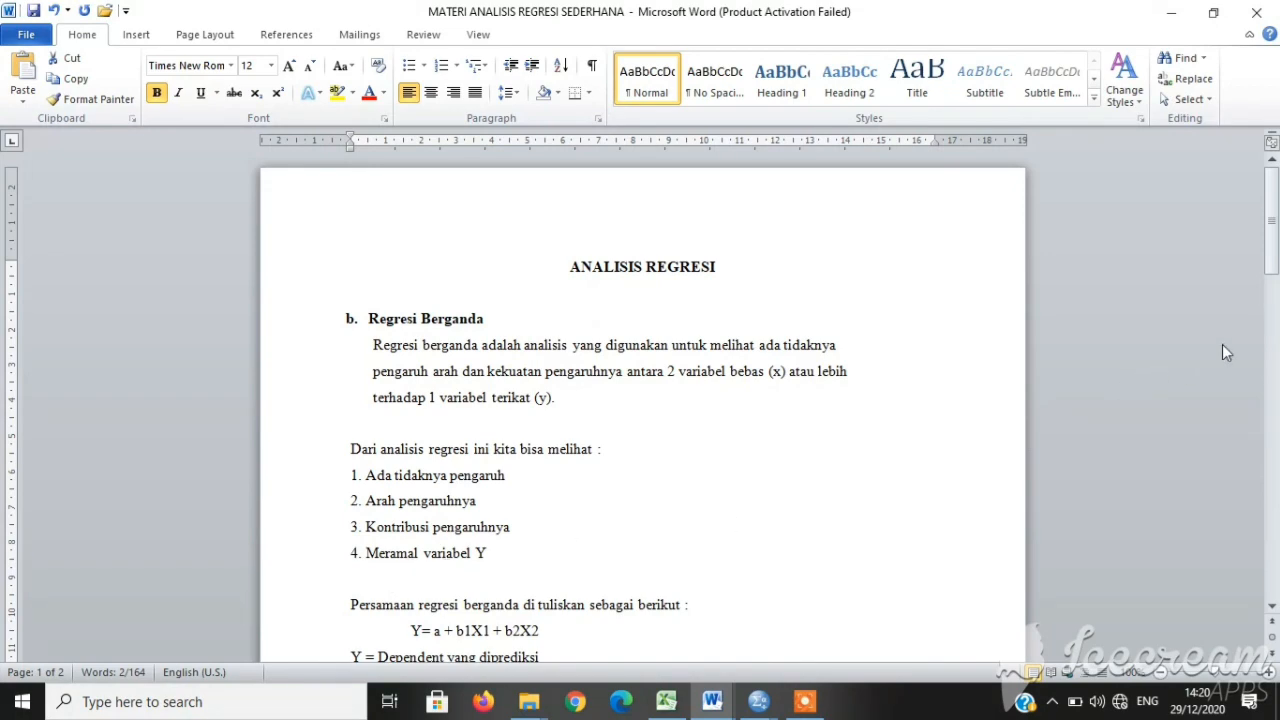
Review the multiple regression notes, examining the equation, the example study's title and variables, the hypotheses and the decision rule.
left_click_drag(1272, 236, 1276, 320)
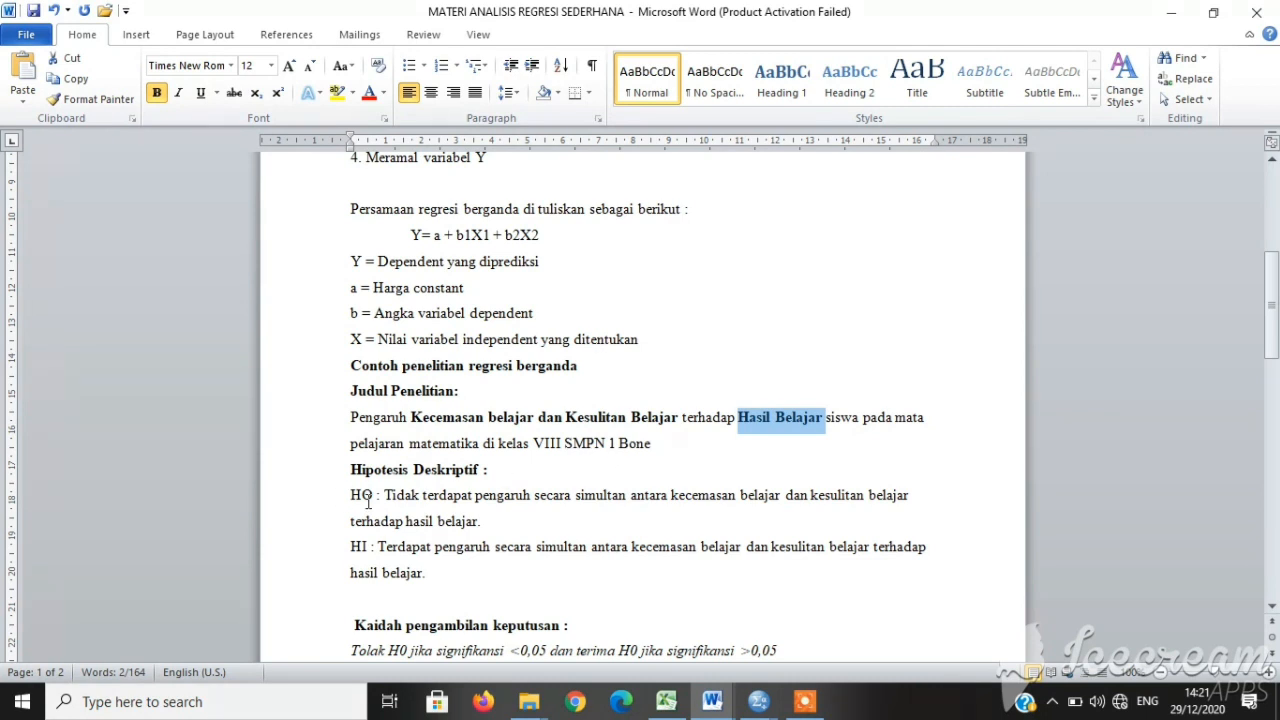
left_click(819, 709)
left_click(662, 671)
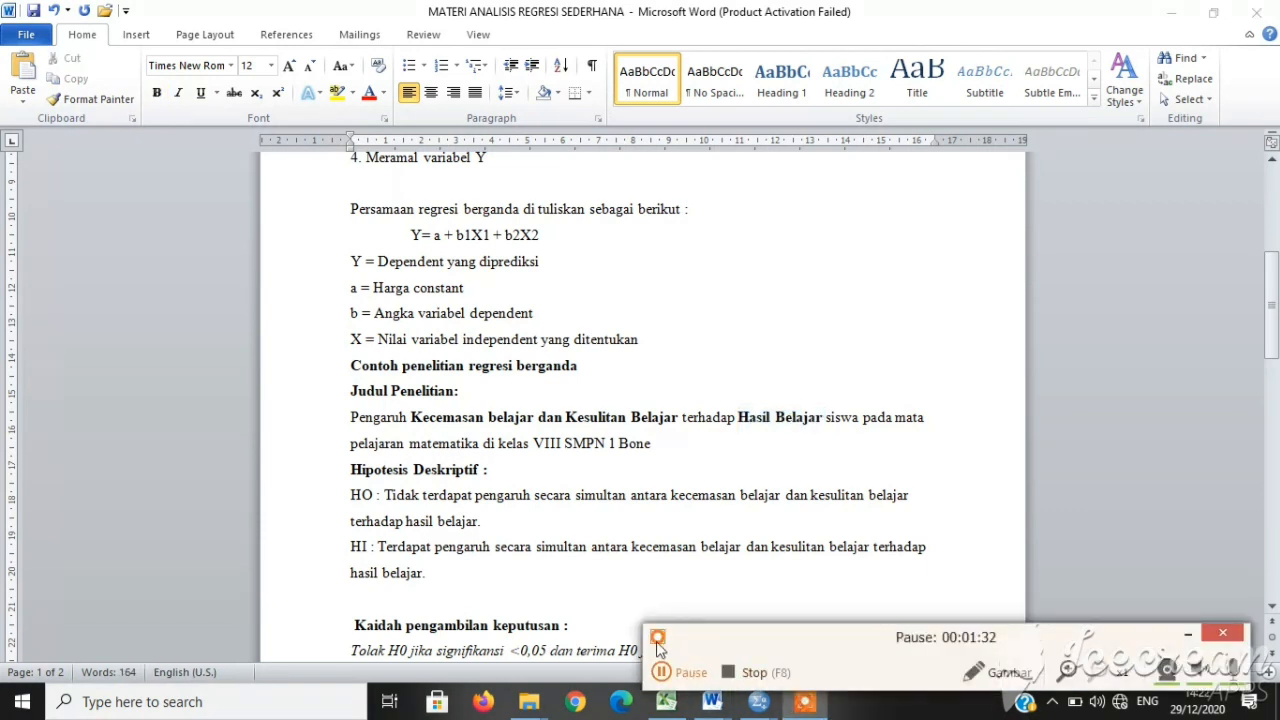
left_click(661, 668)
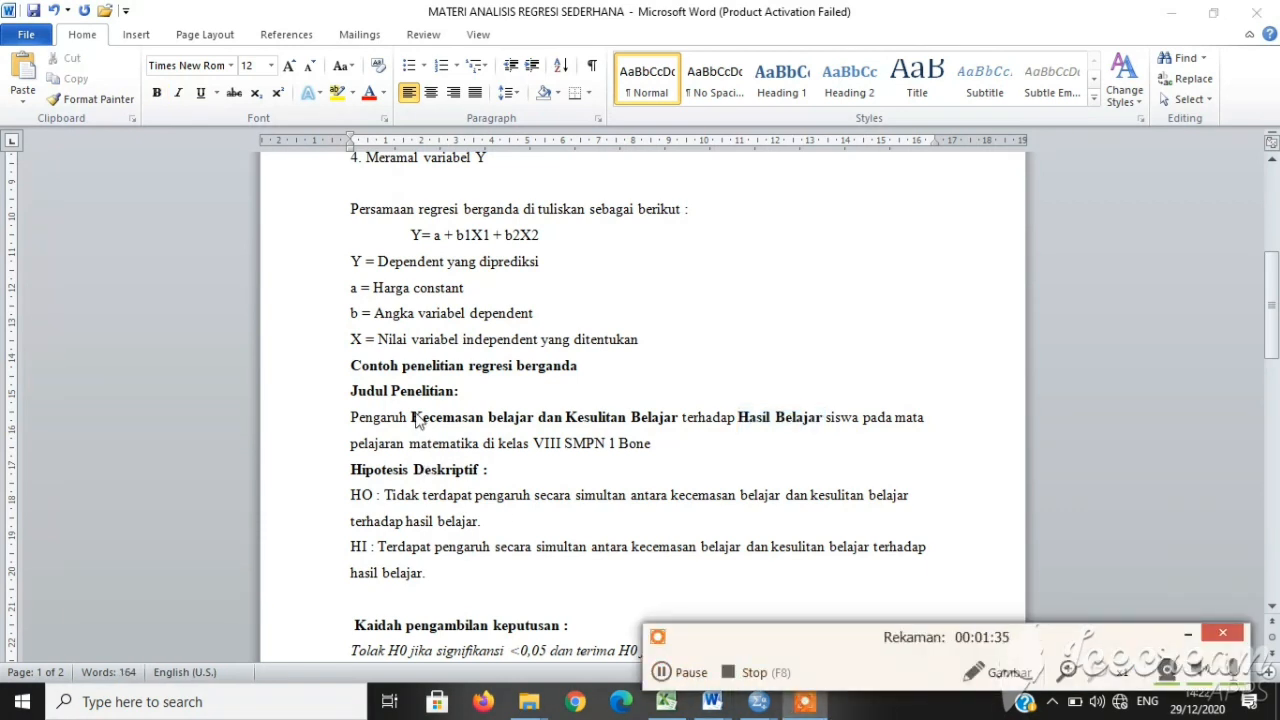
left_click(415, 419)
left_click_drag(415, 419, 793, 418)
left_click(549, 420)
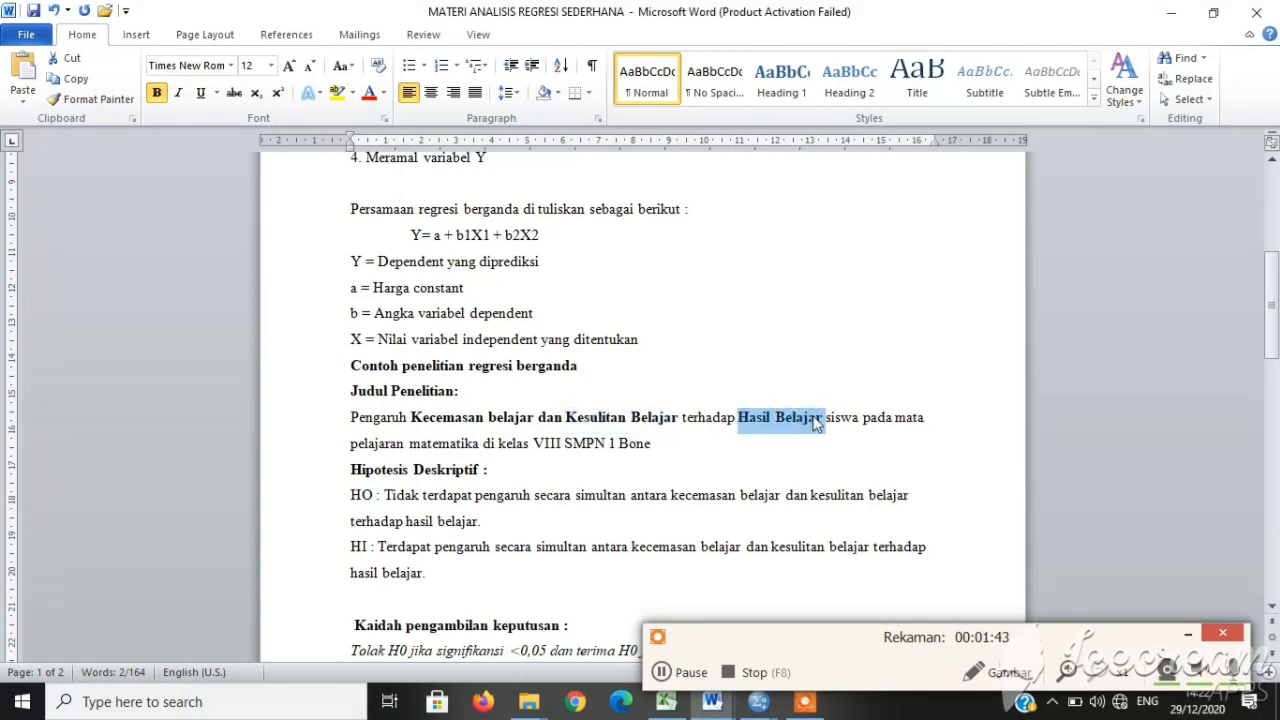
left_click(372, 469)
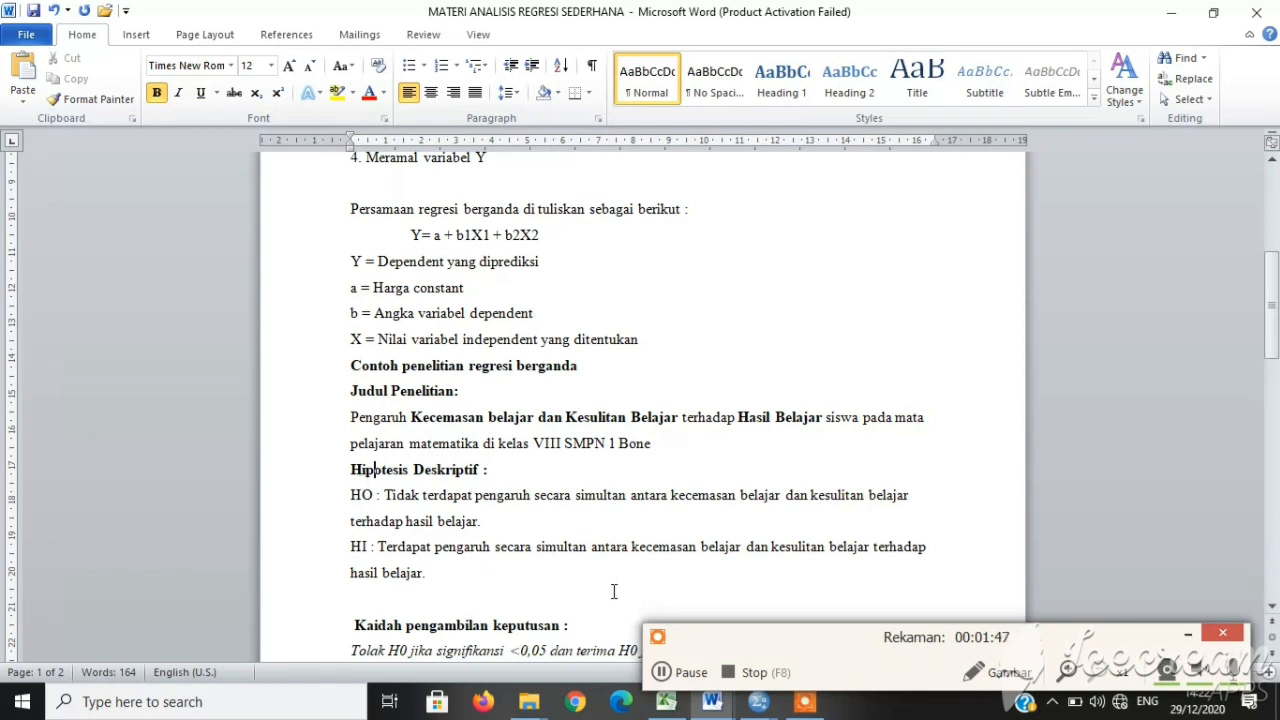
left_click(658, 668)
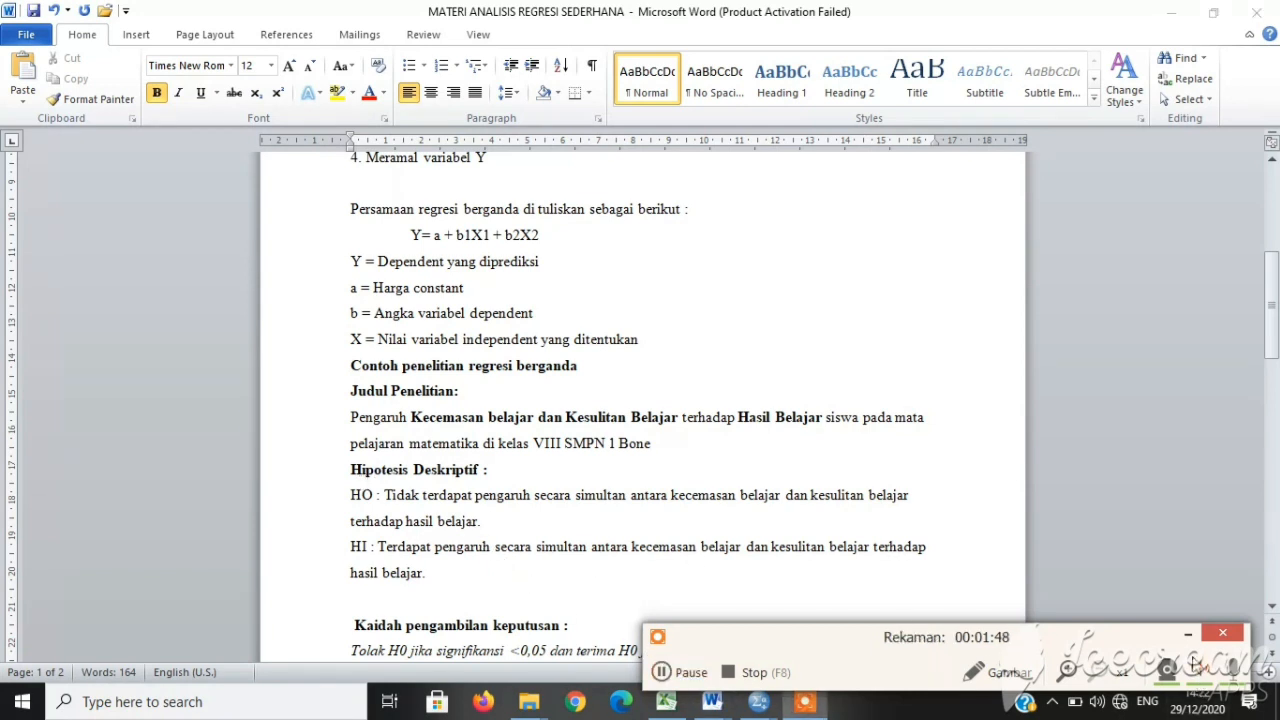
left_click(1188, 634)
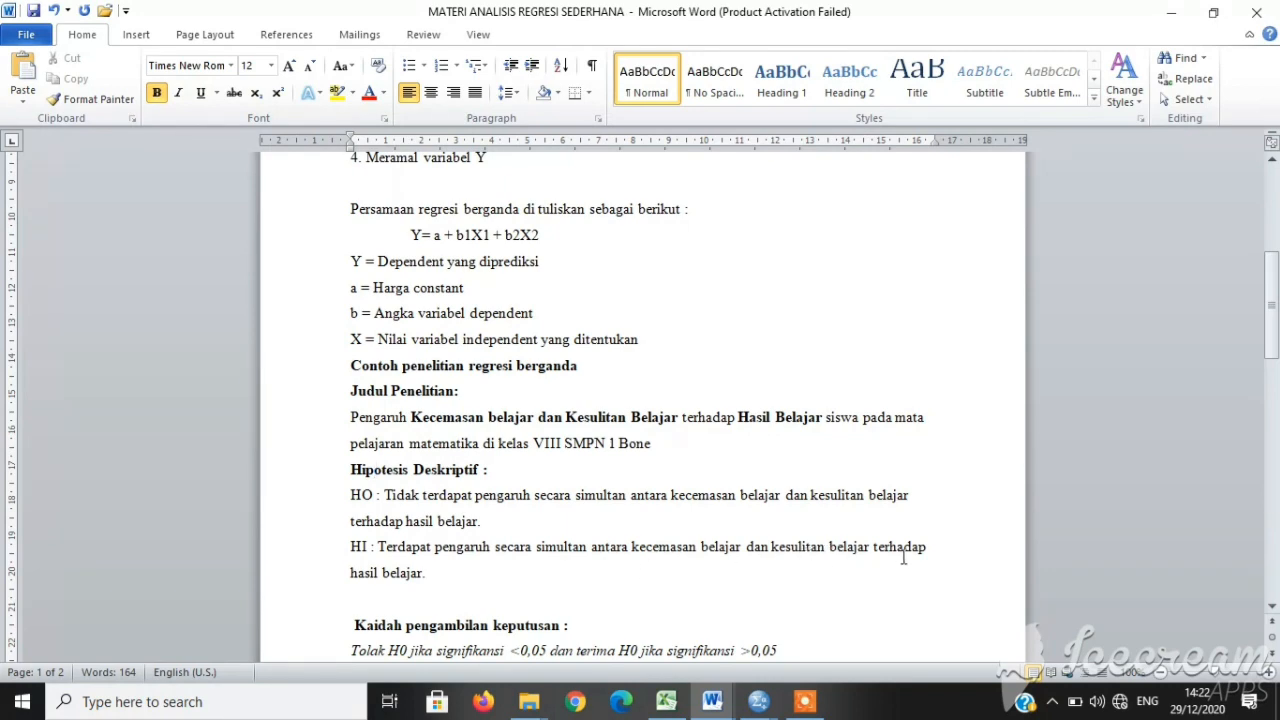
left_click_drag(1271, 318, 1271, 368)
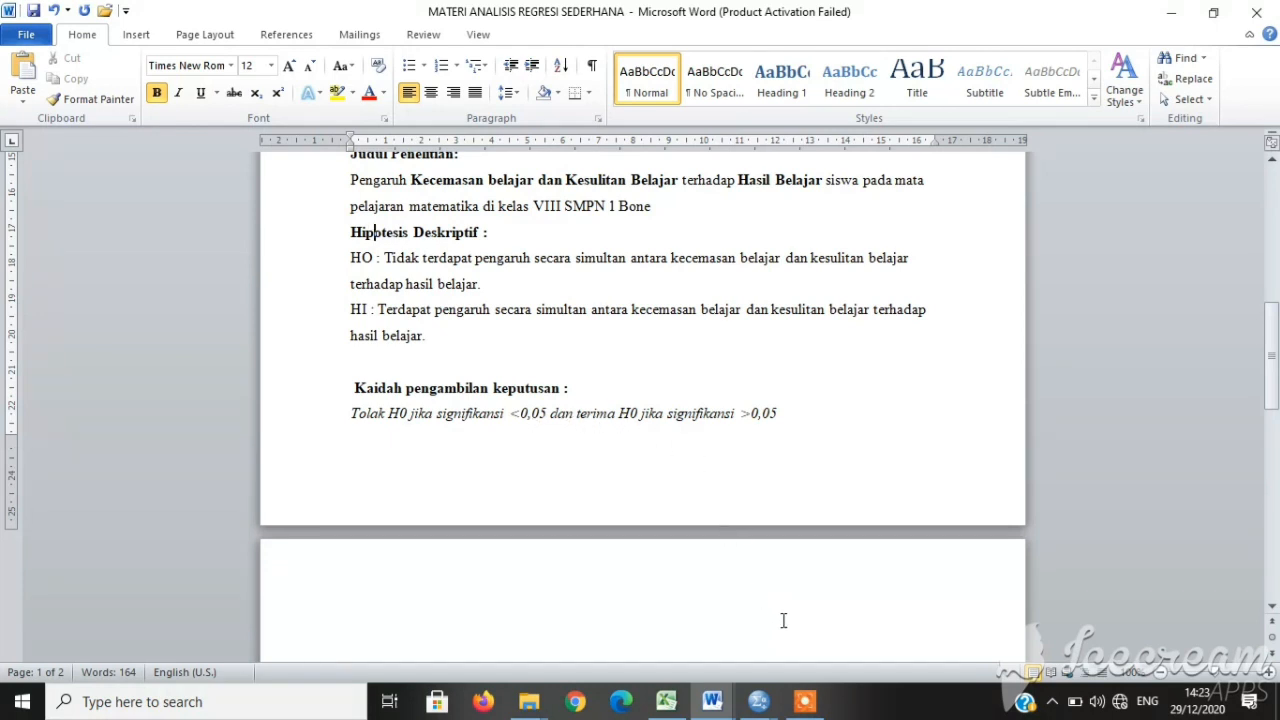
mouse_move(807, 697)
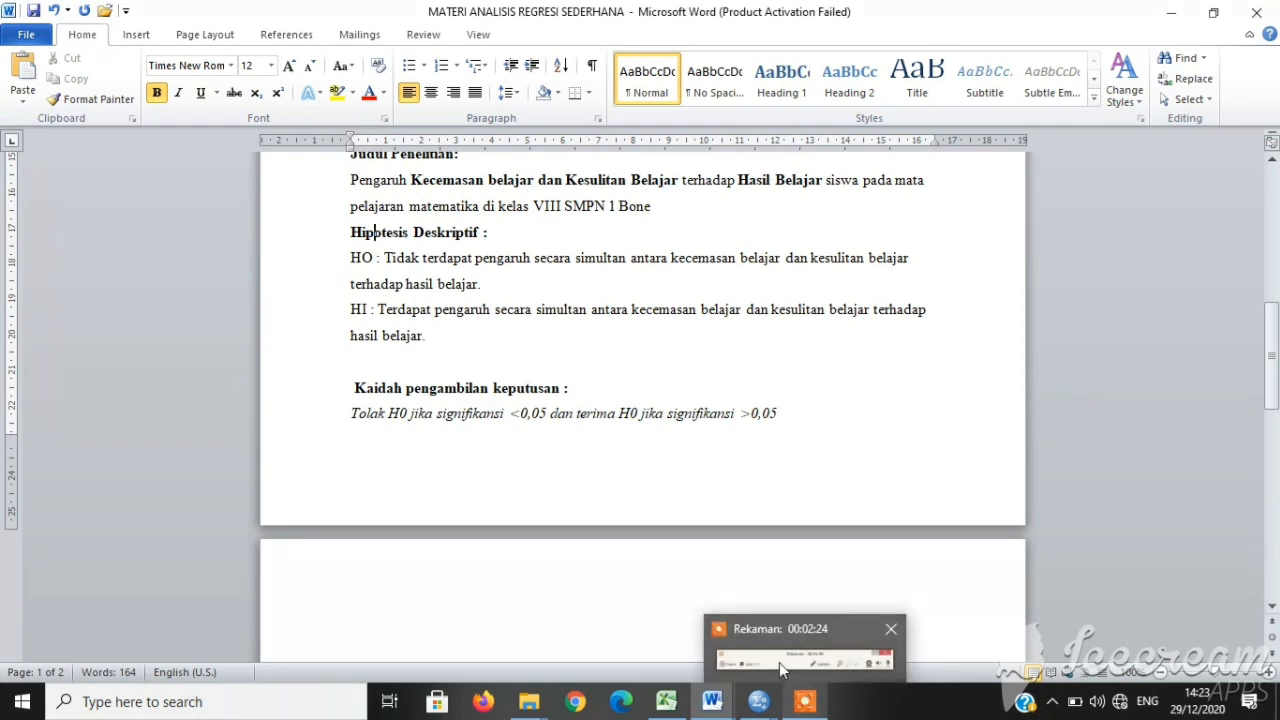
left_click(779, 662)
left_click(664, 672)
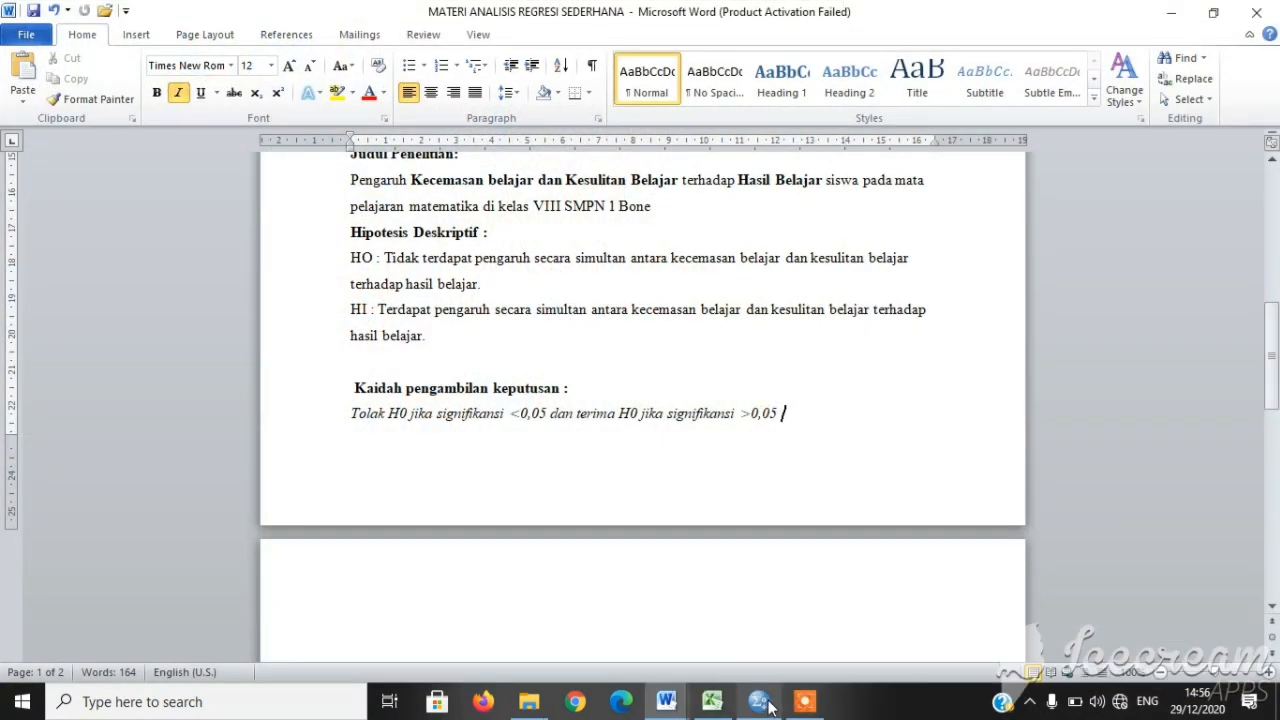
View the list of analysis questions in document 123 and switch to the empty SPSS data editor.
left_click(713, 704)
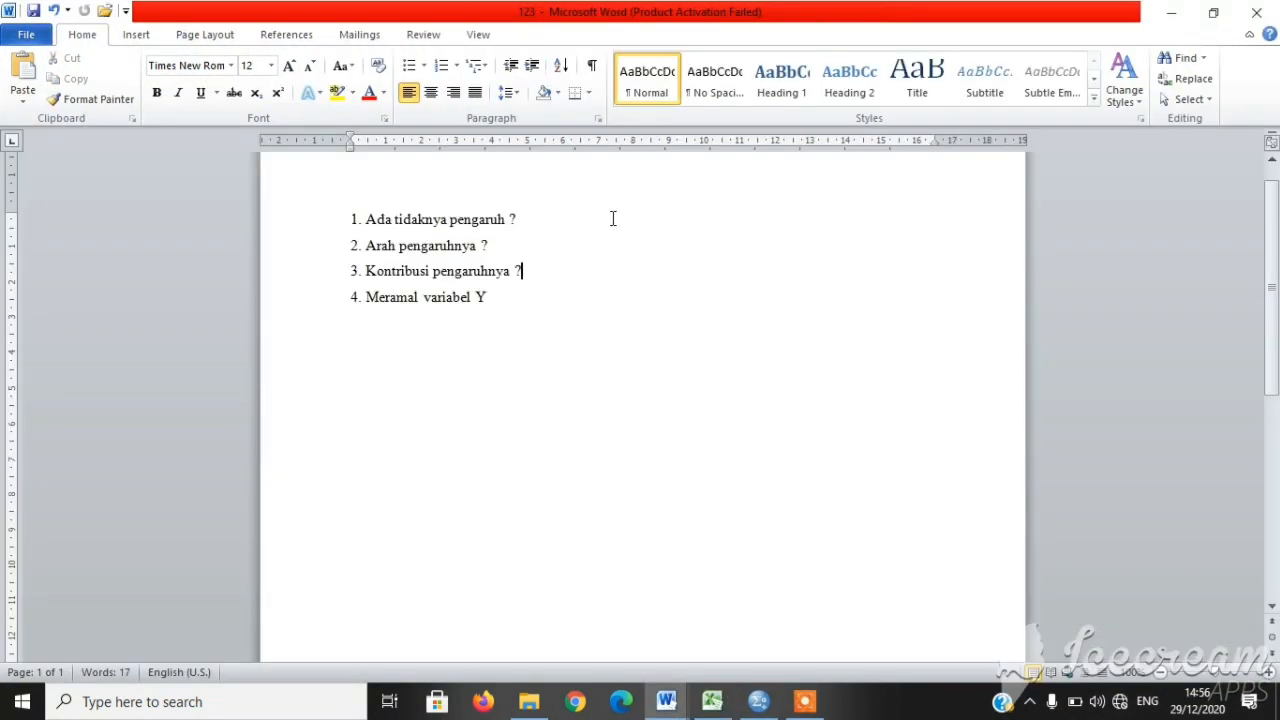
left_click(763, 703)
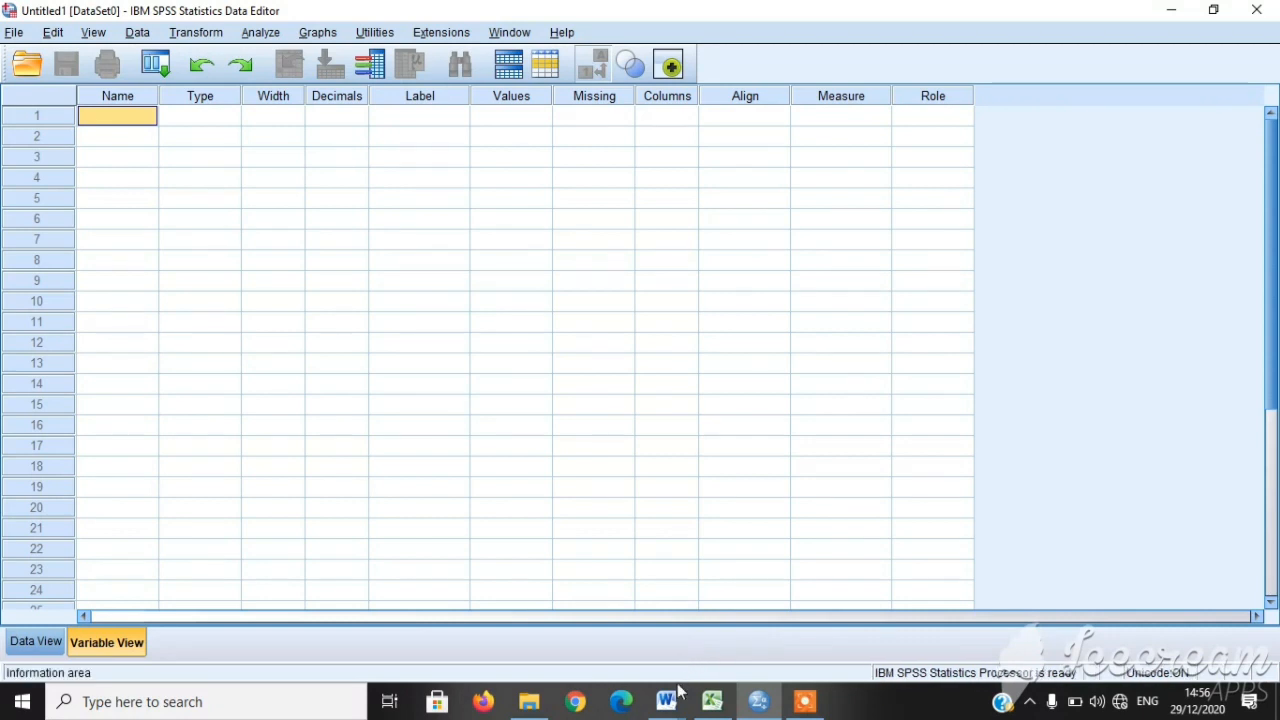
mouse_move(666, 701)
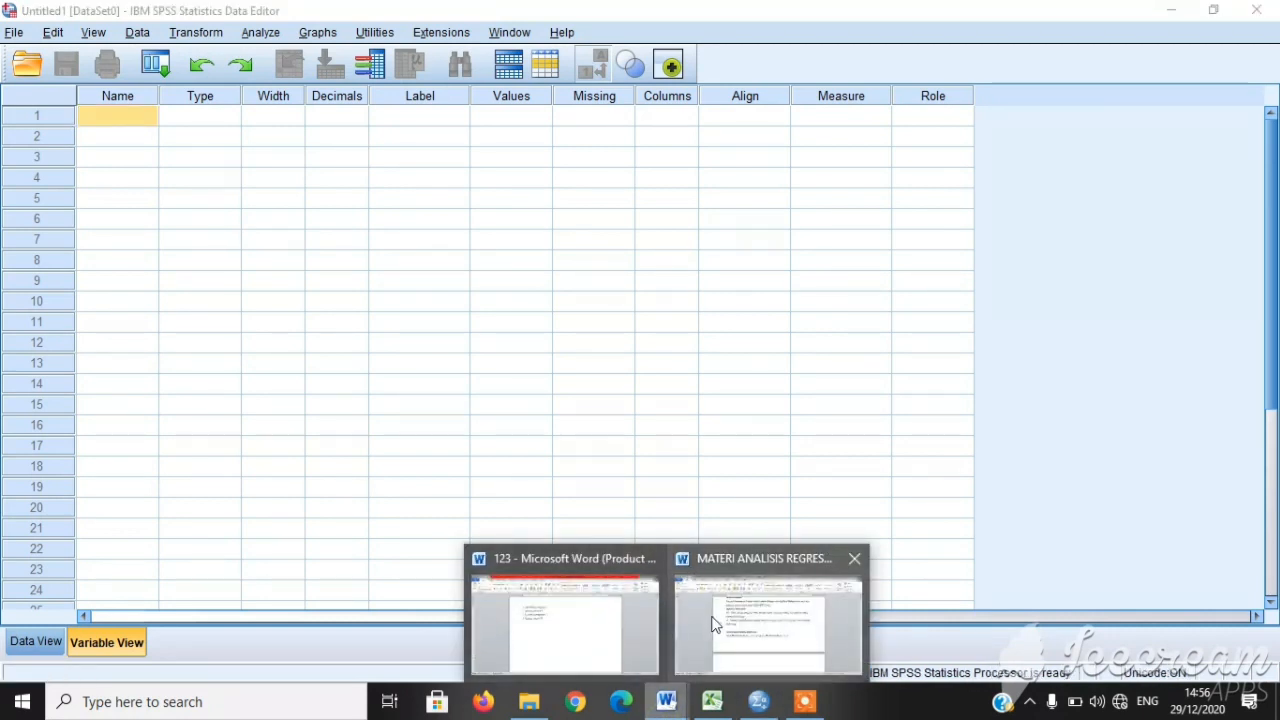
Switch to the Excel workbook Hasil Pegumpulan data-1 and select the values of all three variables, A3:C83, for copying.
left_click(714, 702)
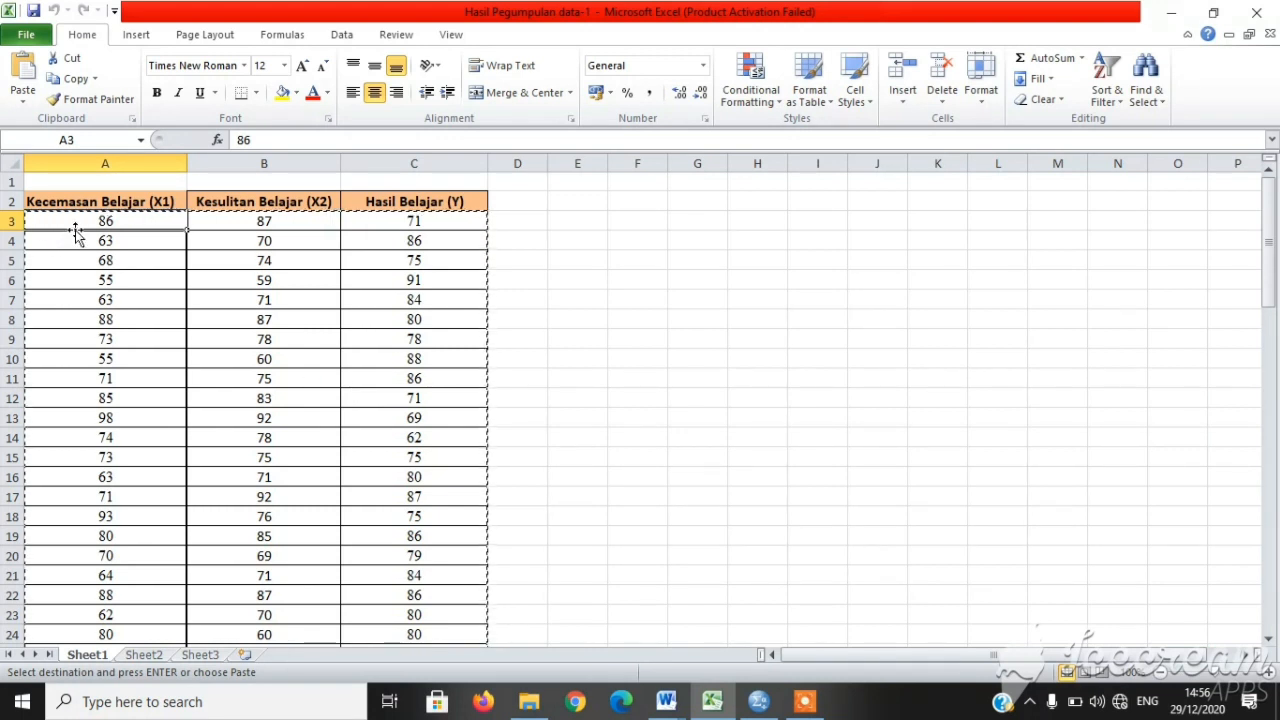
key("shift+Right")
key("shift+Right")
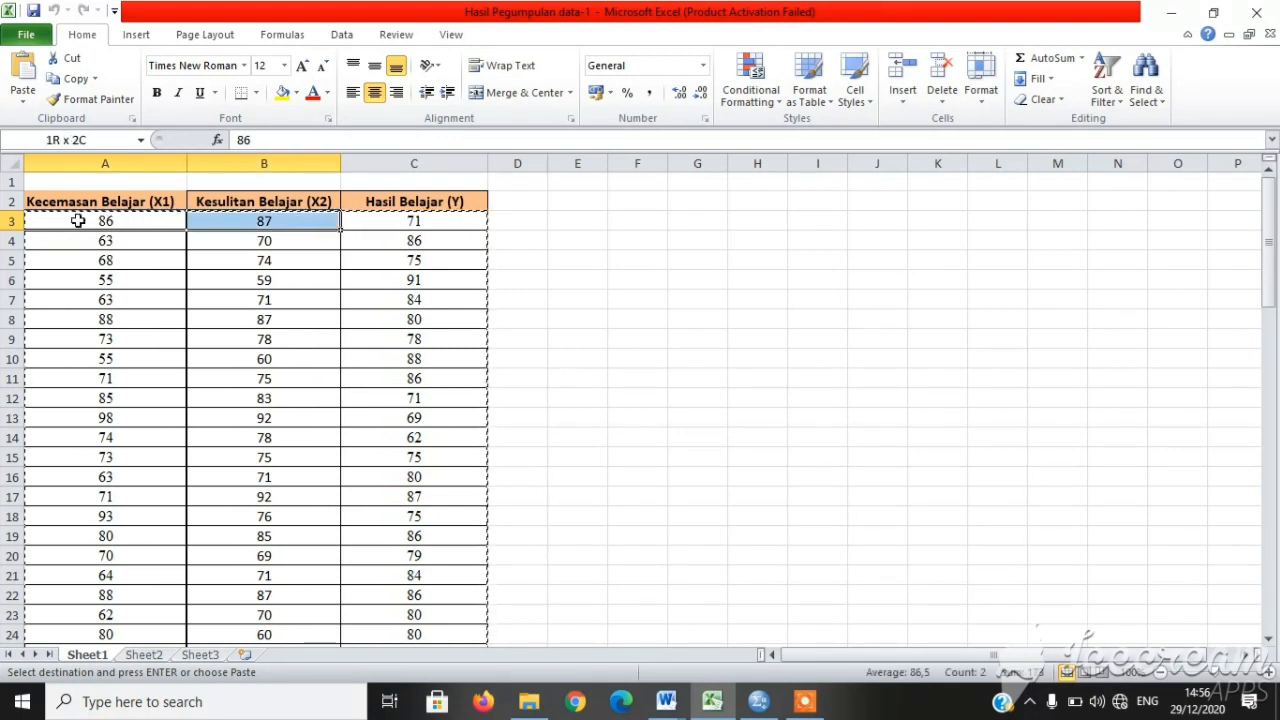
key("shift+Down")
key("shift+Down")
key("shift+Down")
key("shift+Down")
key("shift+Down")
key("shift+Down")
key("shift+Down")
key("shift+Down")
key("shift+Down")
key("shift+Down")
key("shift+Down")
key("shift+Down")
key("shift+Down")
key("shift+Down")
key("shift+Down")
key("shift+Down")
key("shift+Down")
key("shift+Down")
key("shift+Down")
key("shift+Down")
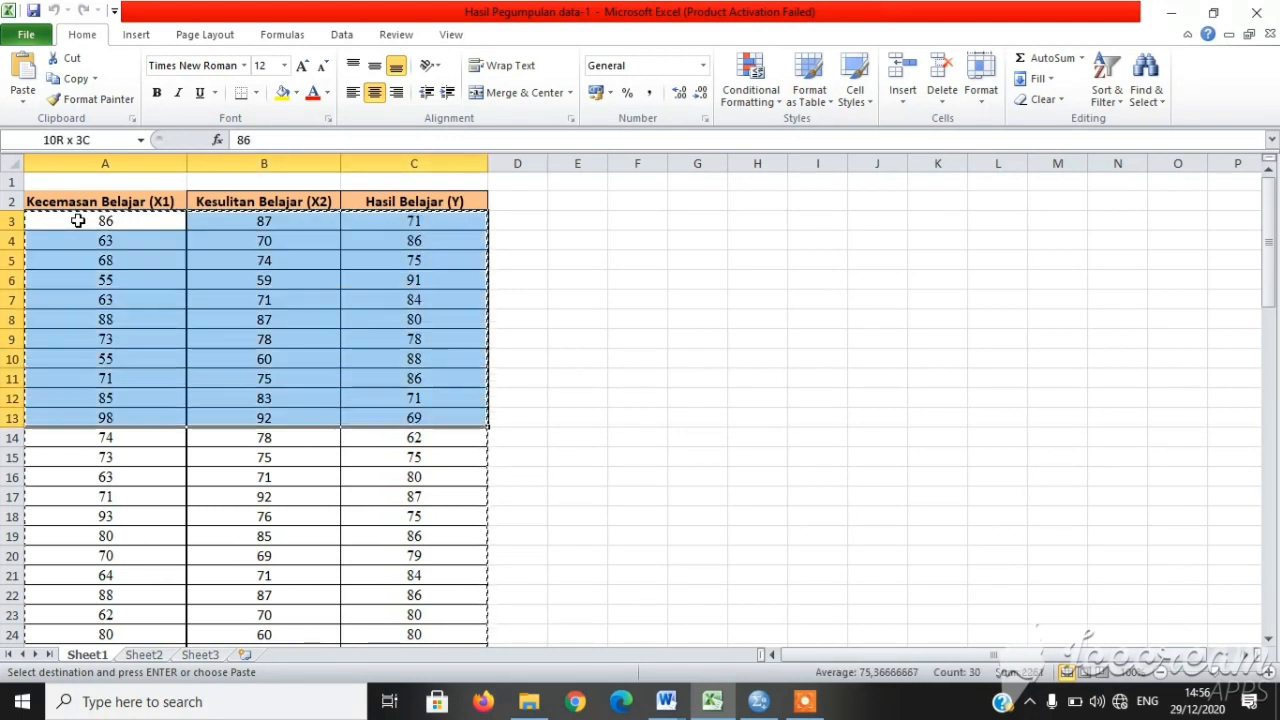
key("shift+Down")
key("shift+Down")
key("shift+Down")
key("shift+Down")
key("shift+Down")
key("shift+Down")
key("shift+Down")
key("shift+Down")
key("shift+Down")
key("shift+Down")
key("shift+Down")
key("shift+Down")
key("shift+Down")
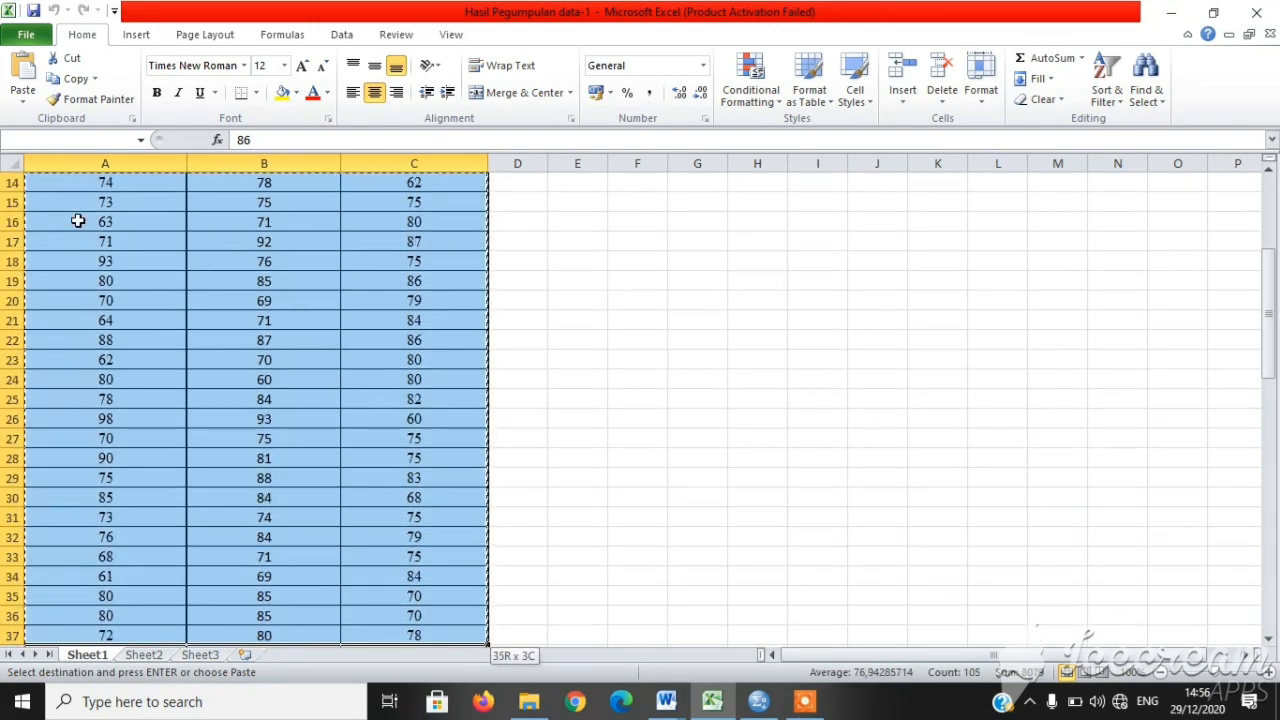
key("shift+Down")
key("shift+Down")
key("shift+Down")
key("shift+Down")
key("shift+Down")
key("shift+Down")
key("shift+Down")
key("shift+Down")
key("shift+Down")
key("shift+Down")
key("shift+Down")
key("shift+Down")
key("shift+Down")
key("shift+Down")
key("shift+Down")
key("shift+Down")
key("shift+Down")
key("shift+Down")
key("shift+Down")
key("shift+Down")
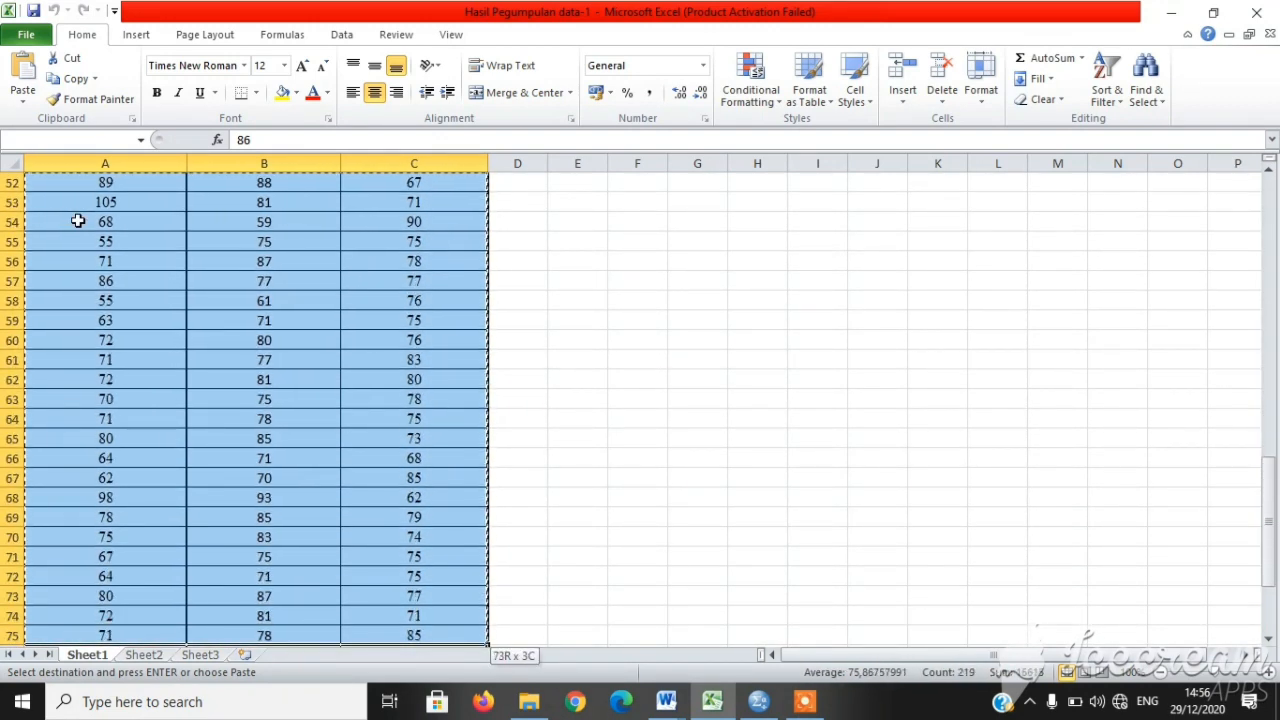
key("shift+Up")
key("shift+Up")
key("shift+Up")
key("shift+Up")
key("shift+Up")
key("shift+Up")
key("shift+Up")
key("shift+Up")
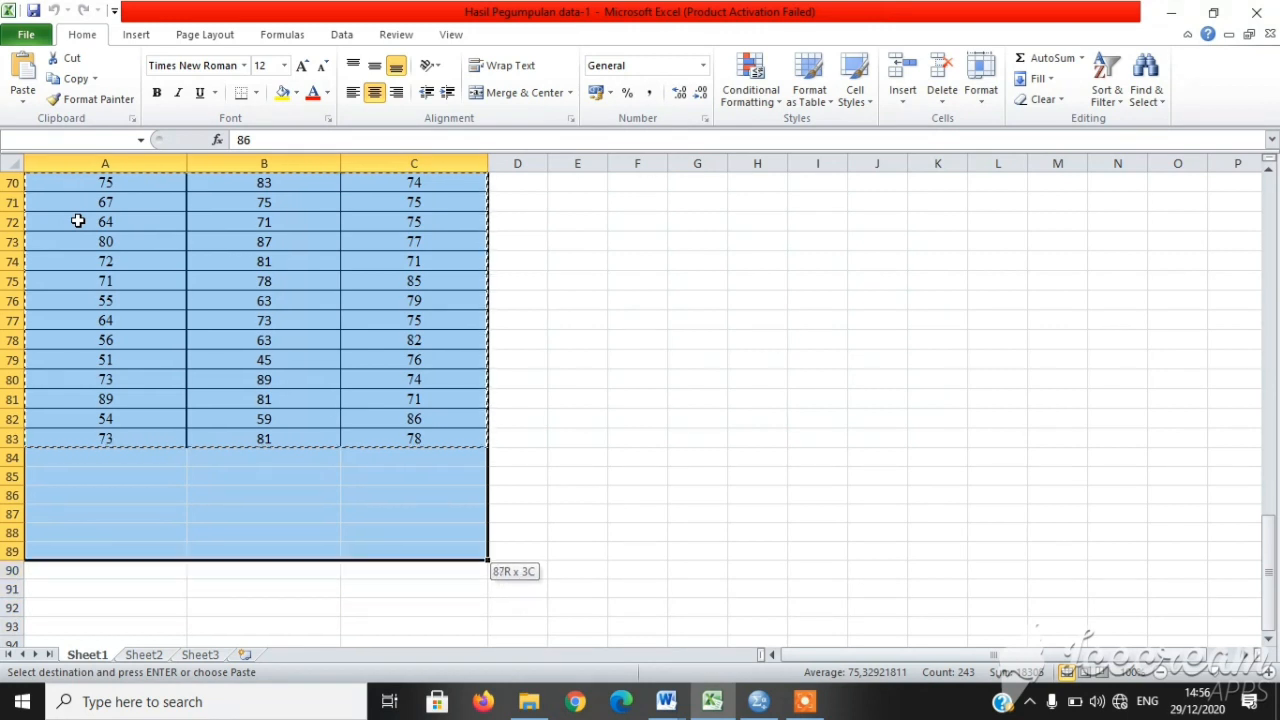
key("shift+Up")
key("shift+Up")
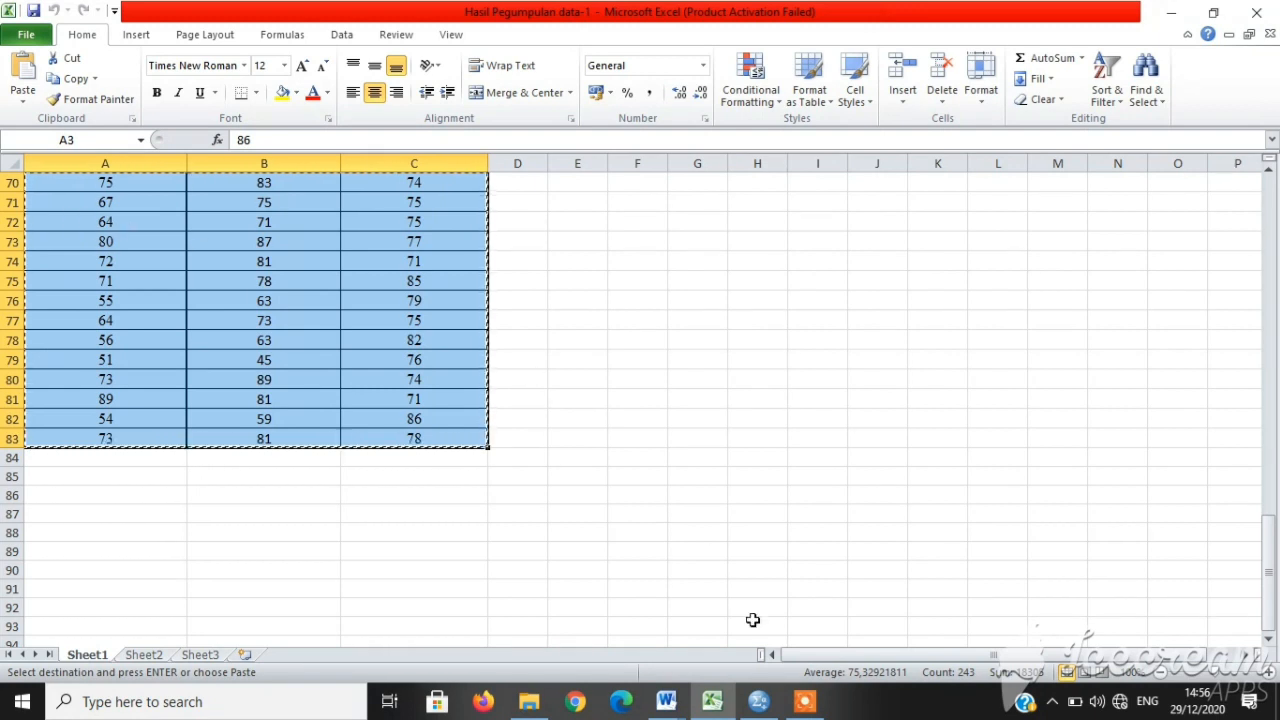
Switch to SPSS and paste the copied three-column data into Data View, starting at the first cell.
left_click(757, 703)
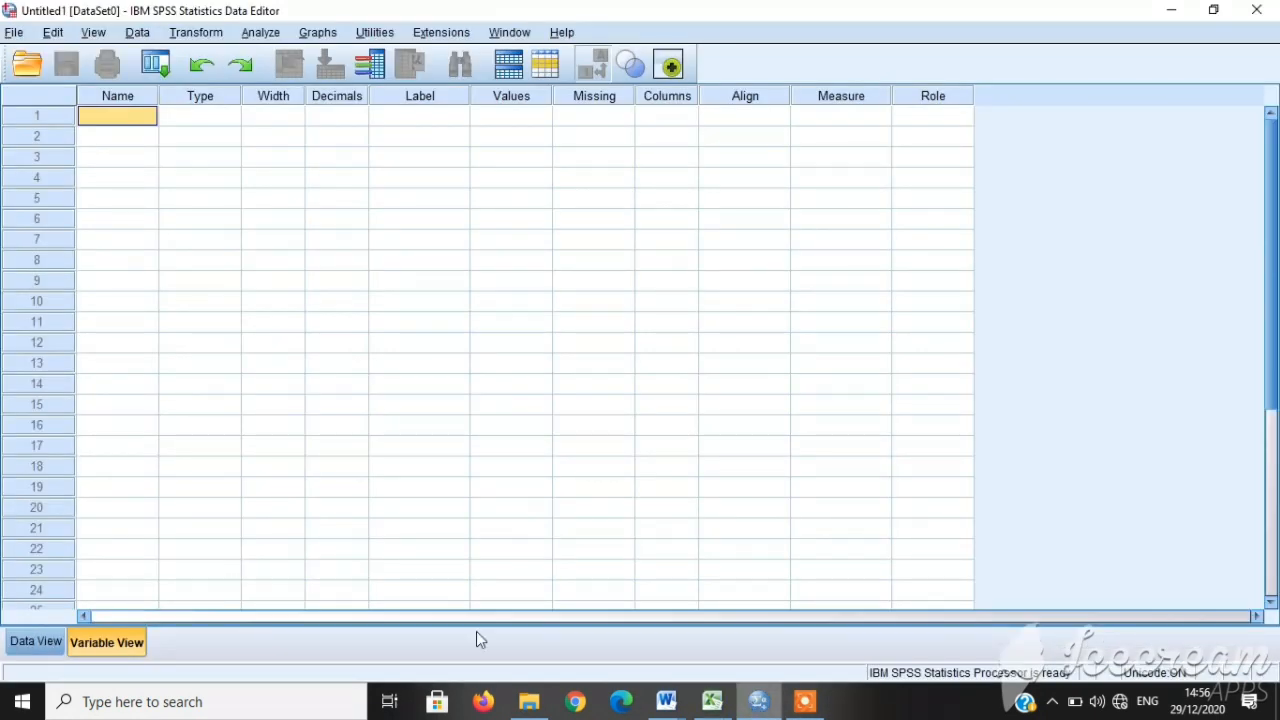
left_click(38, 641)
left_click(109, 148)
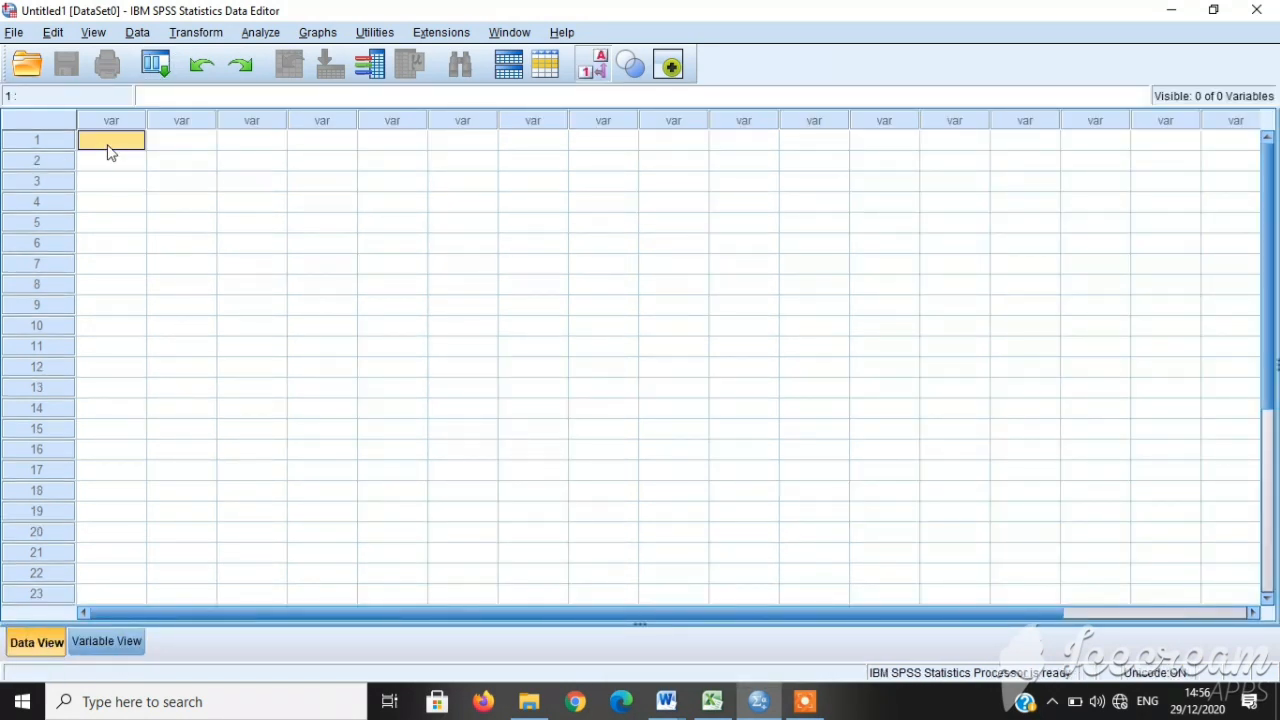
key("ctrl+v")
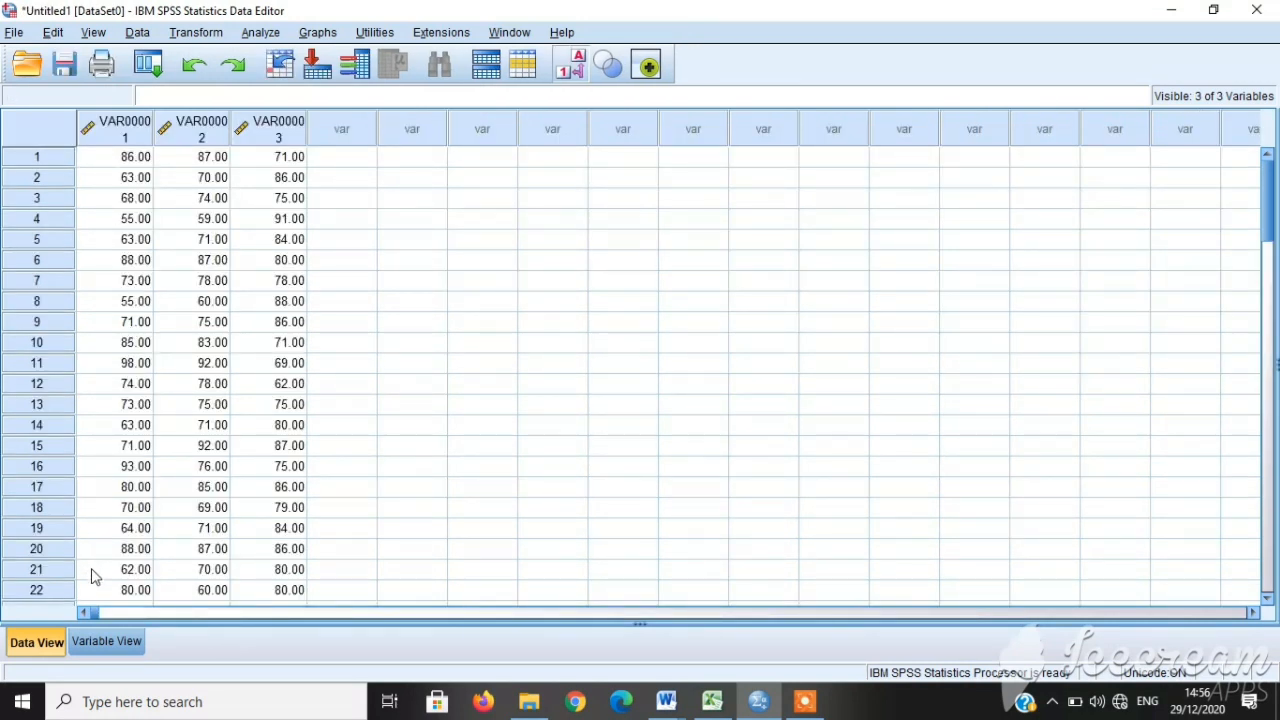
Rename the three pasted variables as x1, x2 and Y in Variable View.
left_click(101, 645)
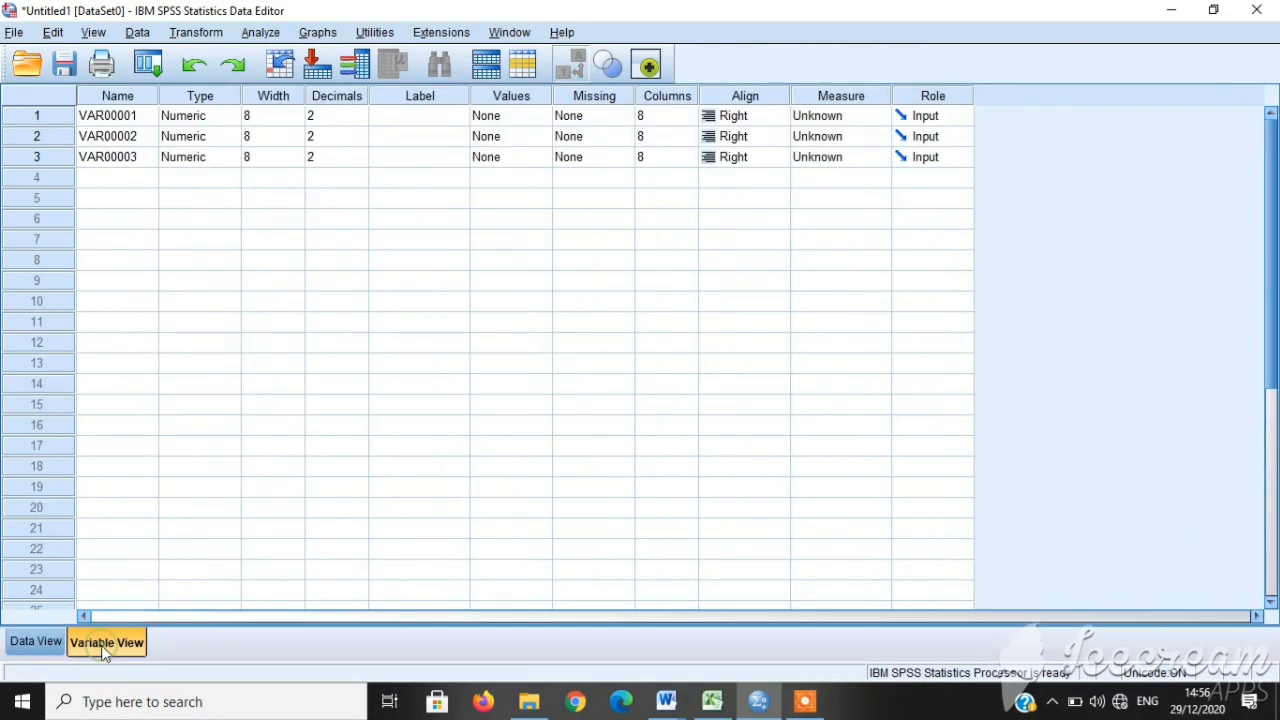
left_click(127, 119)
key("BackSpace")
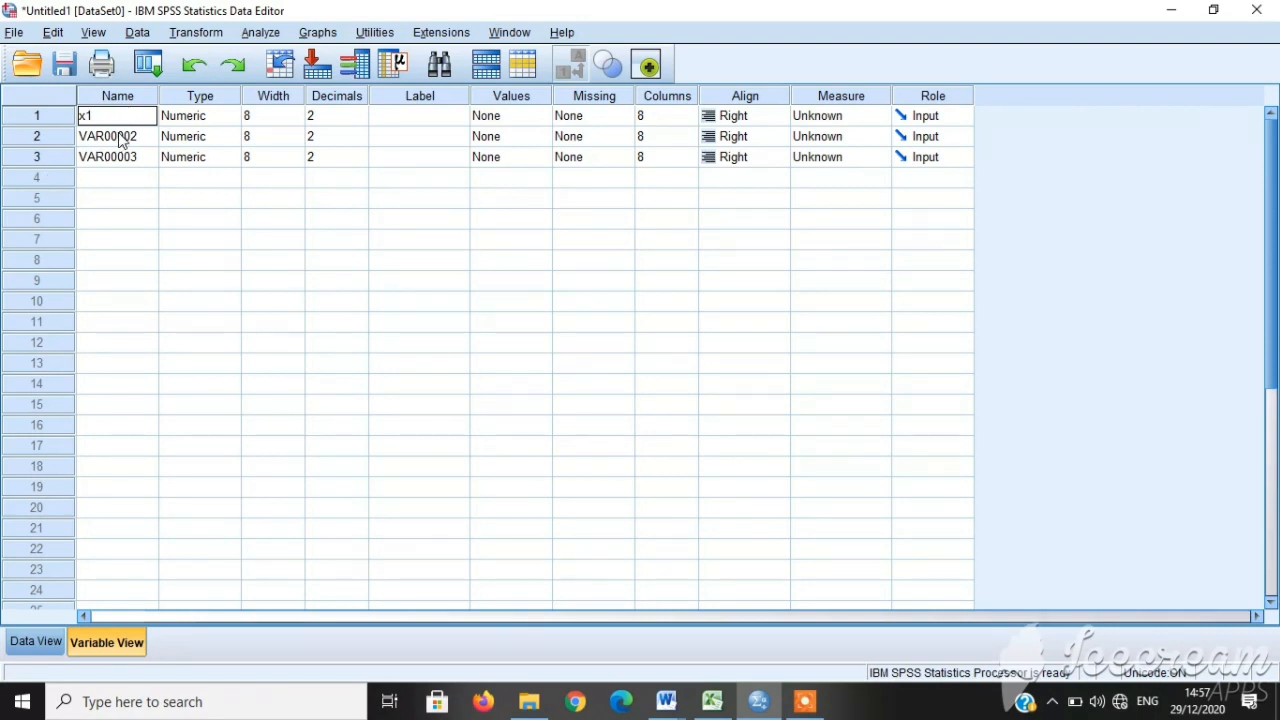
left_click(119, 137)
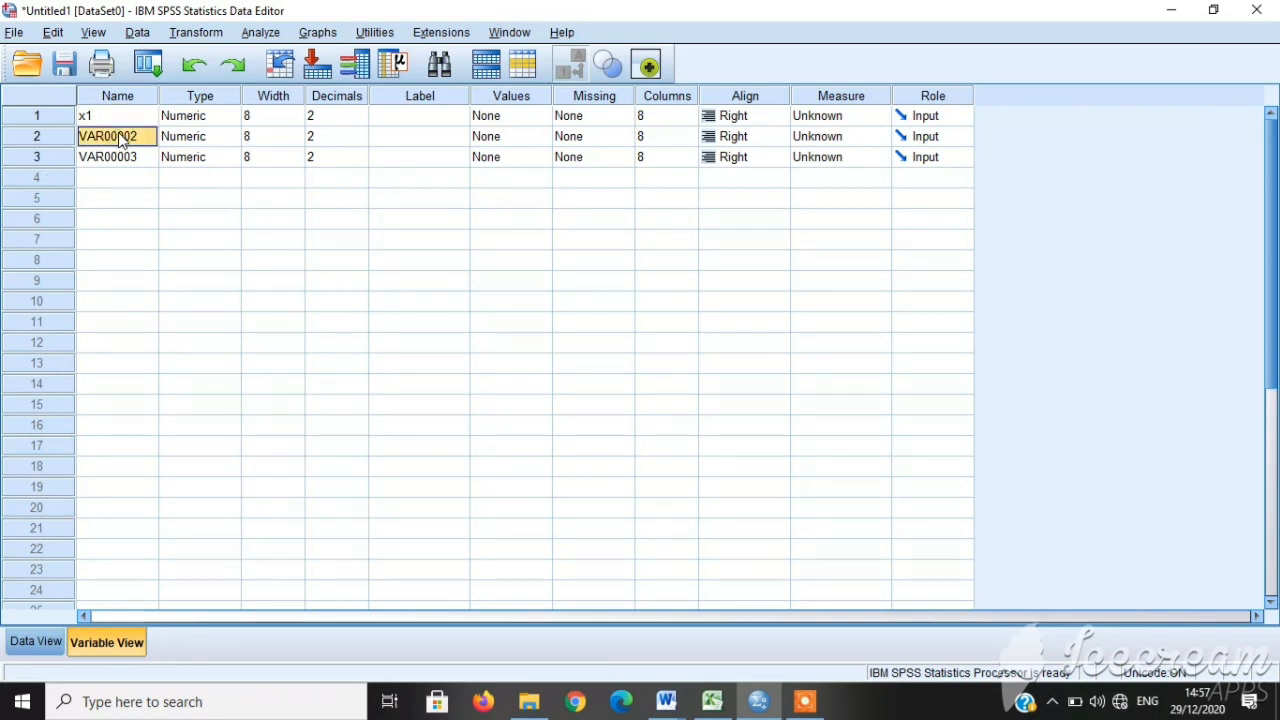
key("BackSpace")
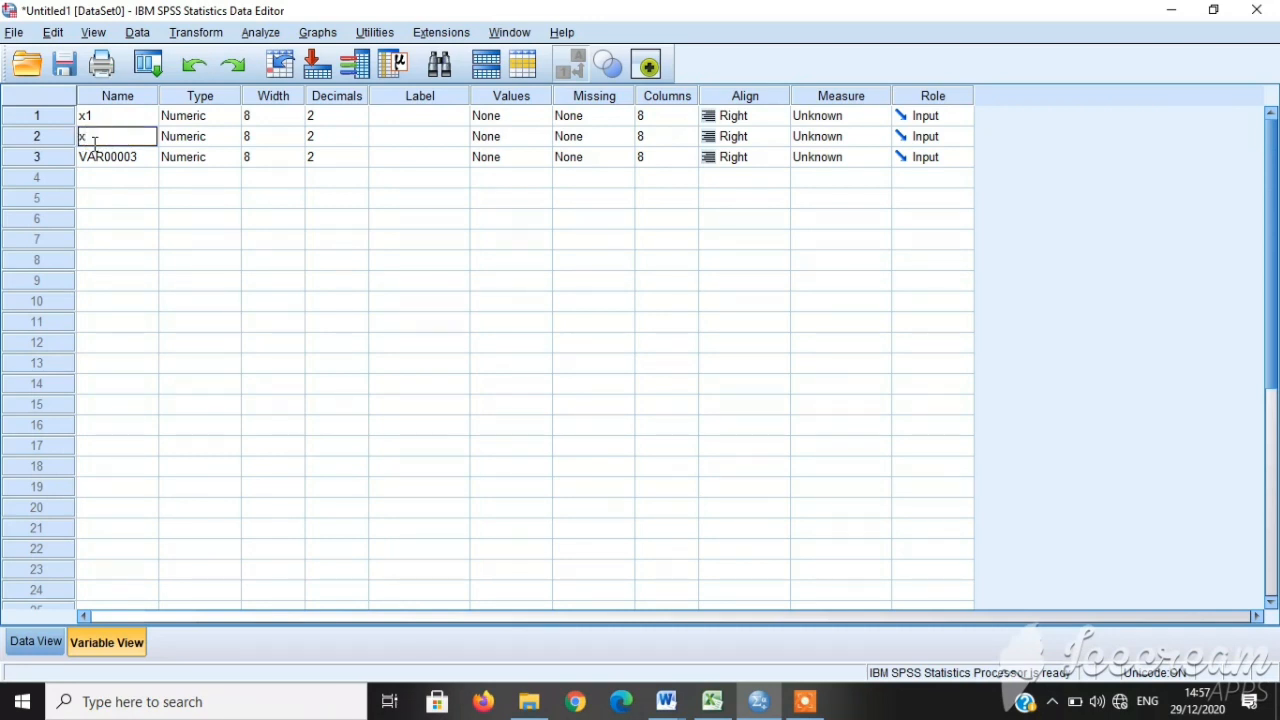
type("2")
left_click(93, 162)
key("BackSpace")
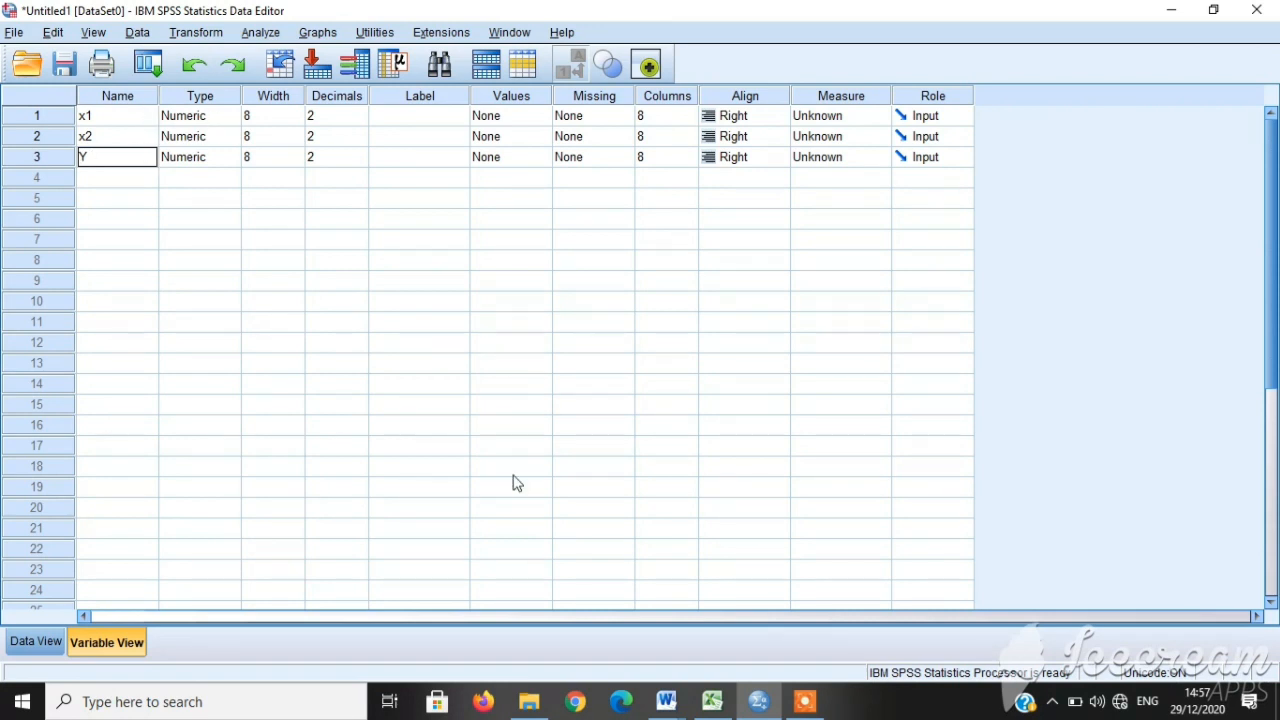
left_click(806, 703)
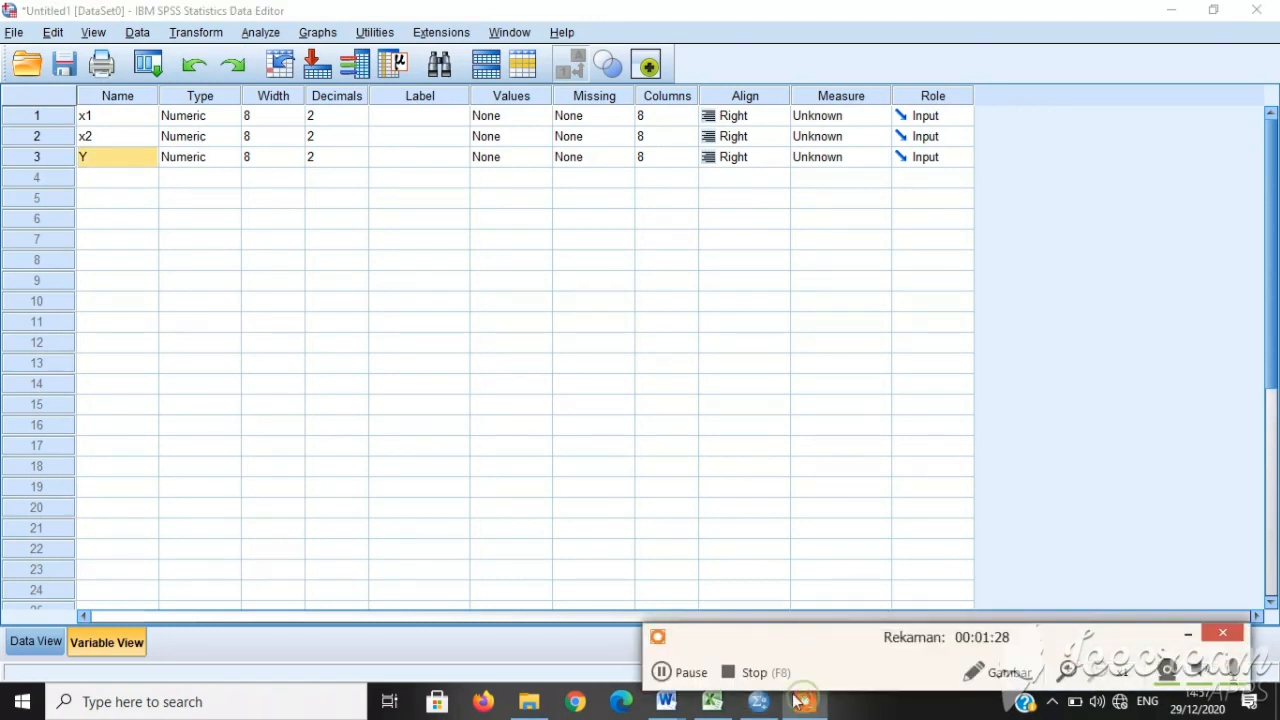
left_click(661, 674)
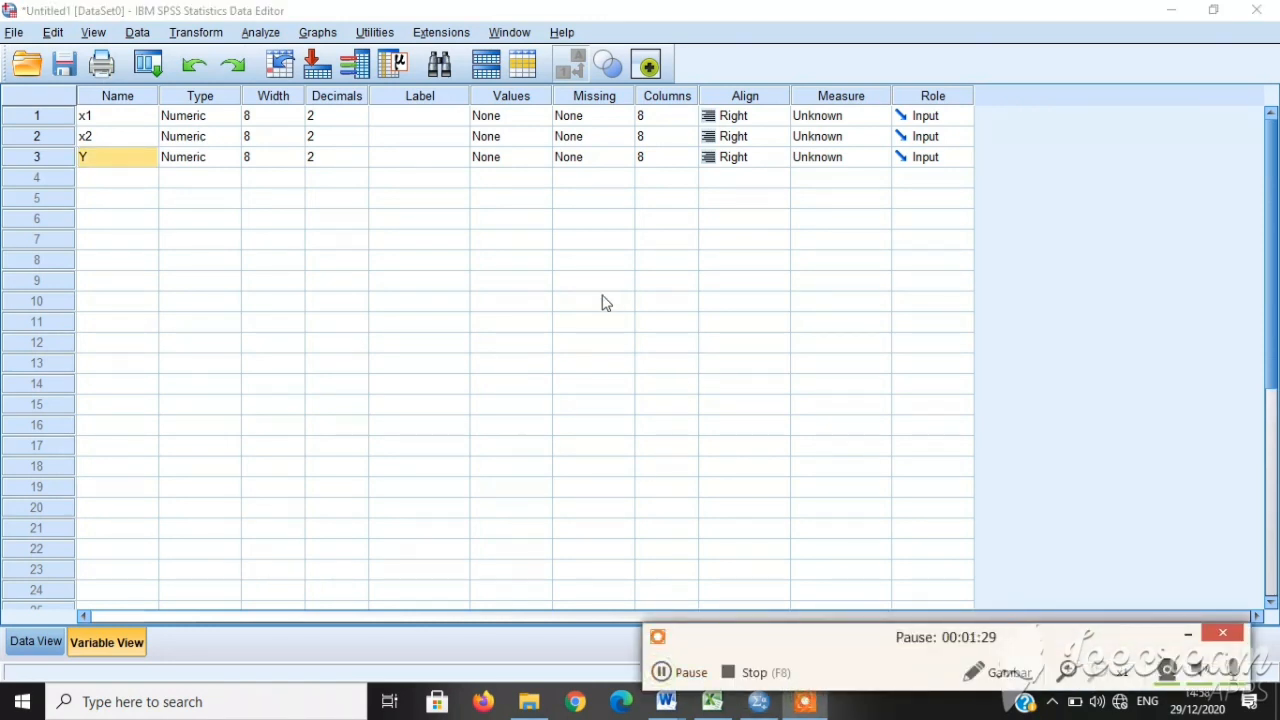
Label variable x1 as Kecemasan Belajar, x2 as Kesulitan Belajar and Y as Hasil Belajar.
left_click(400, 117)
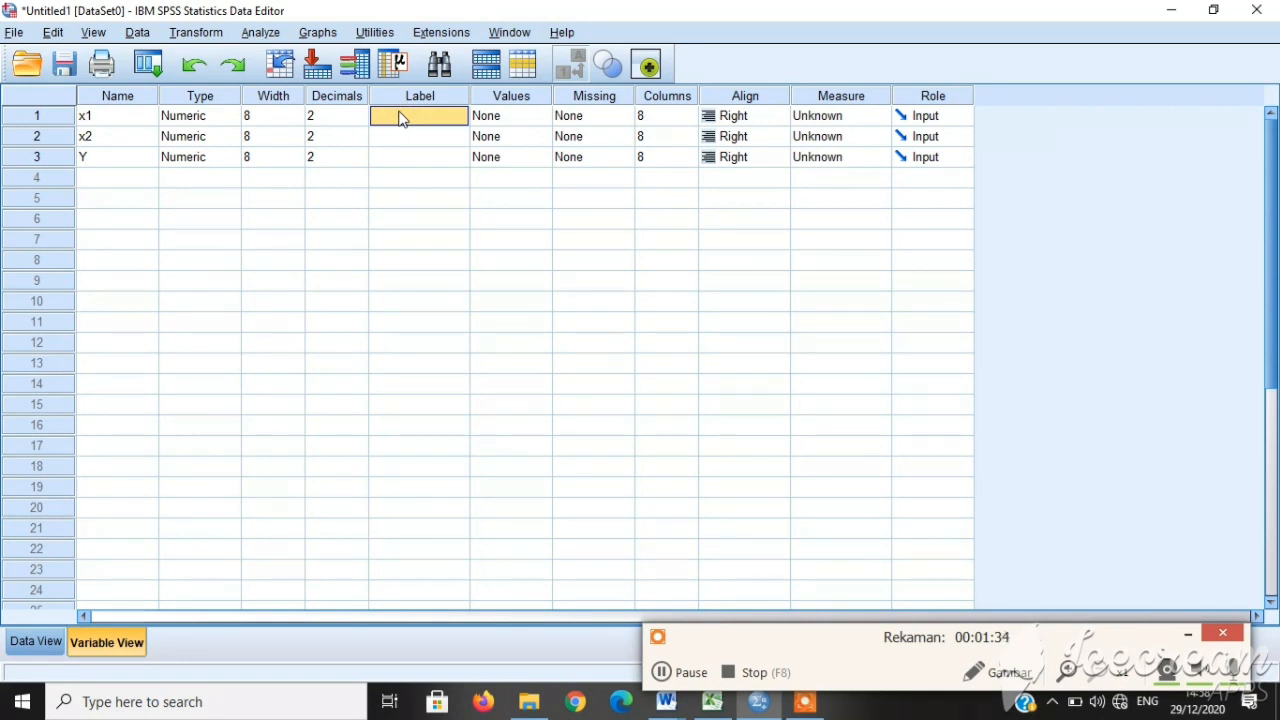
type("k")
type("K")
type("ecemasan Belajar")
left_click(381, 143)
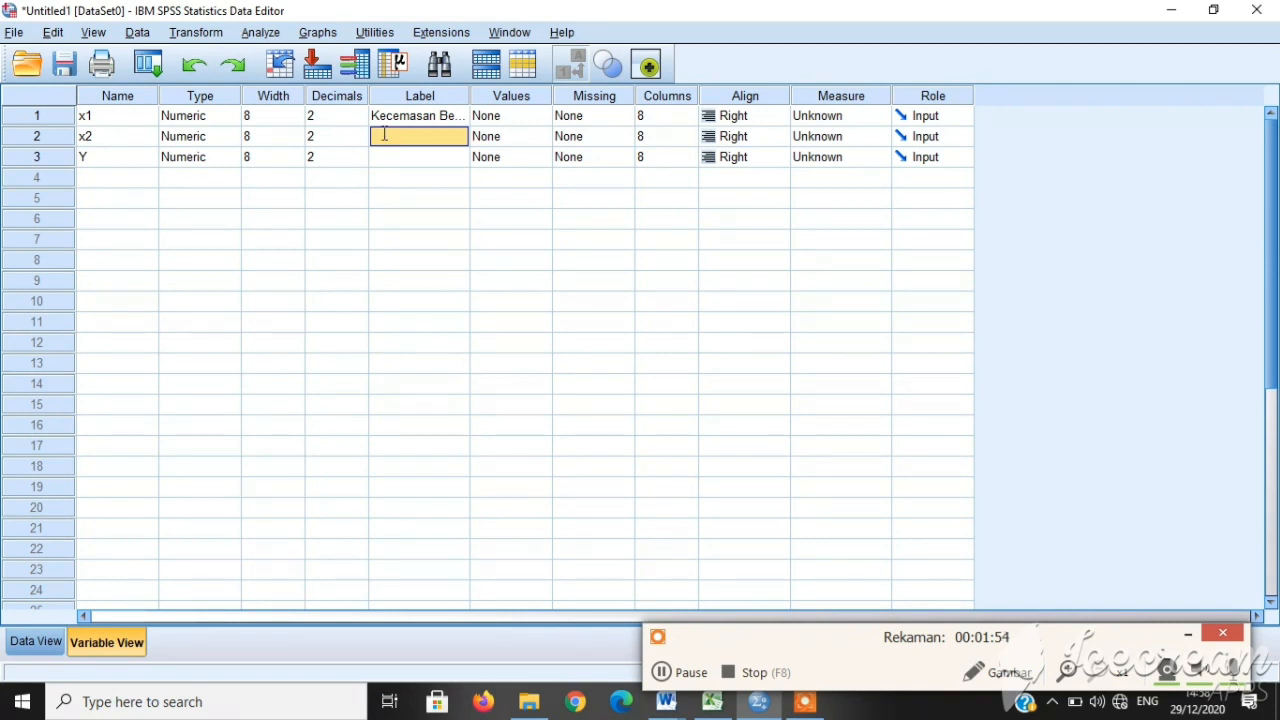
type("Kesuli")
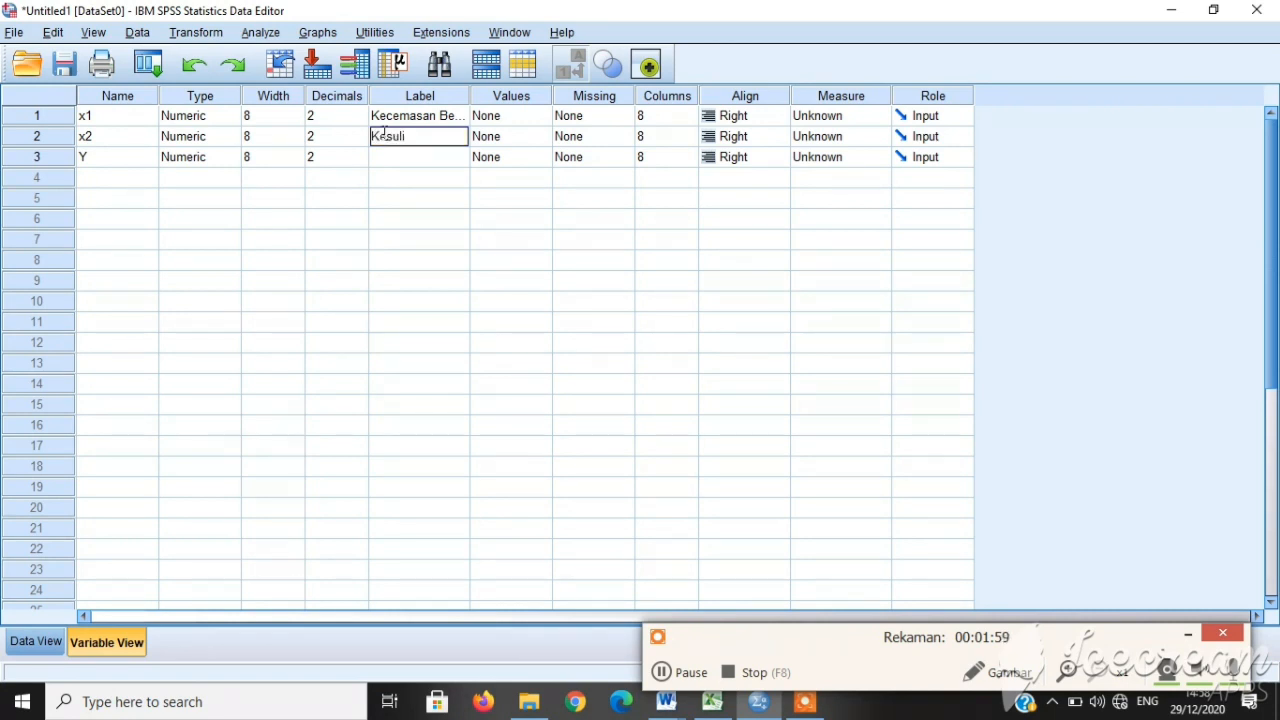
type("tan Belajar")
left_click(393, 160)
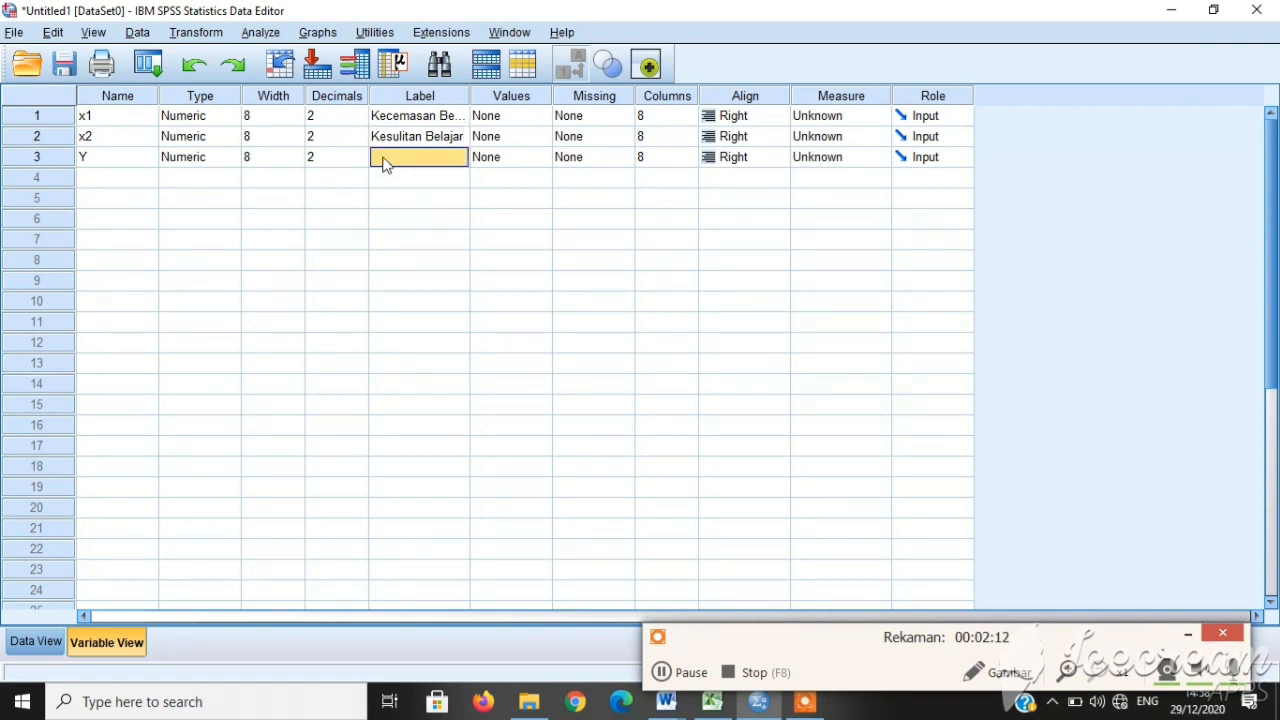
left_click(384, 157)
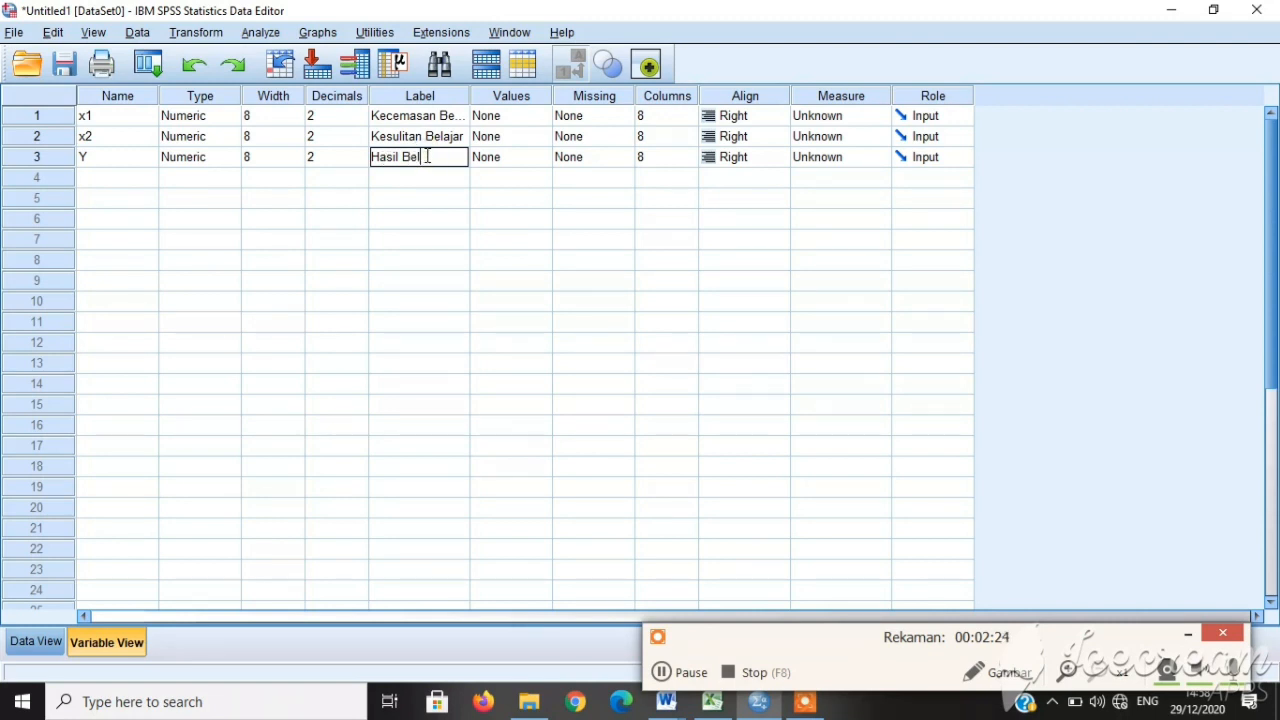
type("jar")
From Data View, run a legacy one-sample Kolmogorov-Smirnov normality test on Kecemasan Belajar, Kesulitan Belajar and Hasil Belajar.
left_click(48, 645)
left_click(34, 644)
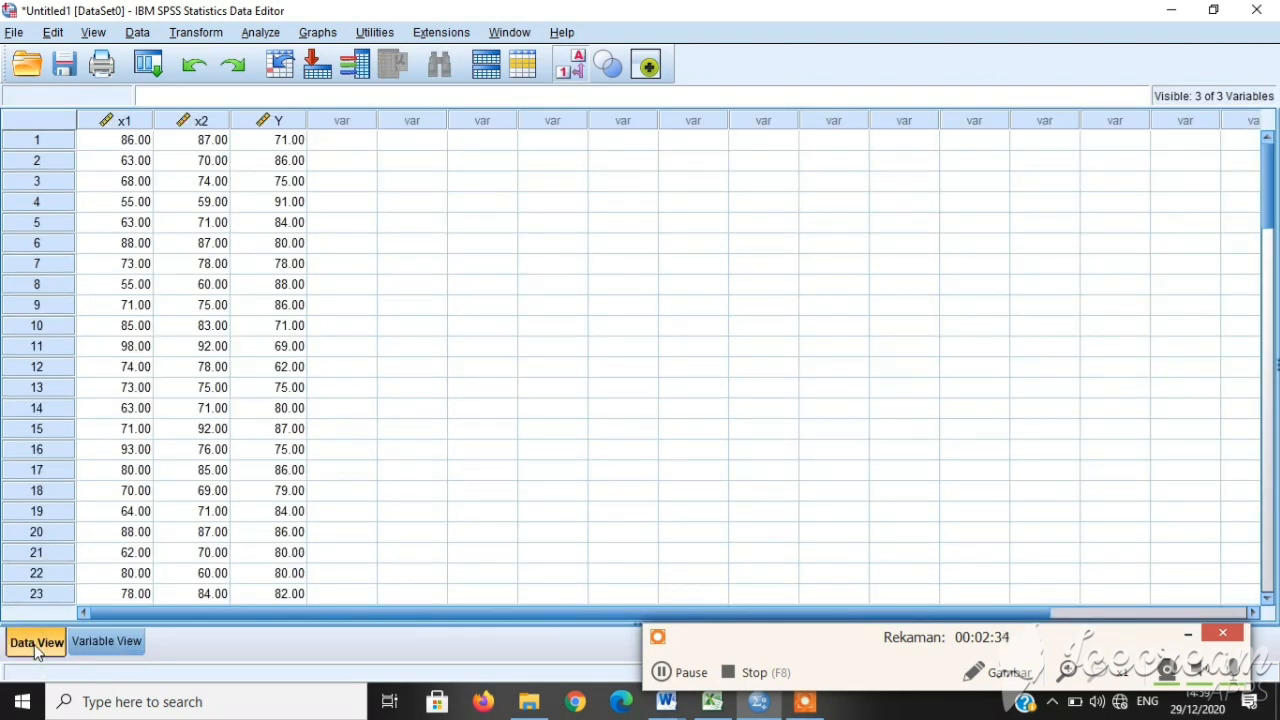
left_click(251, 40)
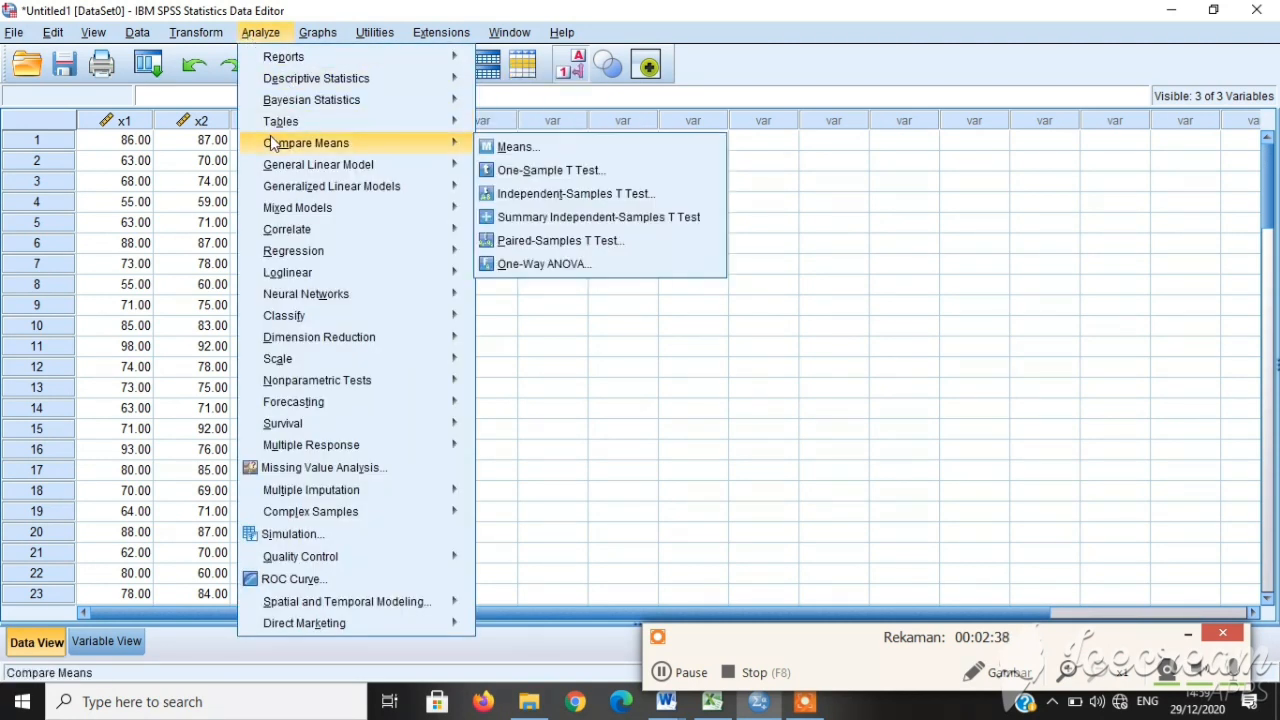
mouse_move(274, 341)
mouse_move(279, 395)
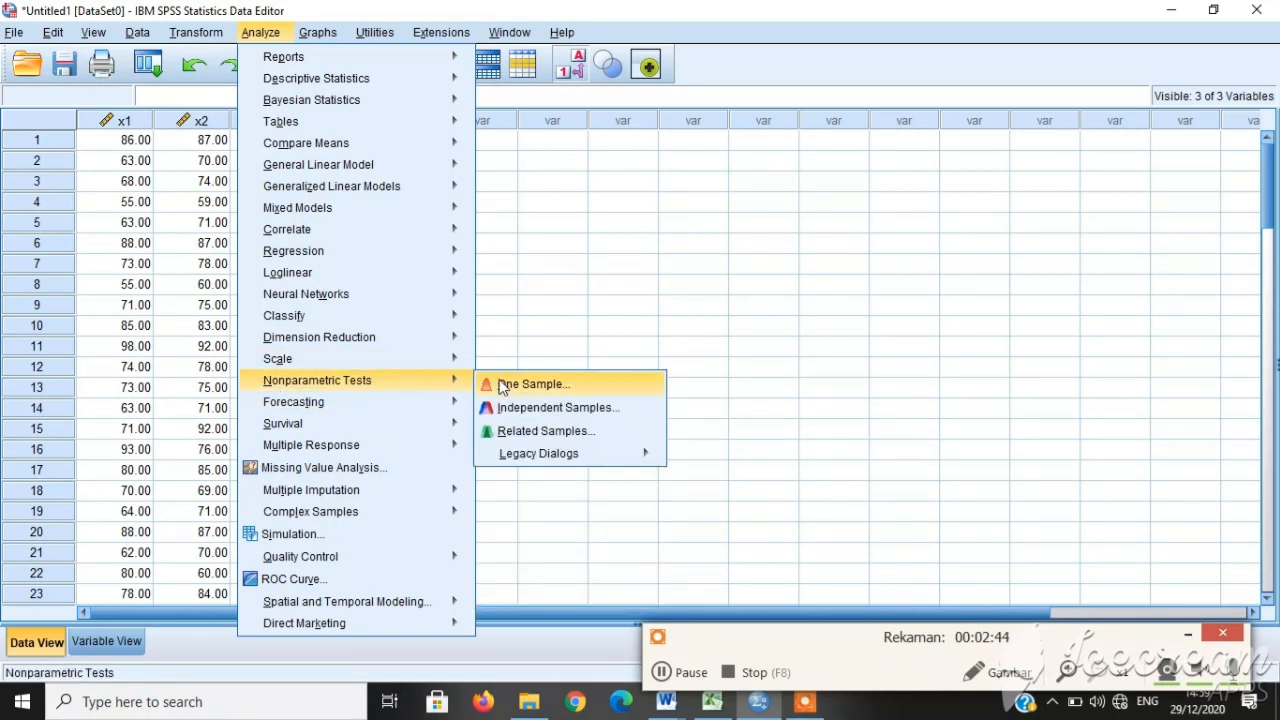
mouse_move(525, 455)
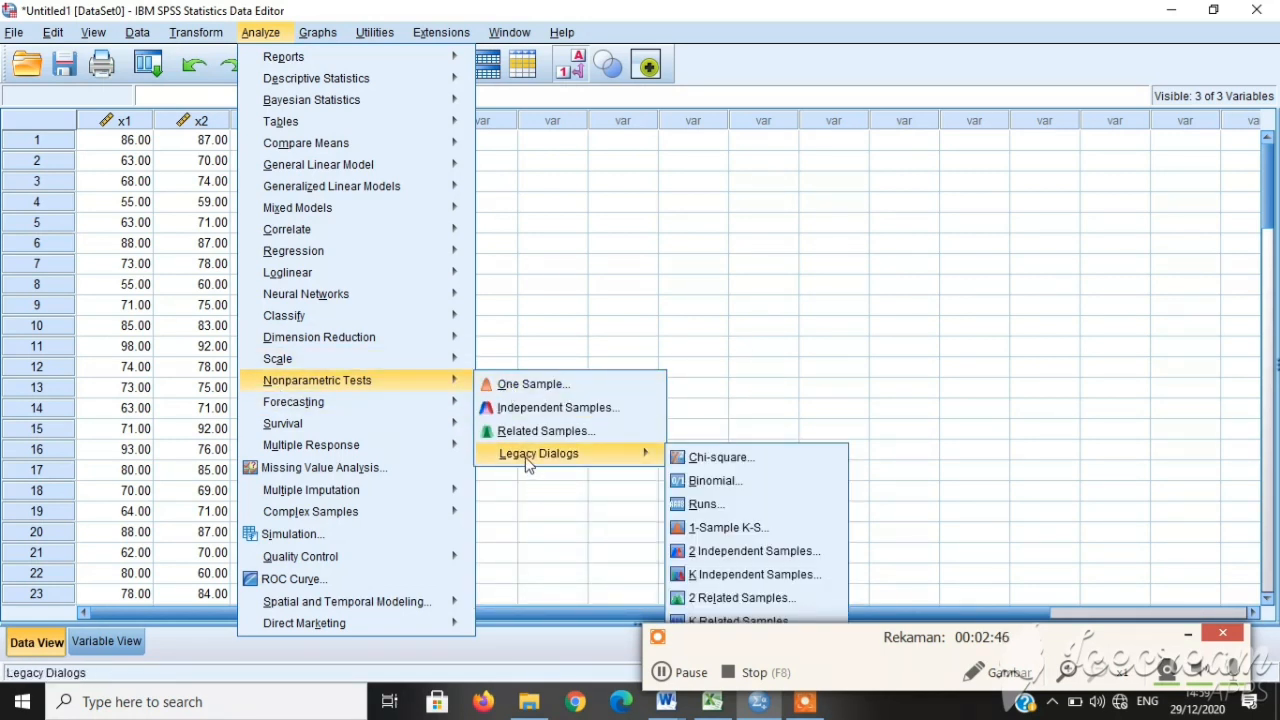
mouse_move(641, 455)
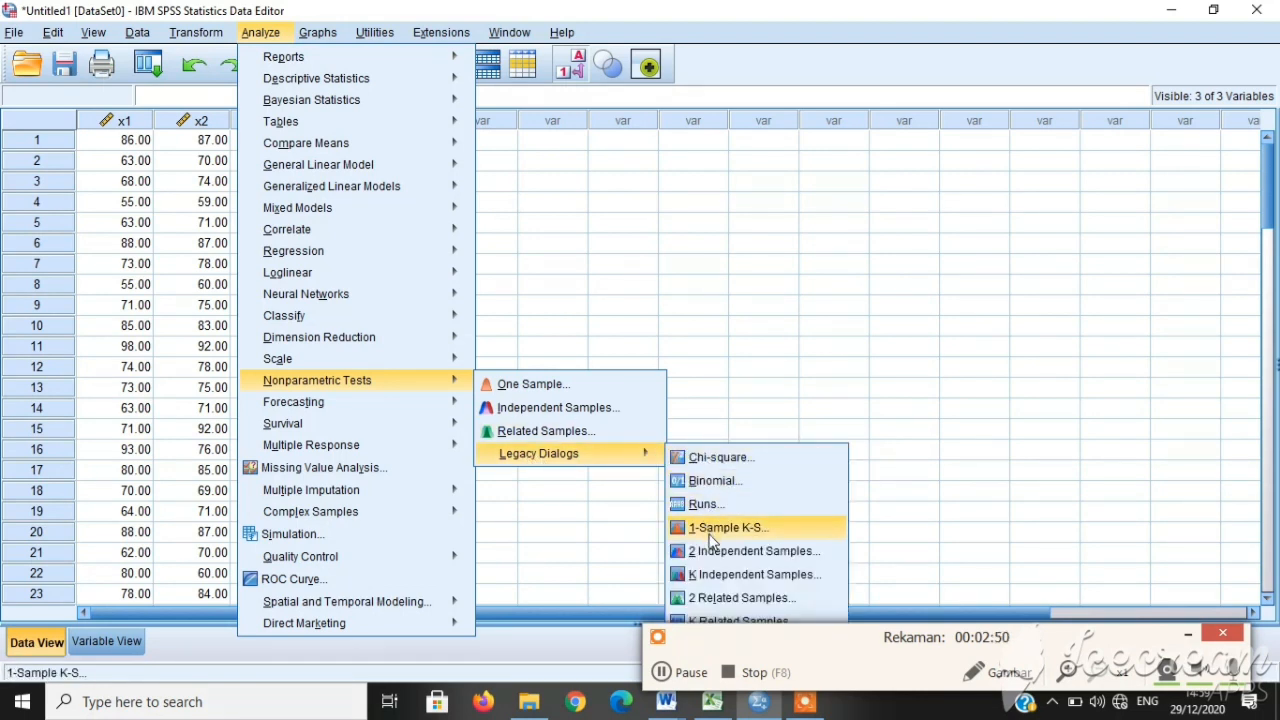
left_click(712, 537)
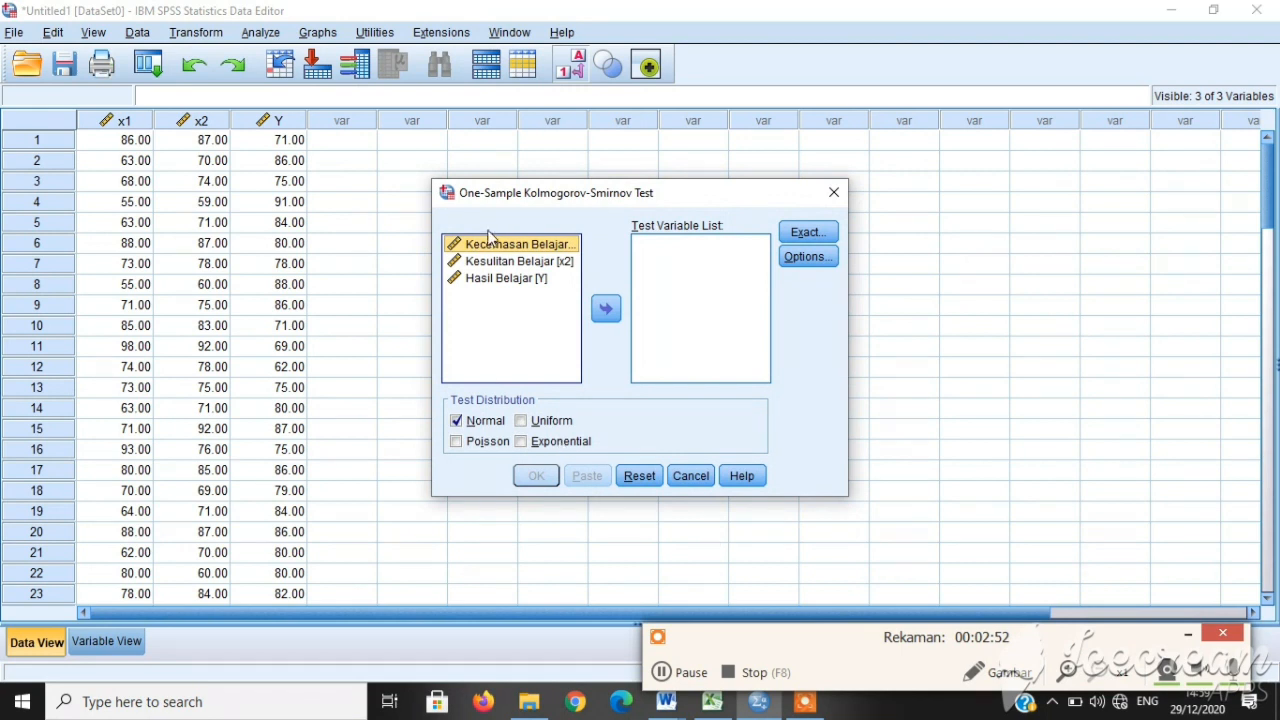
left_click(530, 262, "shift")
left_click(604, 309)
left_click(543, 283)
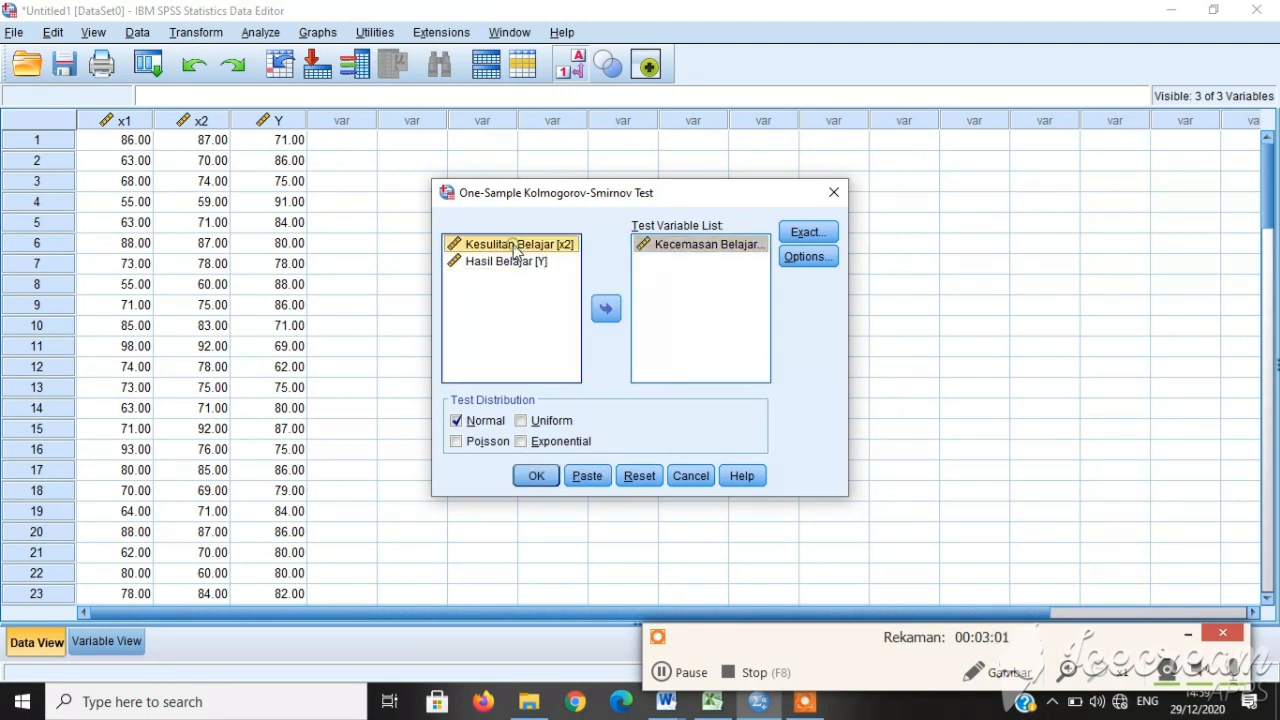
left_click(605, 309)
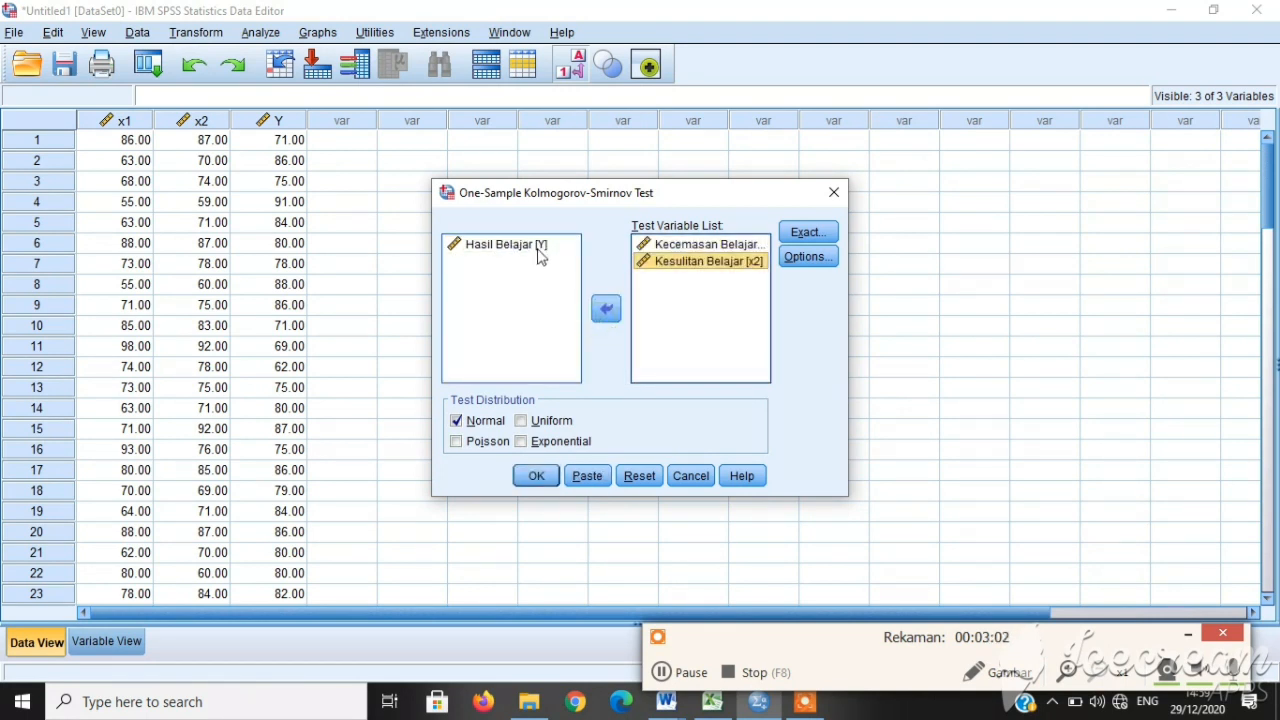
left_click(512, 249)
left_click(596, 312)
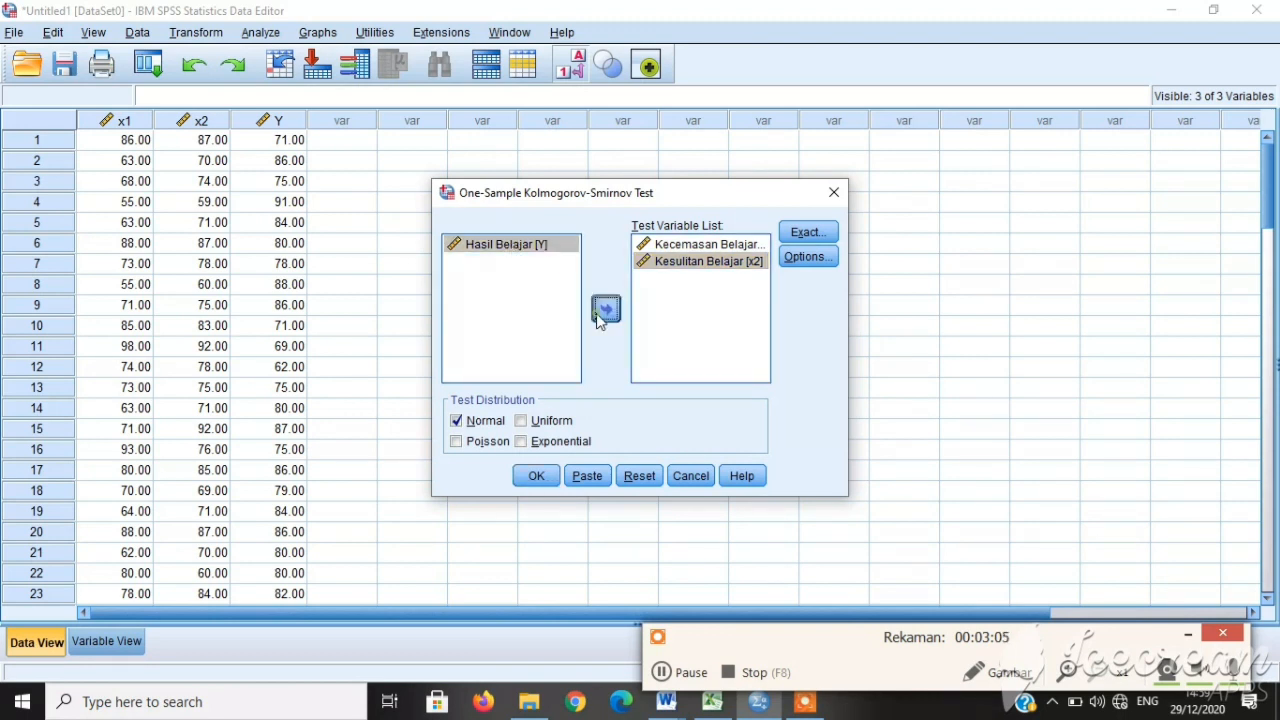
left_click(536, 477)
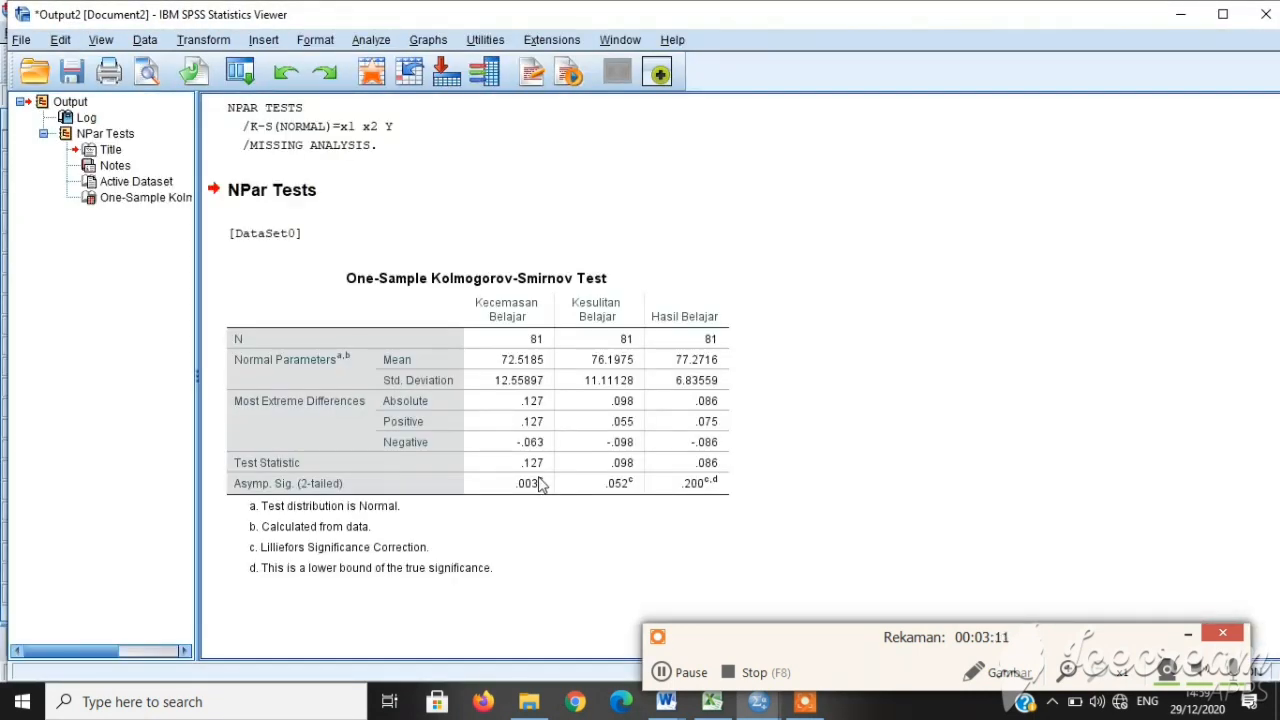
left_click(662, 680)
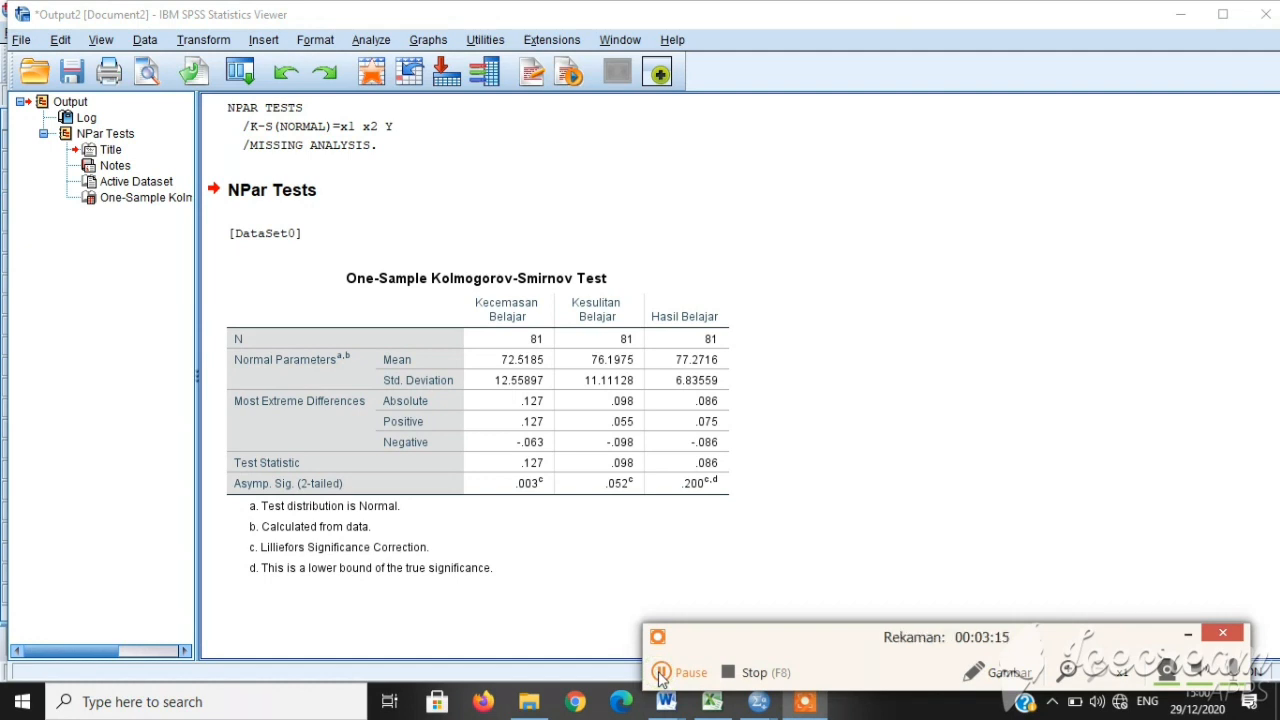
left_click(688, 550)
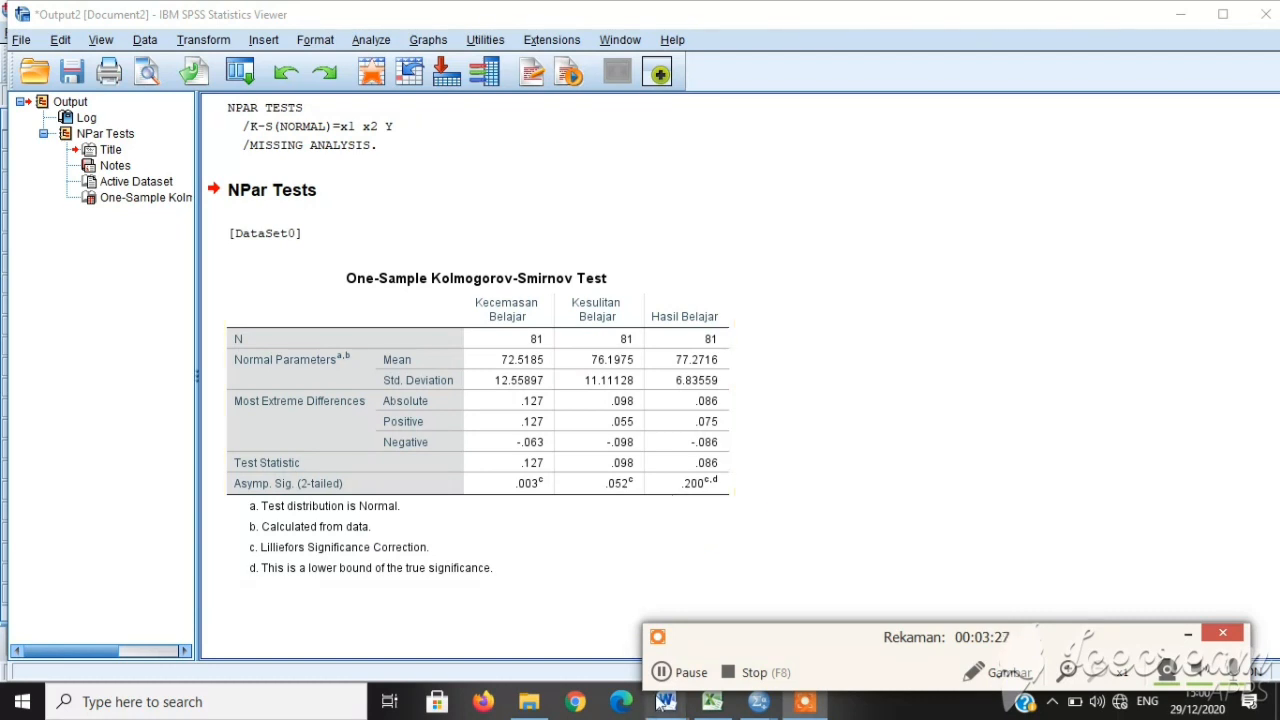
left_click(662, 671)
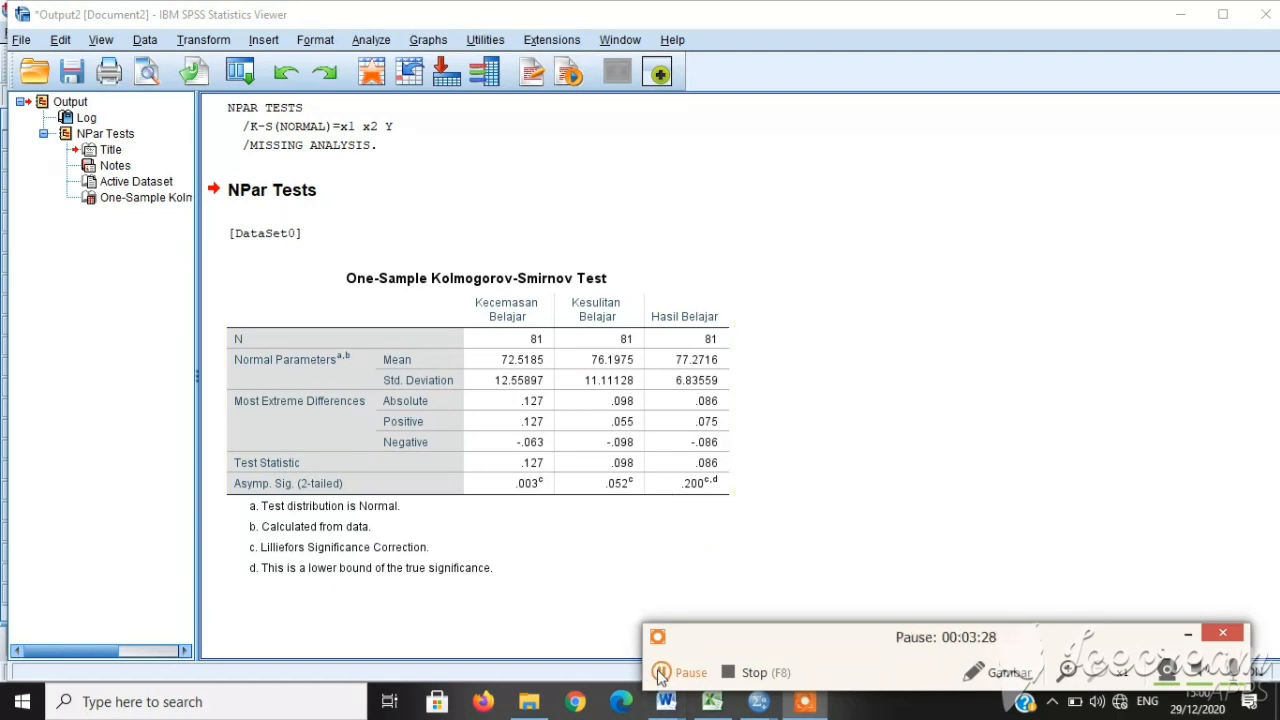
left_click(660, 674)
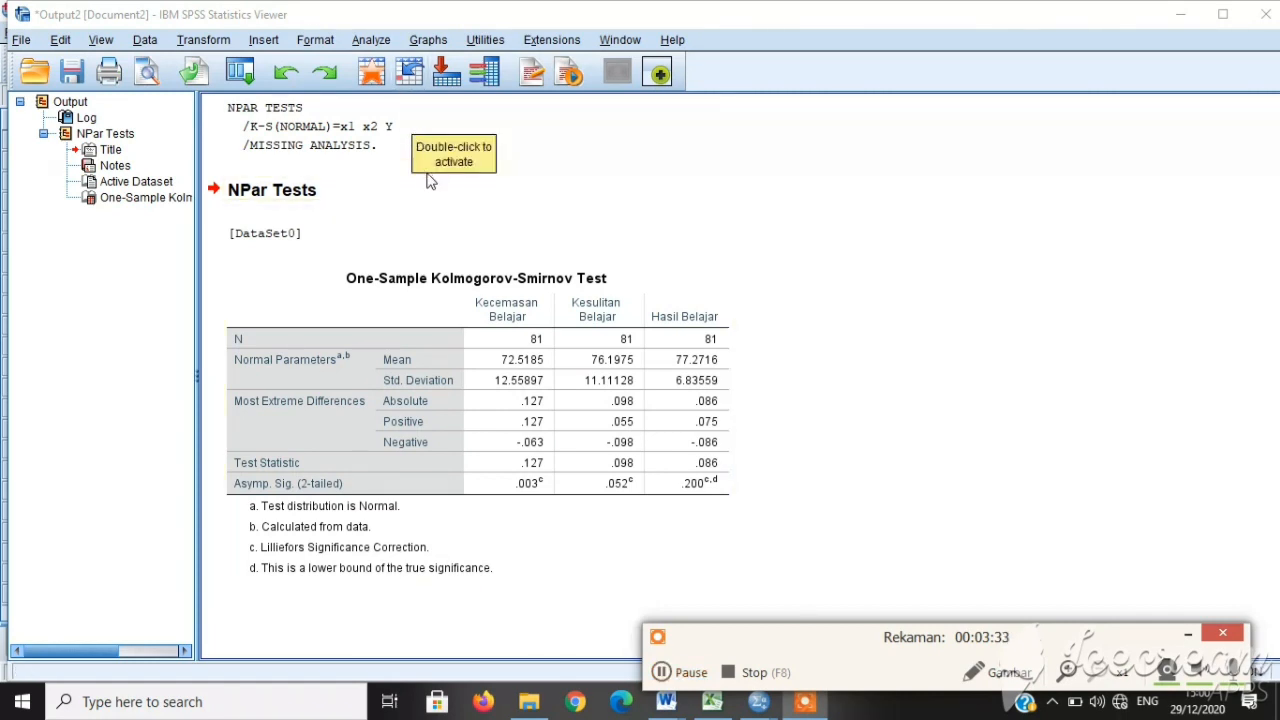
Set up a Means comparison with Kecemasan Belajar and Kesulitan Belajar as independent variables and Hasil Belajar as dependent.
left_click(367, 44)
mouse_move(408, 152)
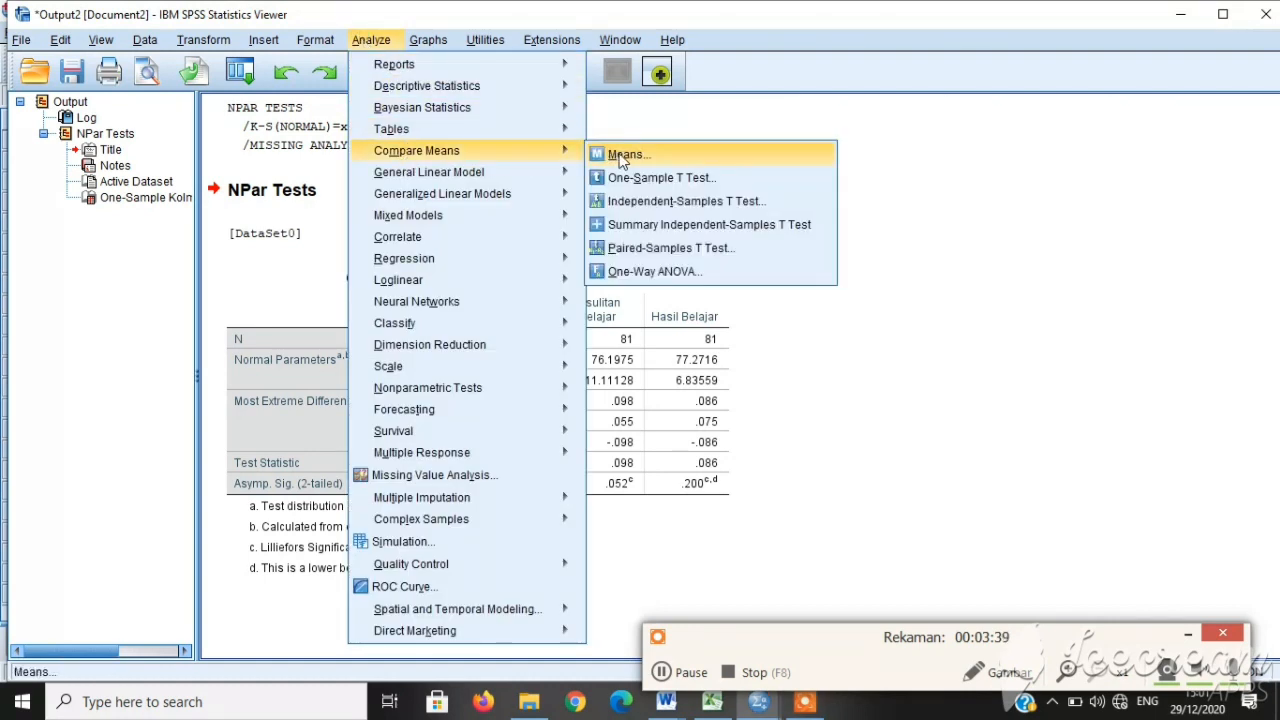
left_click(622, 158)
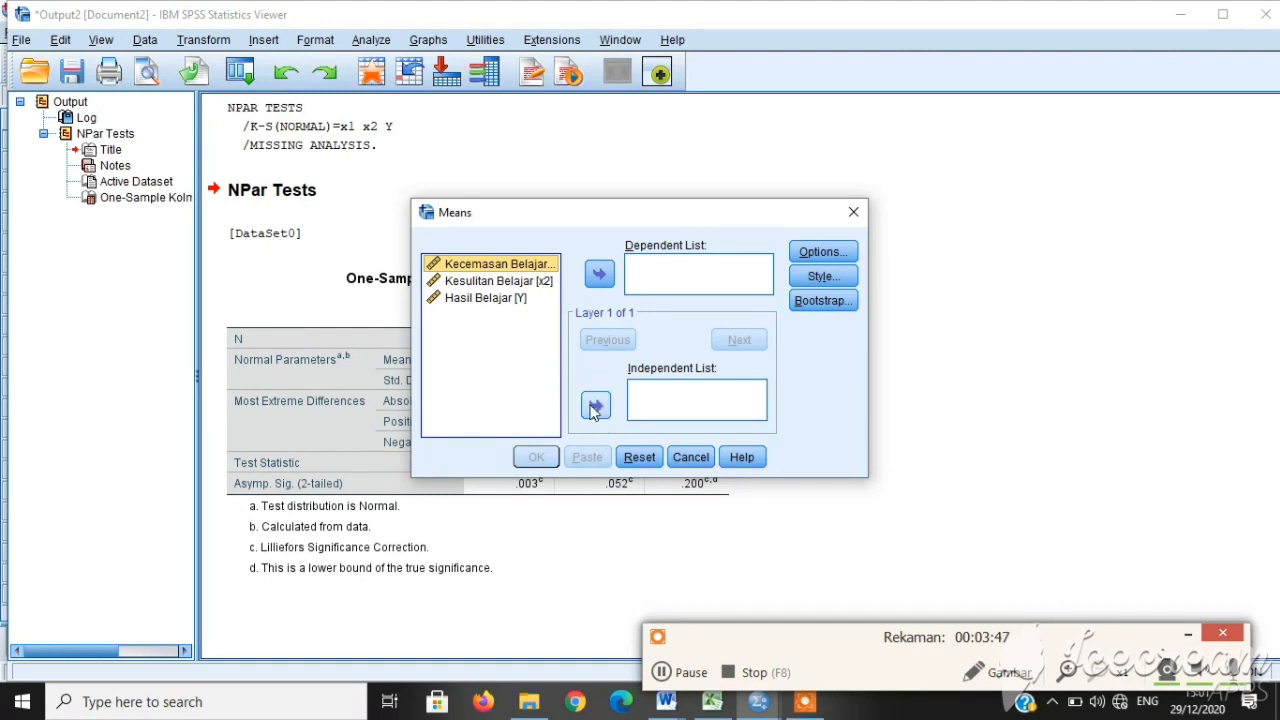
left_click(596, 407)
left_click(500, 268)
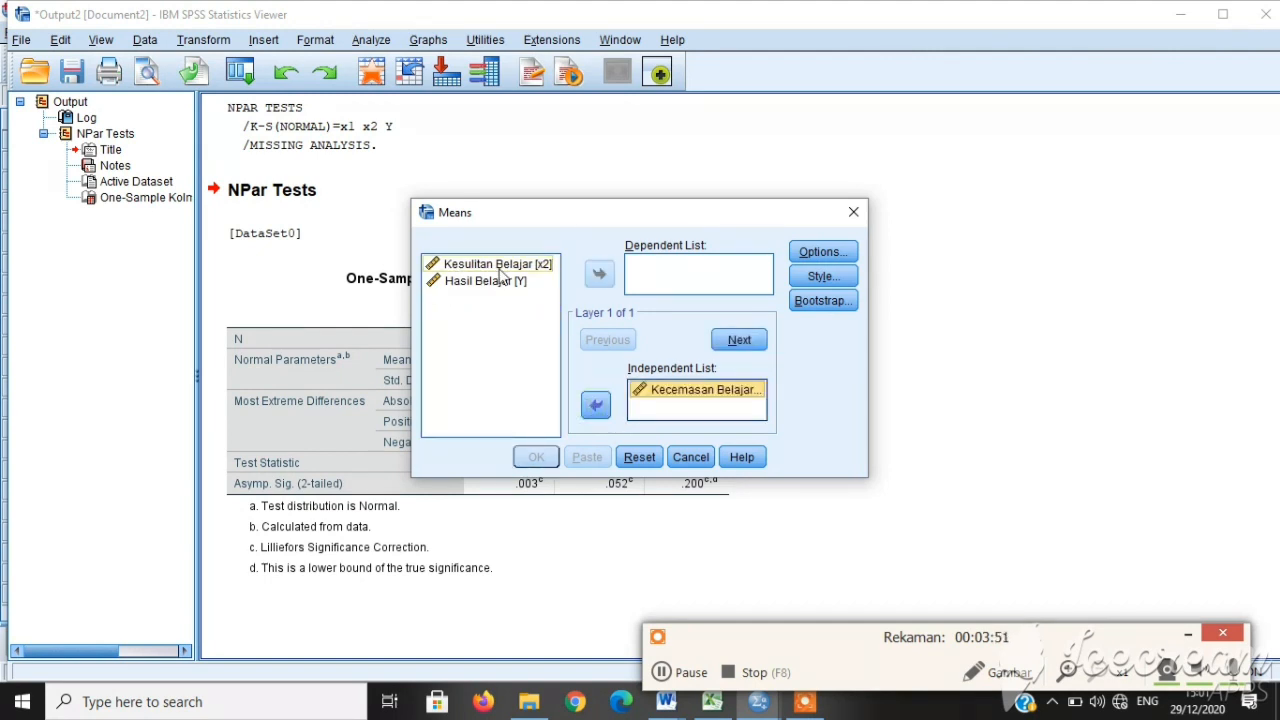
left_click(497, 268)
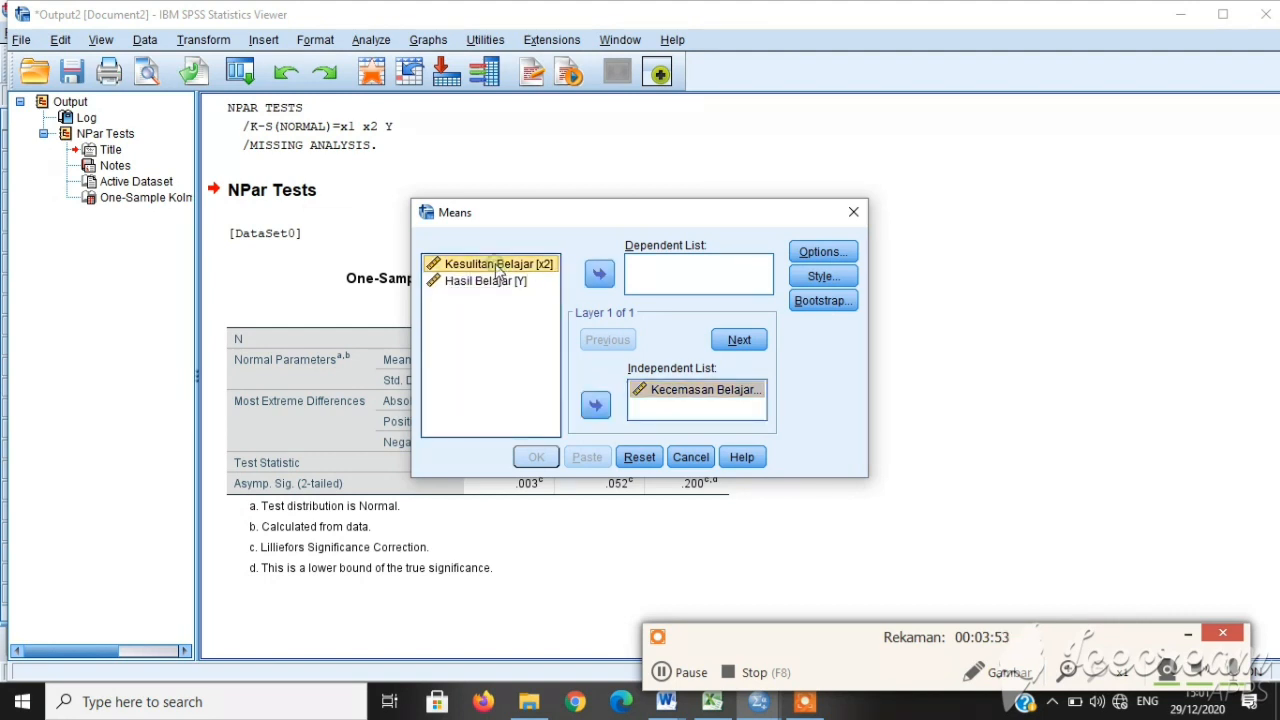
left_click(596, 405)
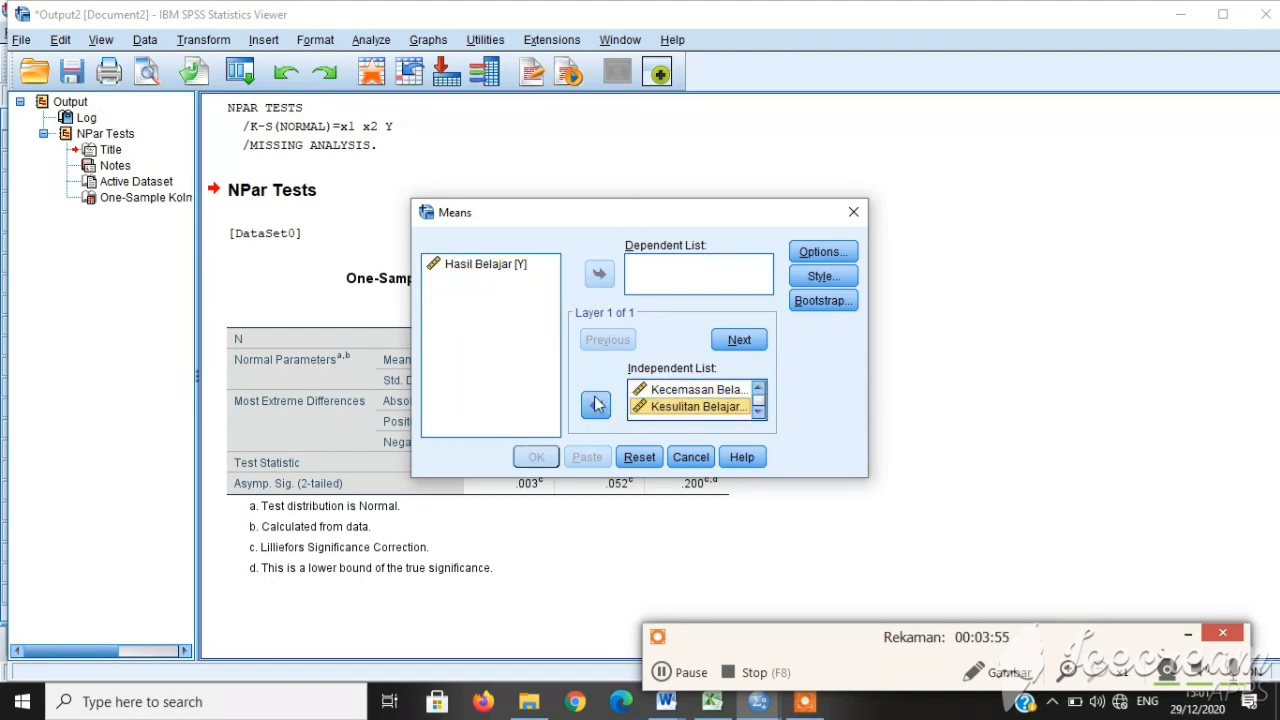
left_click(504, 266)
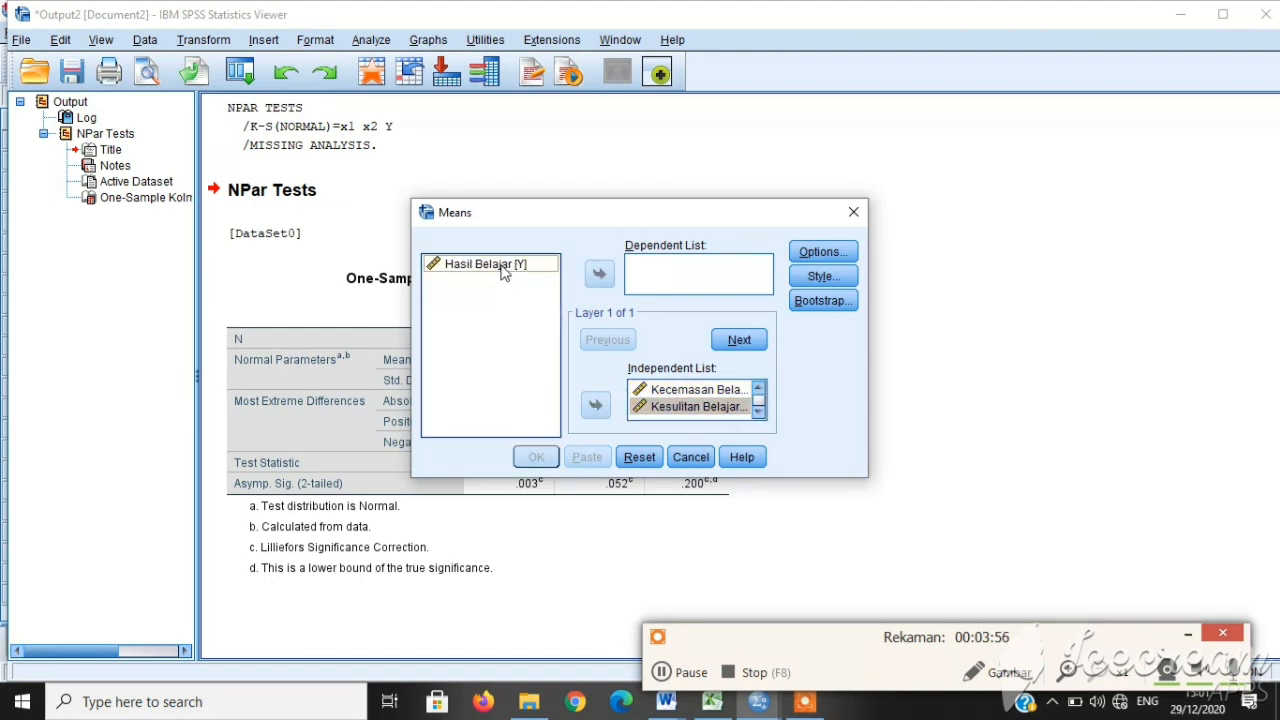
left_click(600, 275)
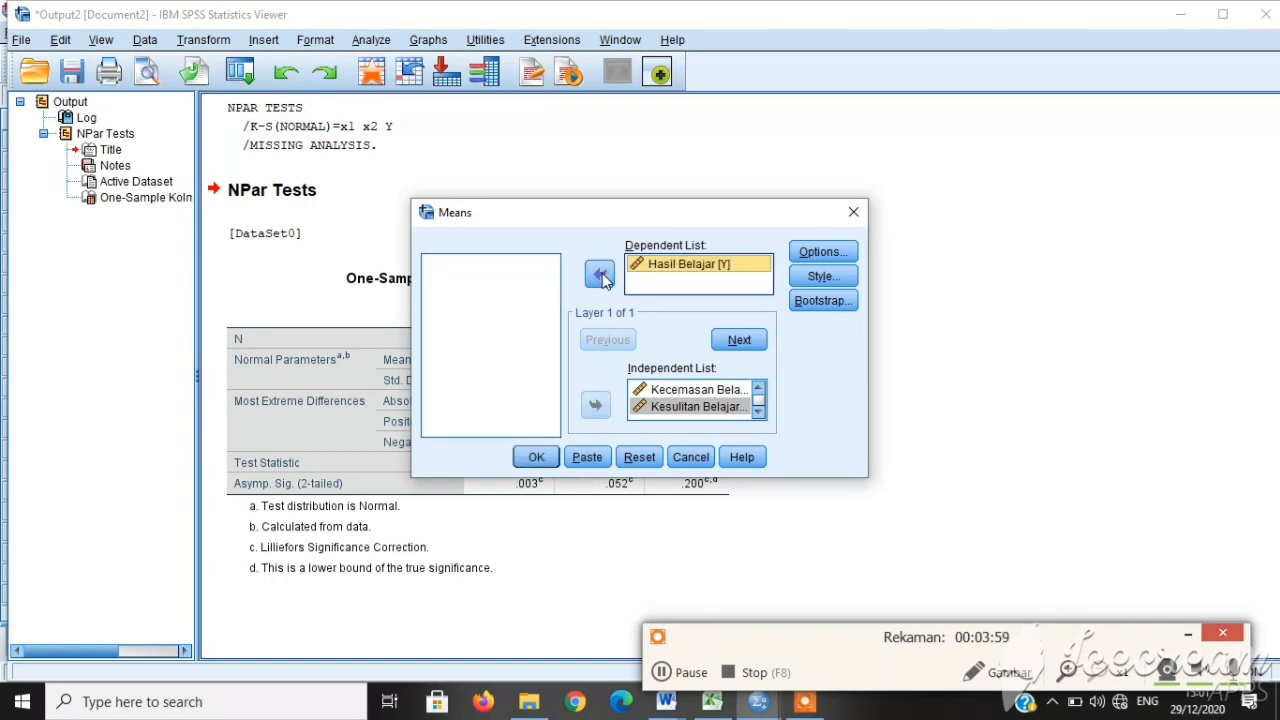
Enable the test for linearity in the Means options and run the analysis.
left_click(815, 256)
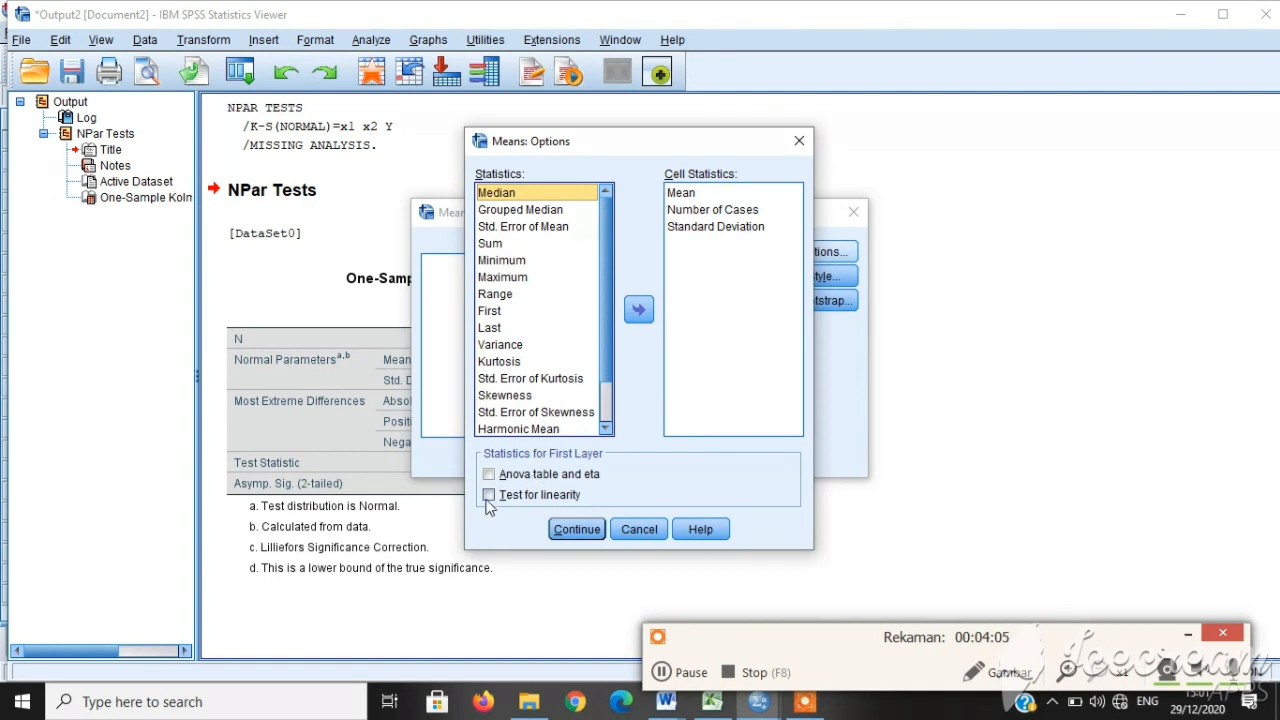
left_click(488, 496)
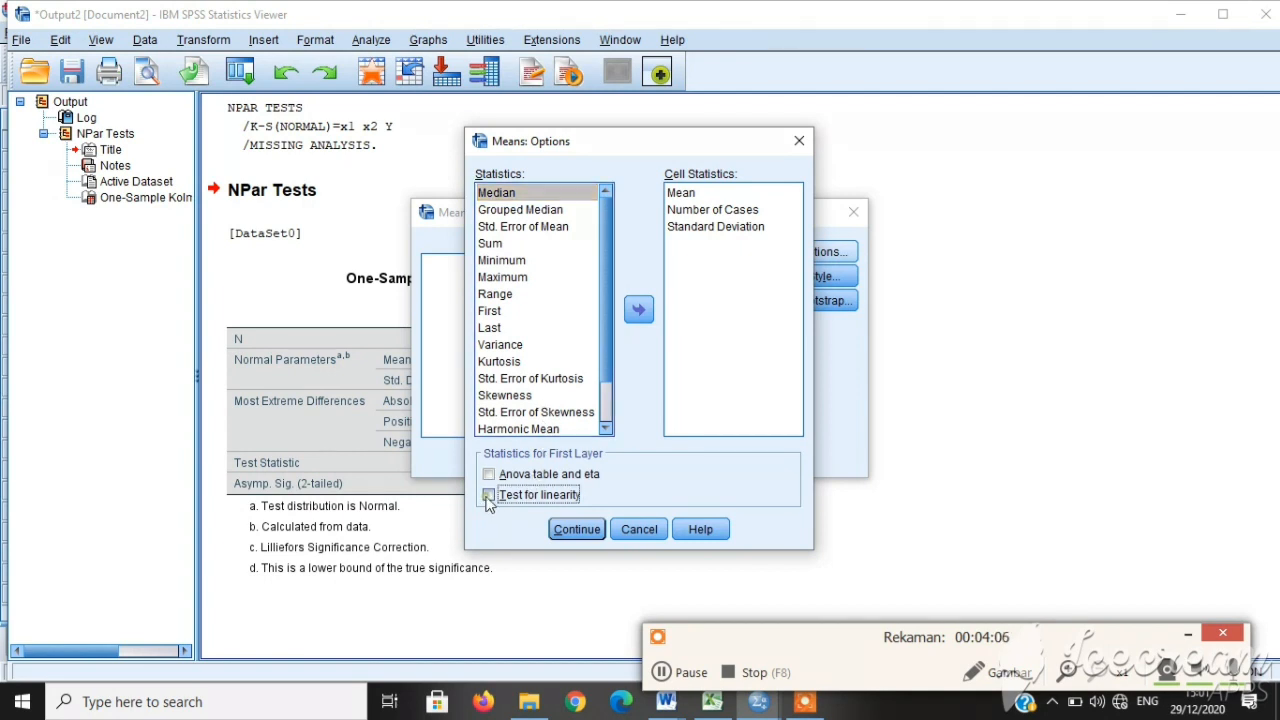
left_click(555, 530)
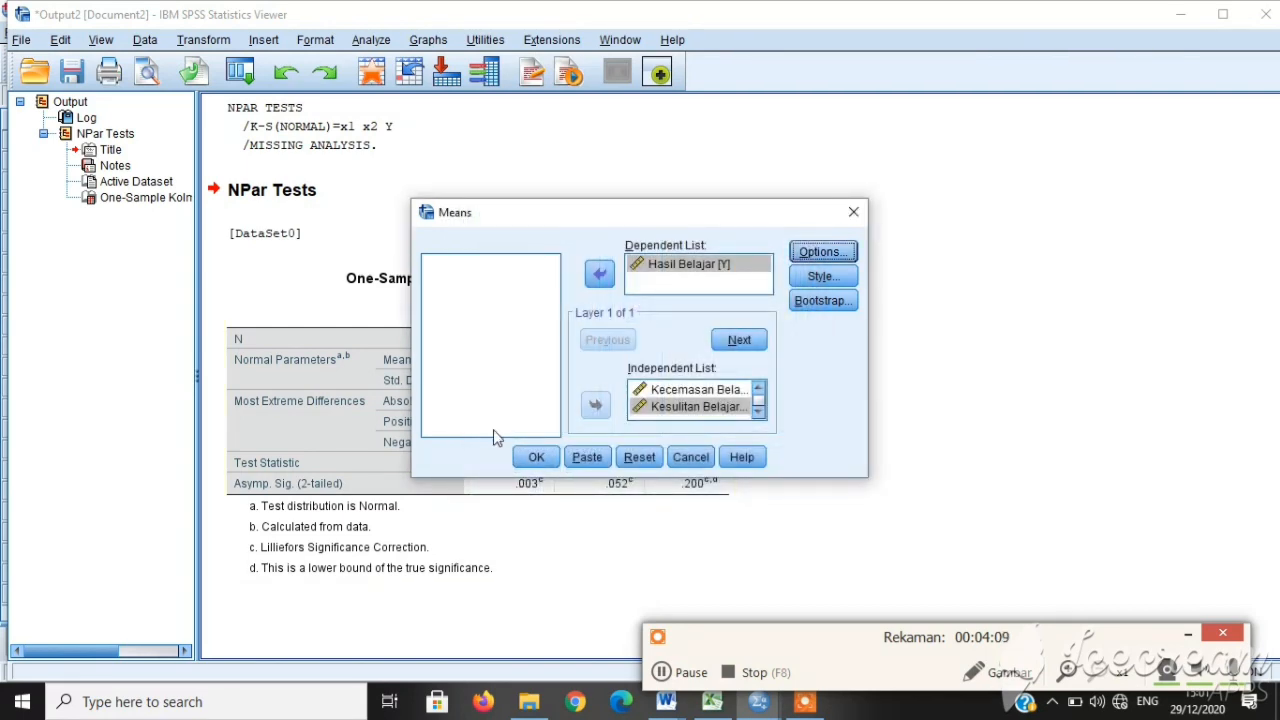
left_click(535, 457)
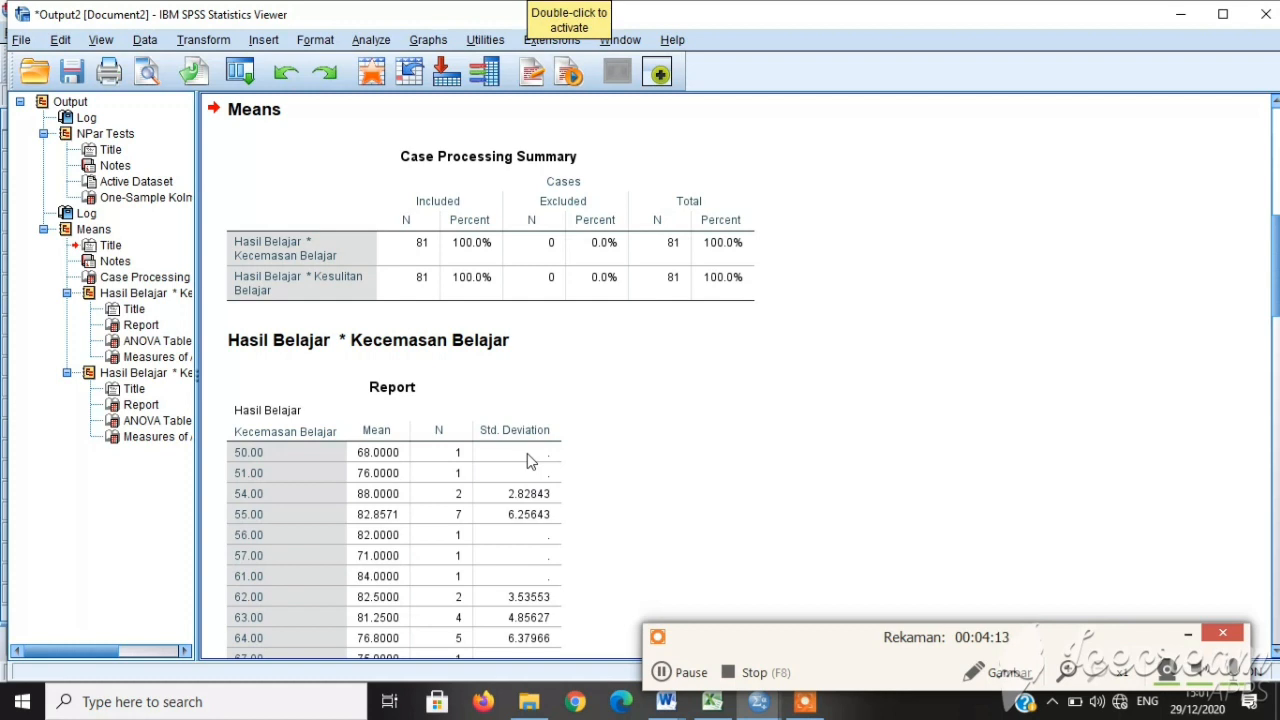
left_click(661, 672)
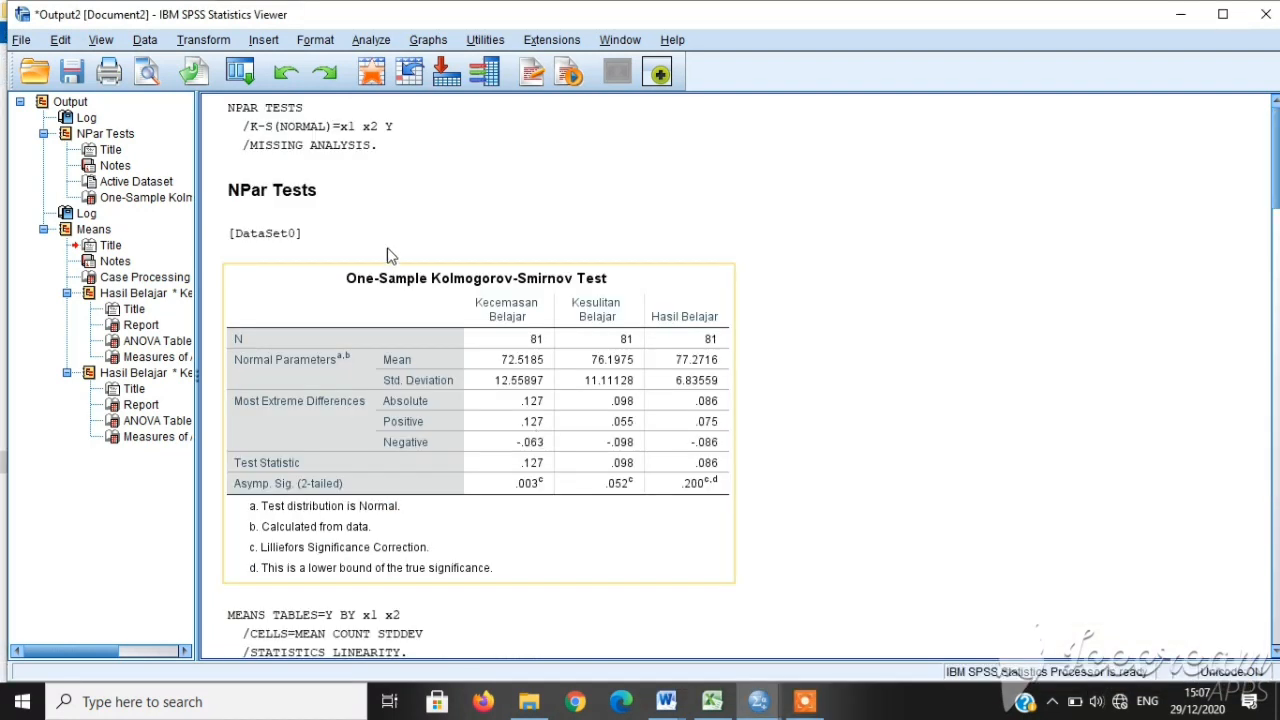
Set up a linear regression with Kecemasan Belajar and Kesulitan Belajar as independent variables and Hasil Belajar as the dependent.
left_click(408, 110)
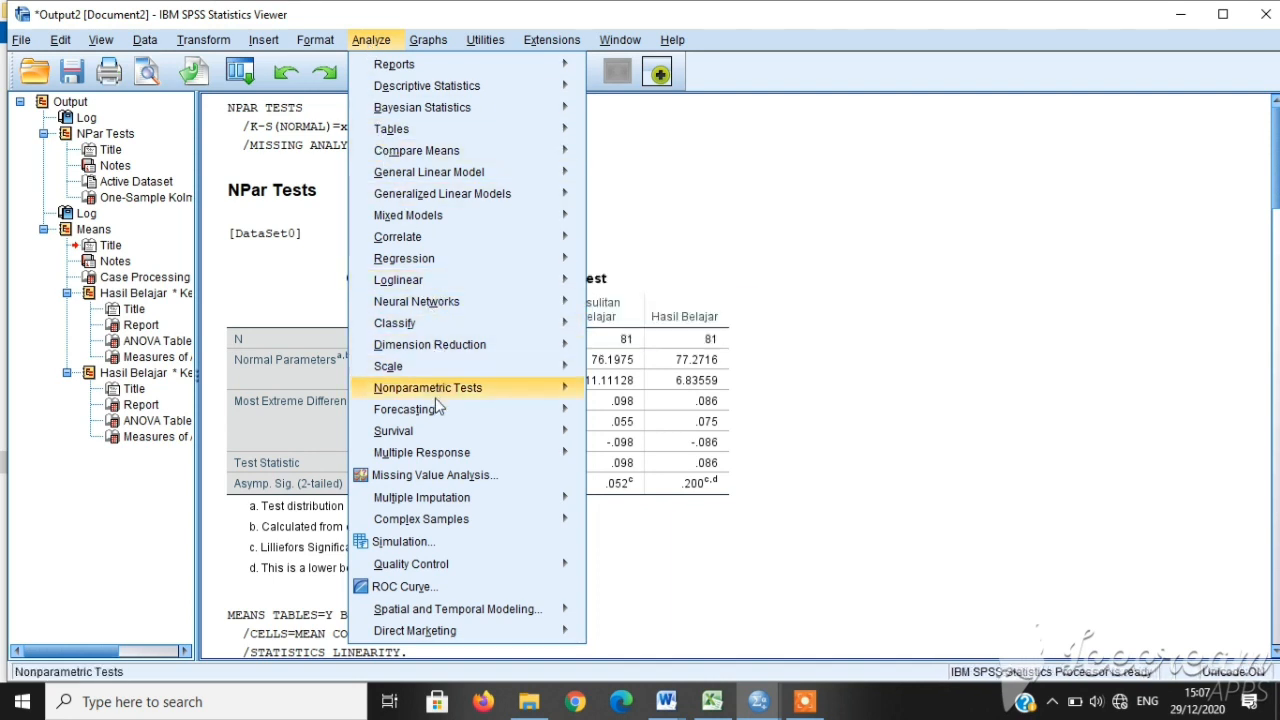
mouse_move(407, 265)
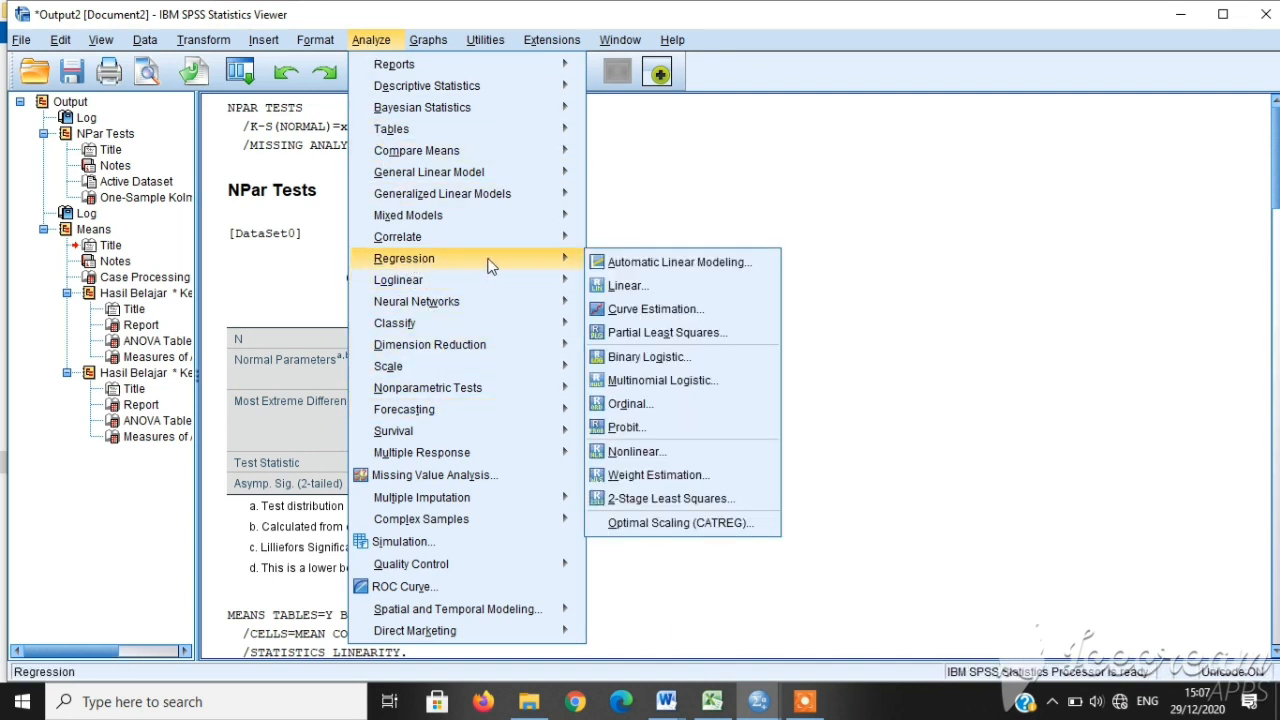
left_click(640, 290)
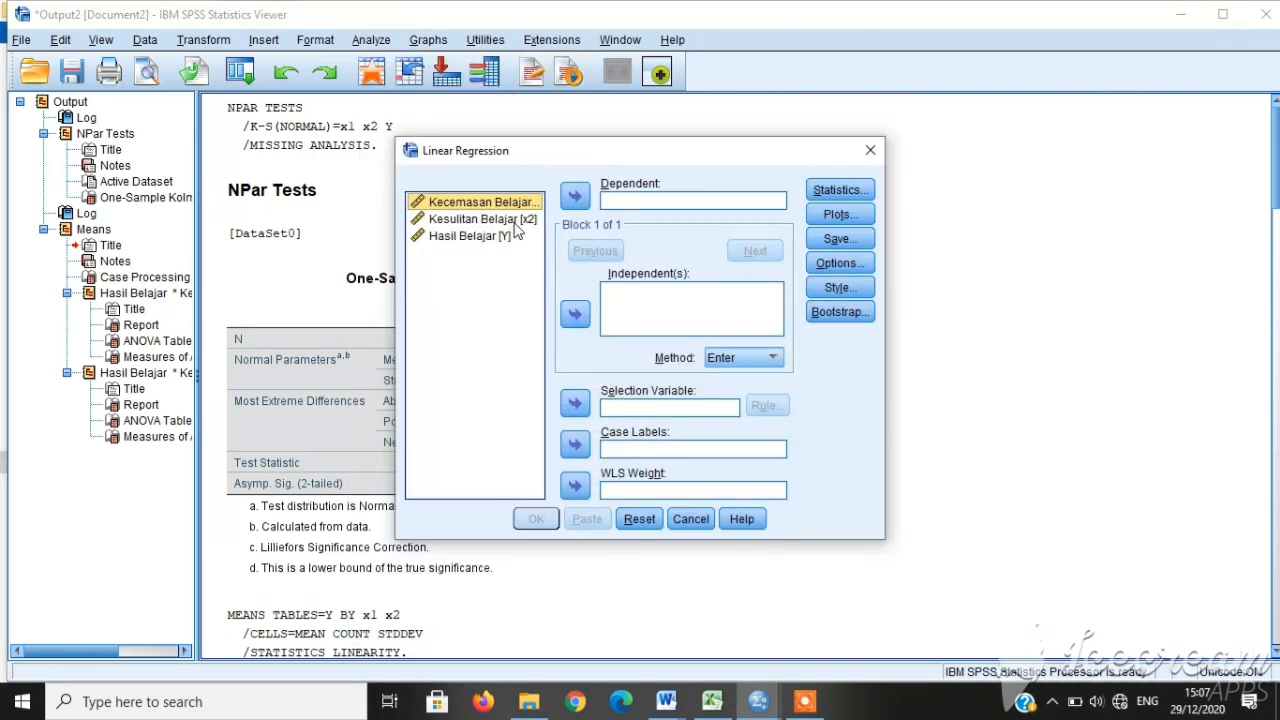
left_click(575, 315)
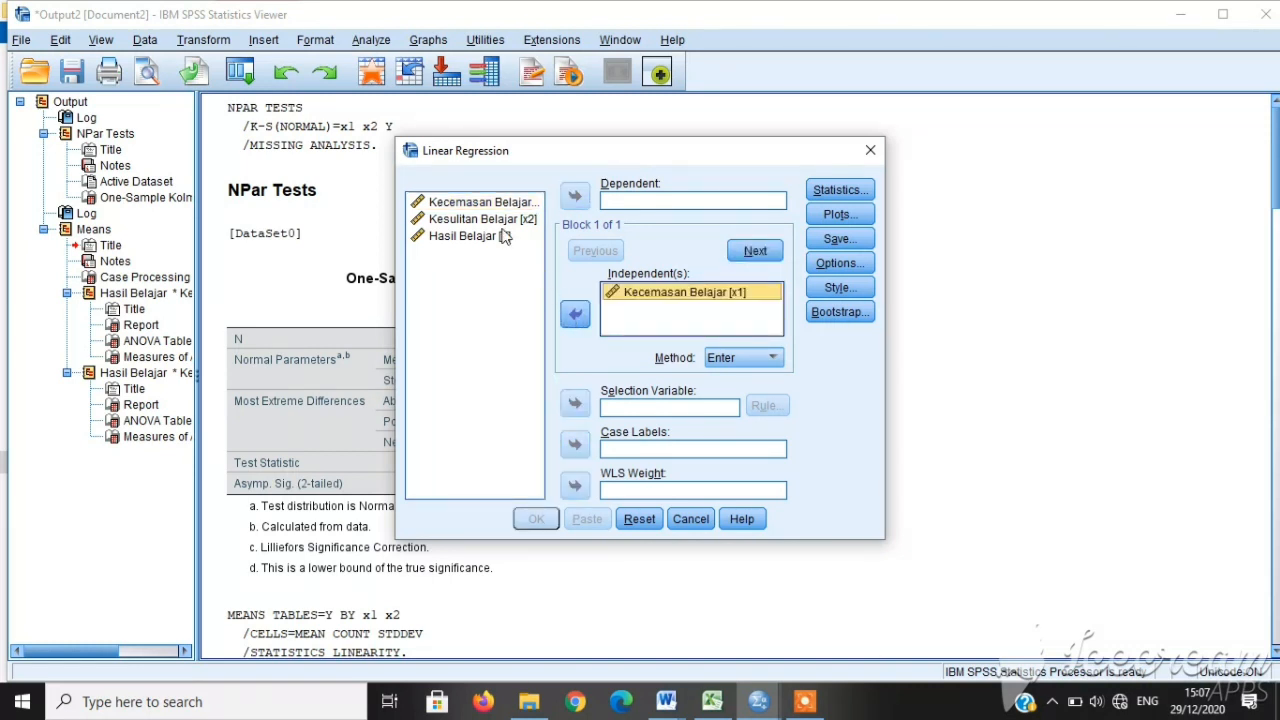
left_click(500, 219)
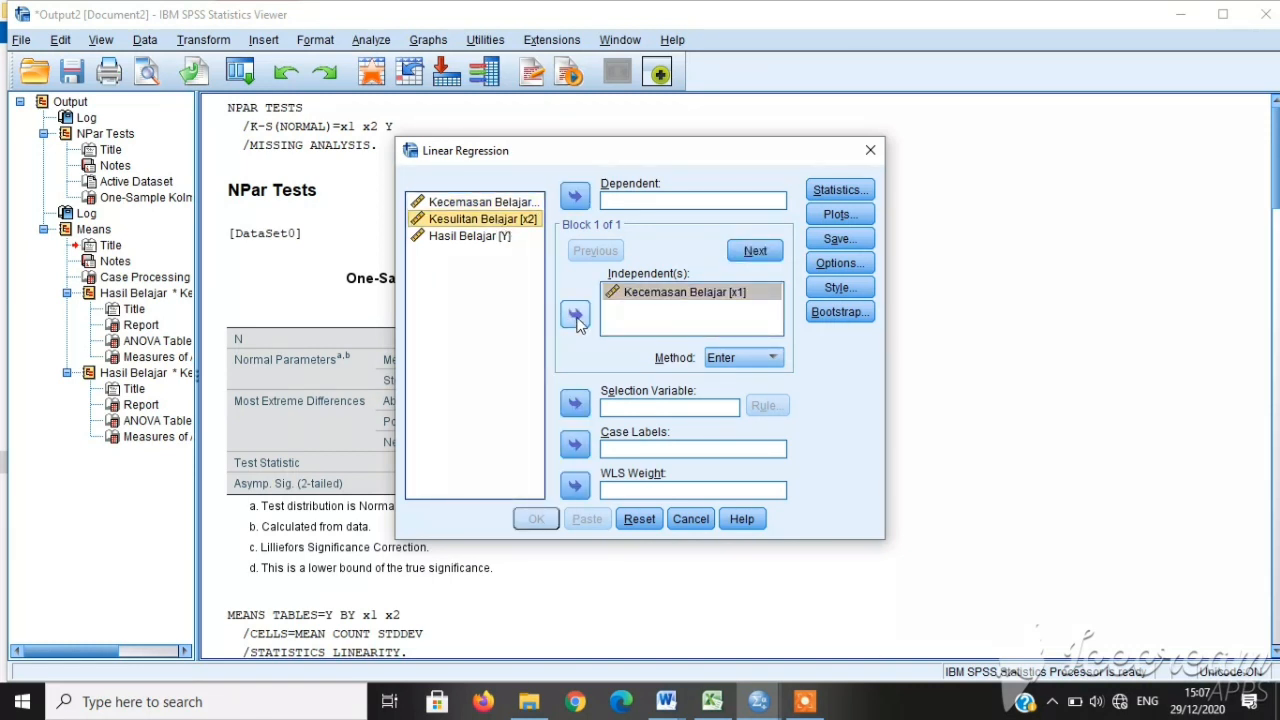
left_click(575, 315)
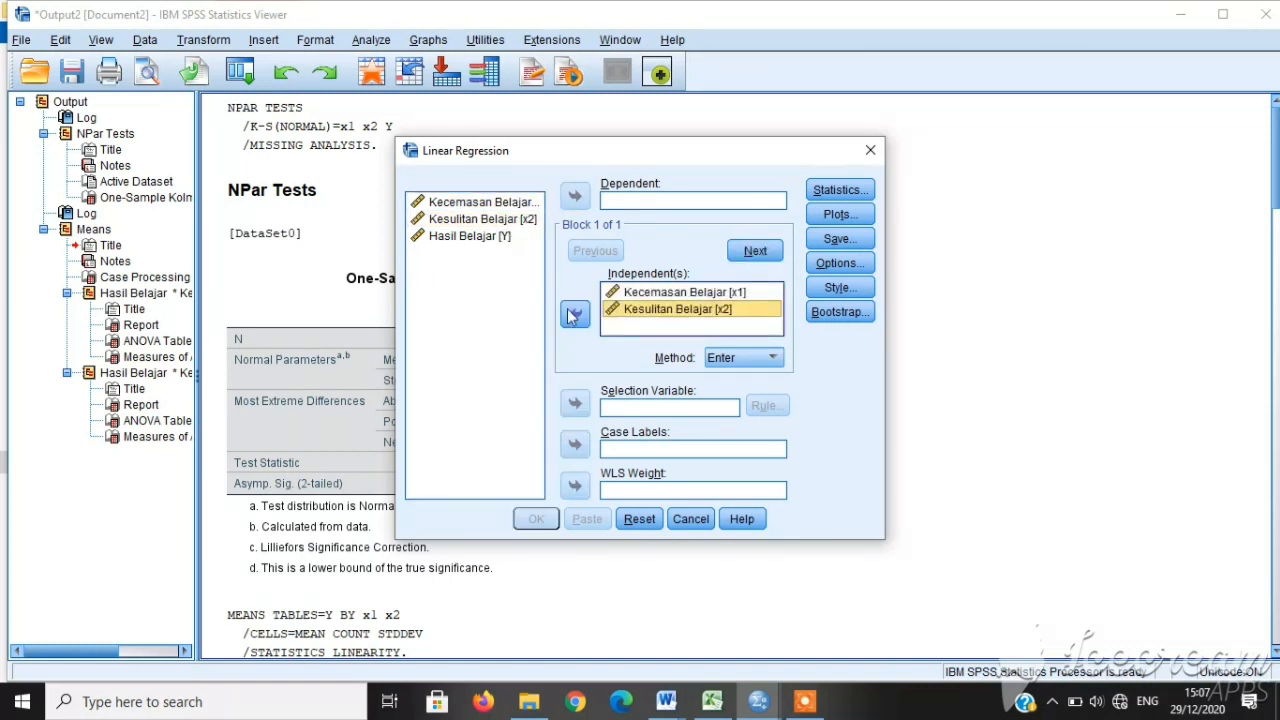
left_click(478, 240)
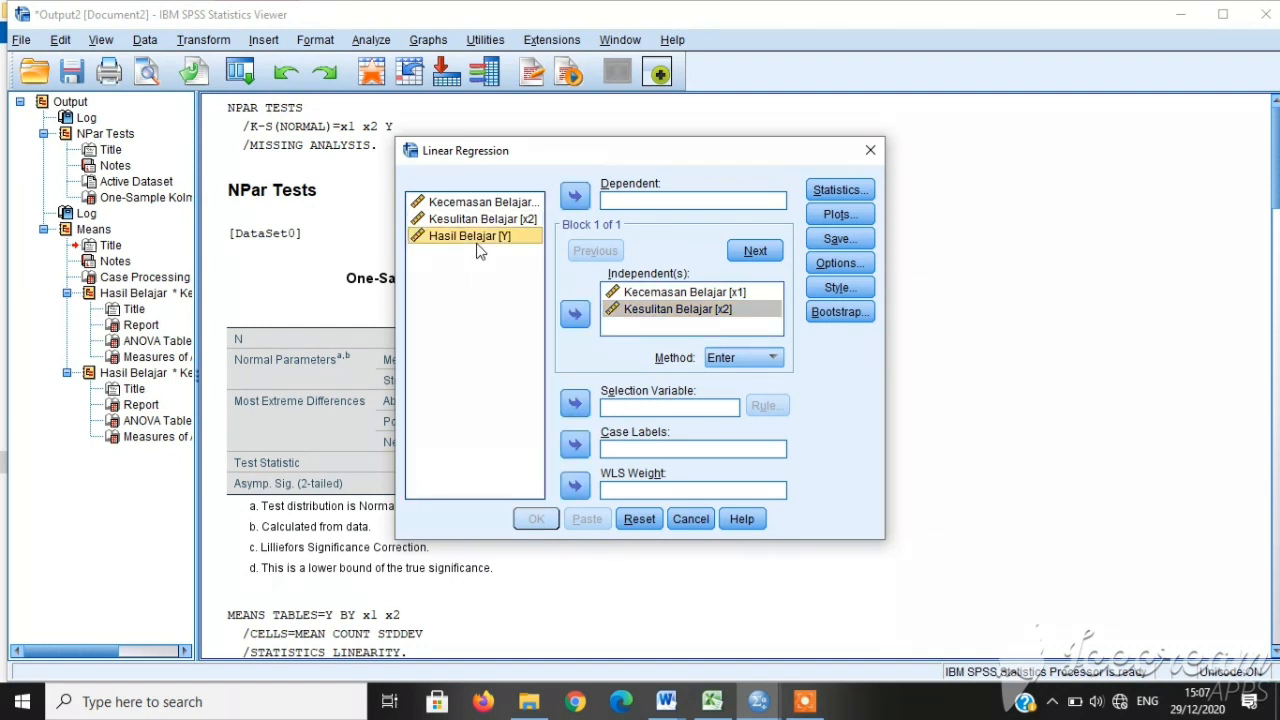
left_click(576, 198)
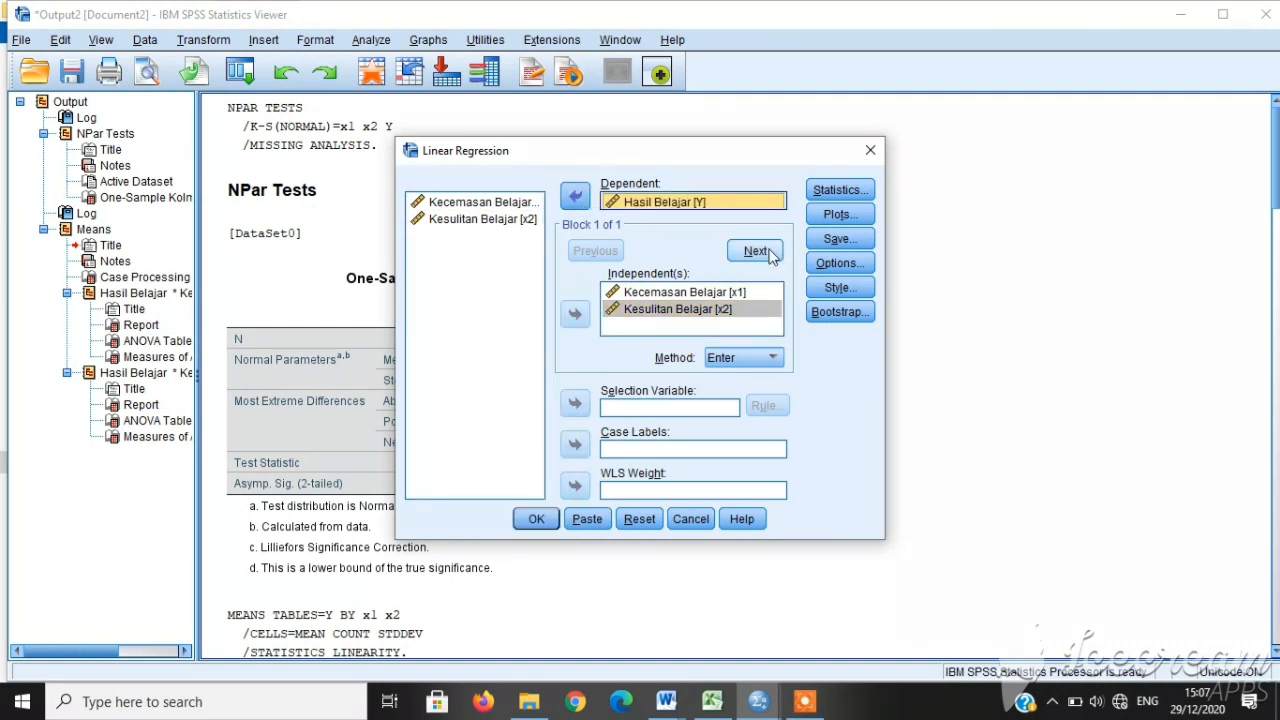
Include Descriptives in the linear regression statistics and run the analysis.
left_click(833, 194)
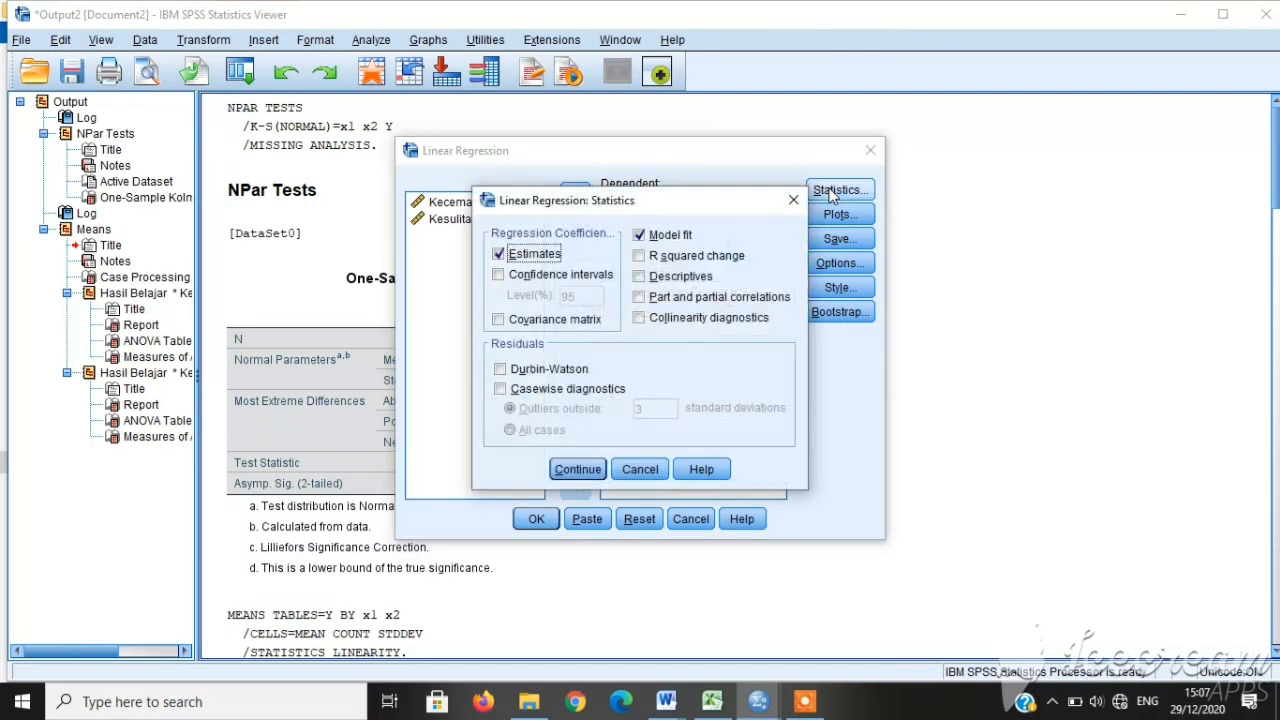
left_click(640, 278)
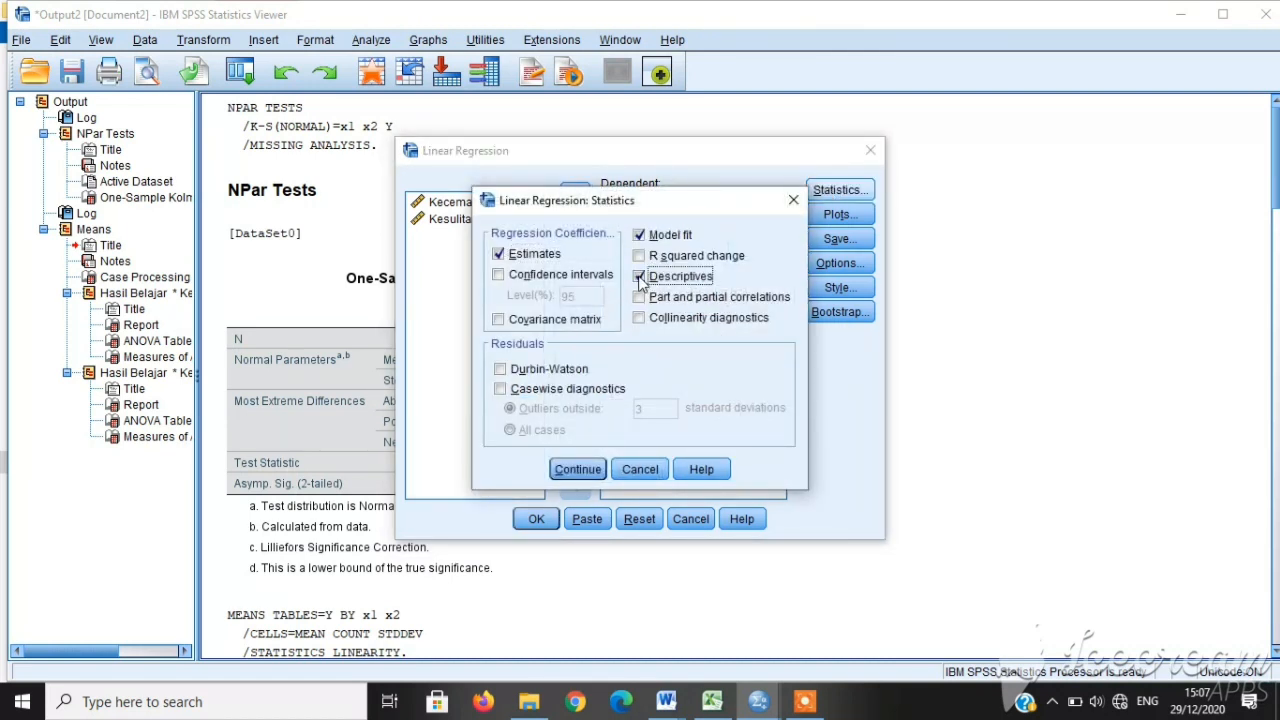
left_click(576, 469)
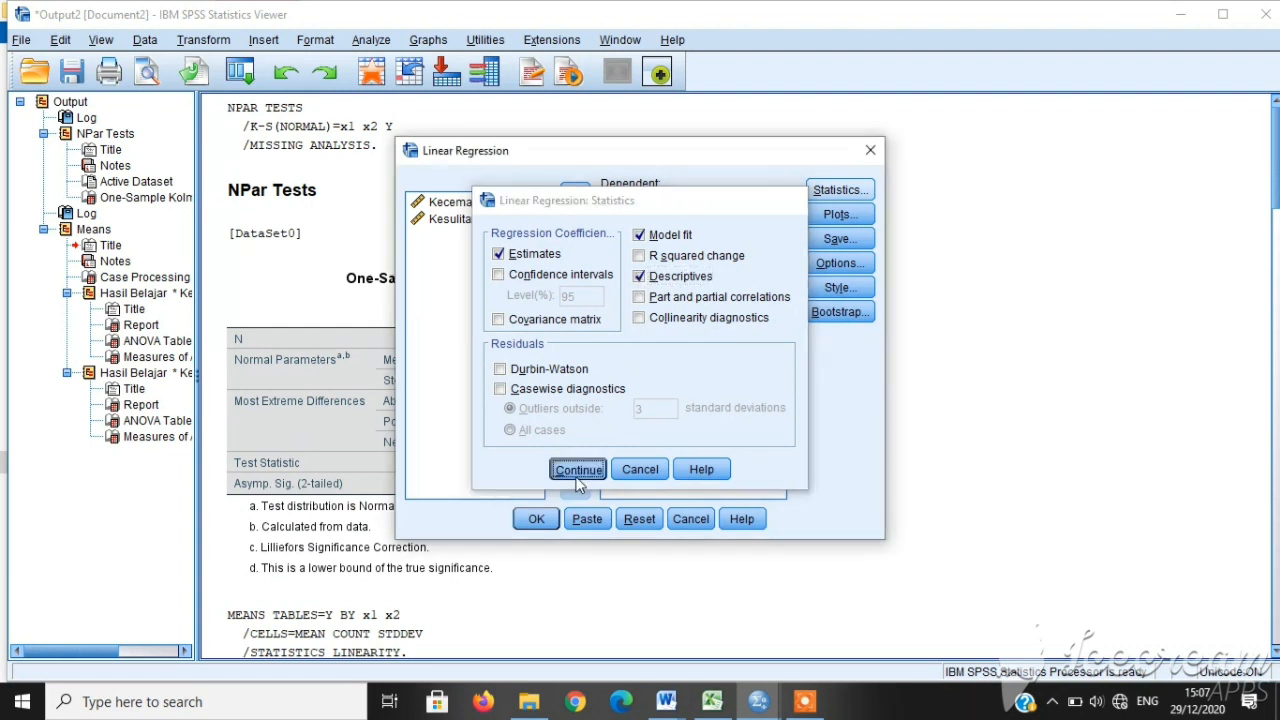
left_click(535, 519)
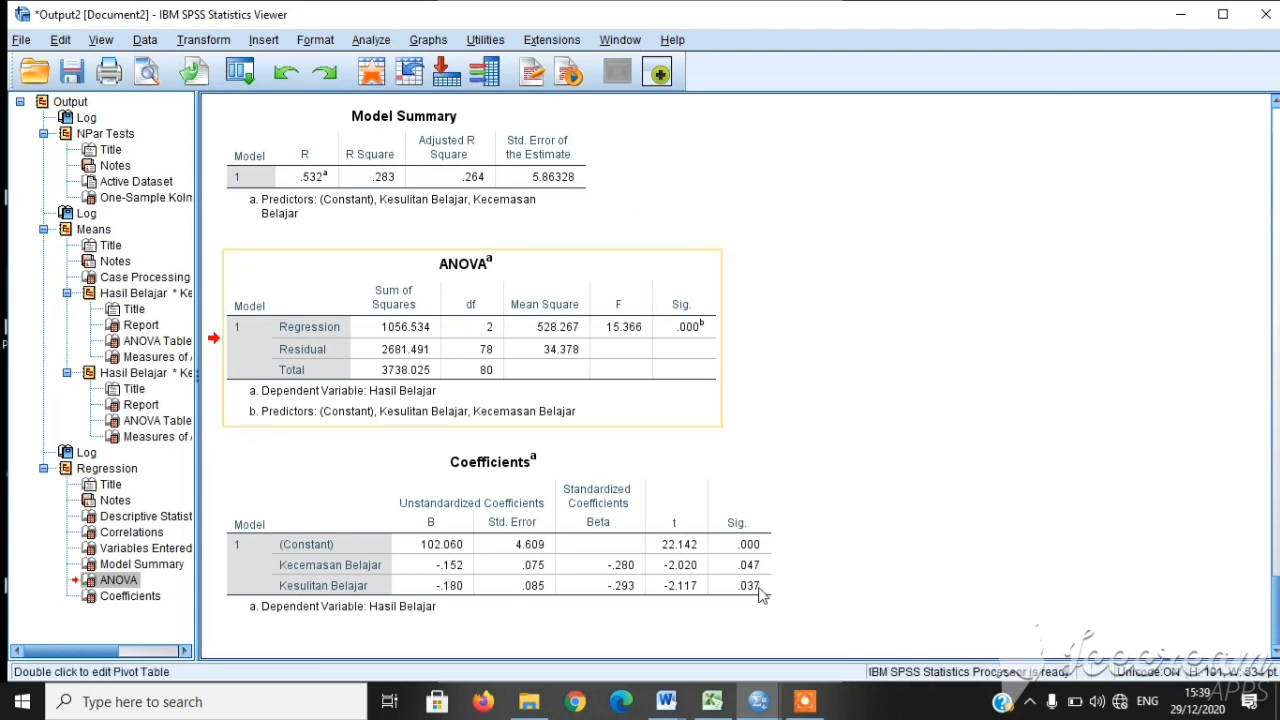
In the Word document 123, answer question 1 with "Terdapat pengaruh secara simultan antara kecemasan belajar dan kesulitan belajar terhadap hasil belajar.".
mouse_move(666, 701)
mouse_move(593, 648)
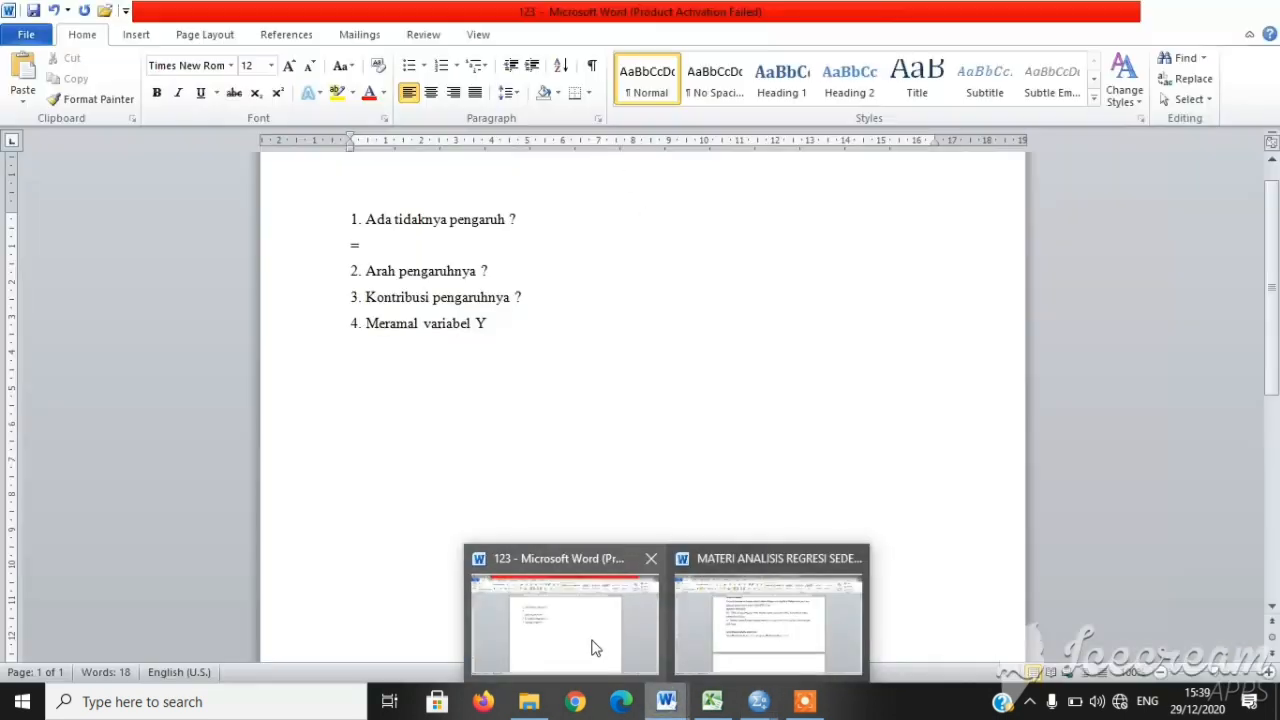
left_click(566, 586)
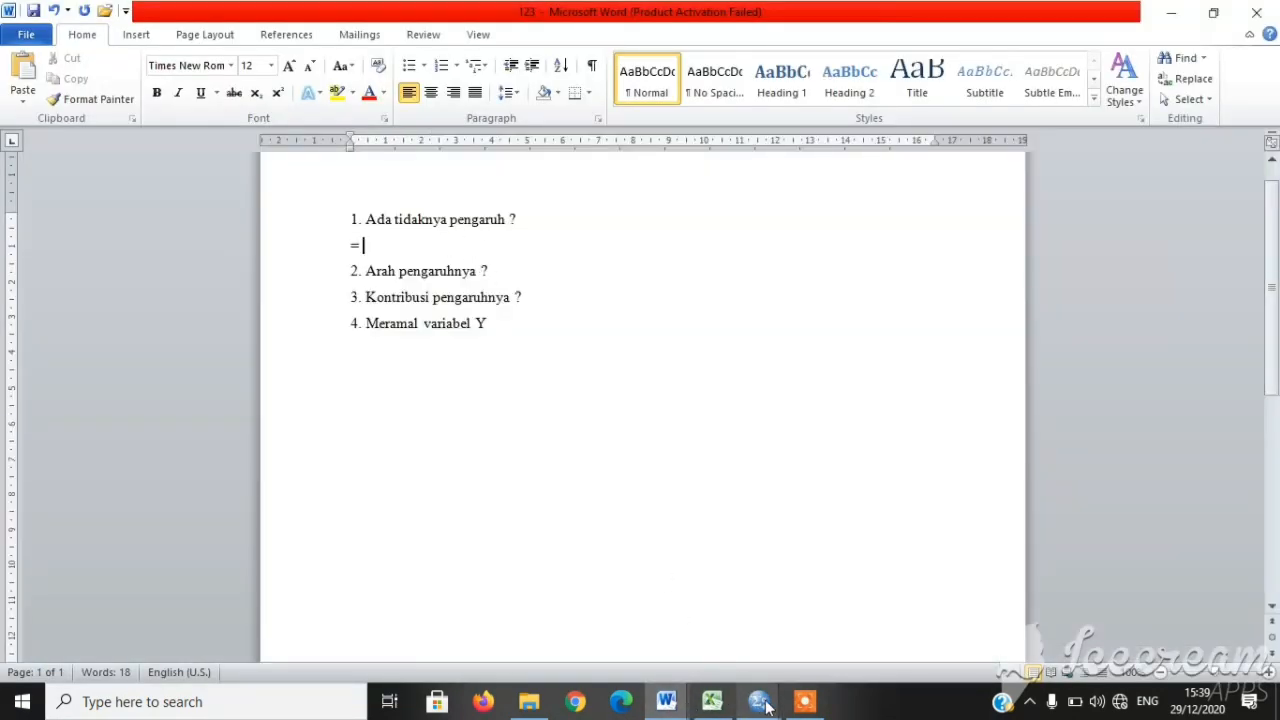
mouse_move(765, 706)
left_click(803, 652)
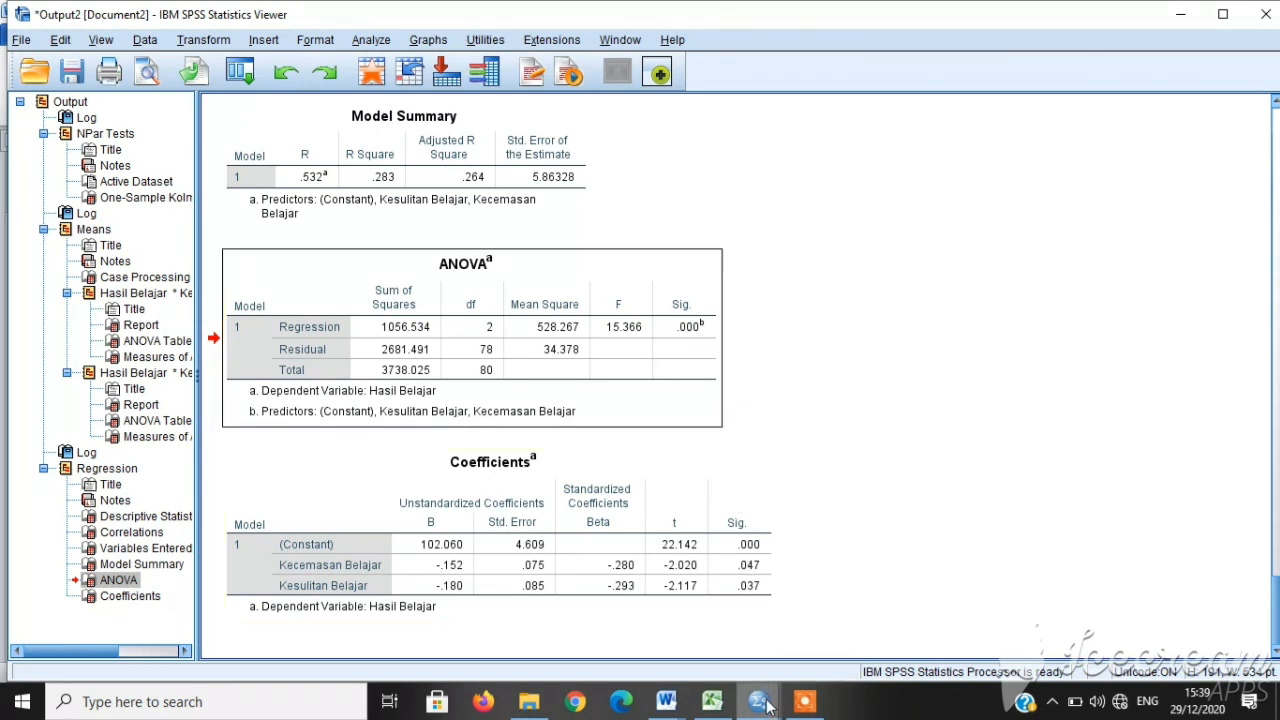
mouse_move(666, 702)
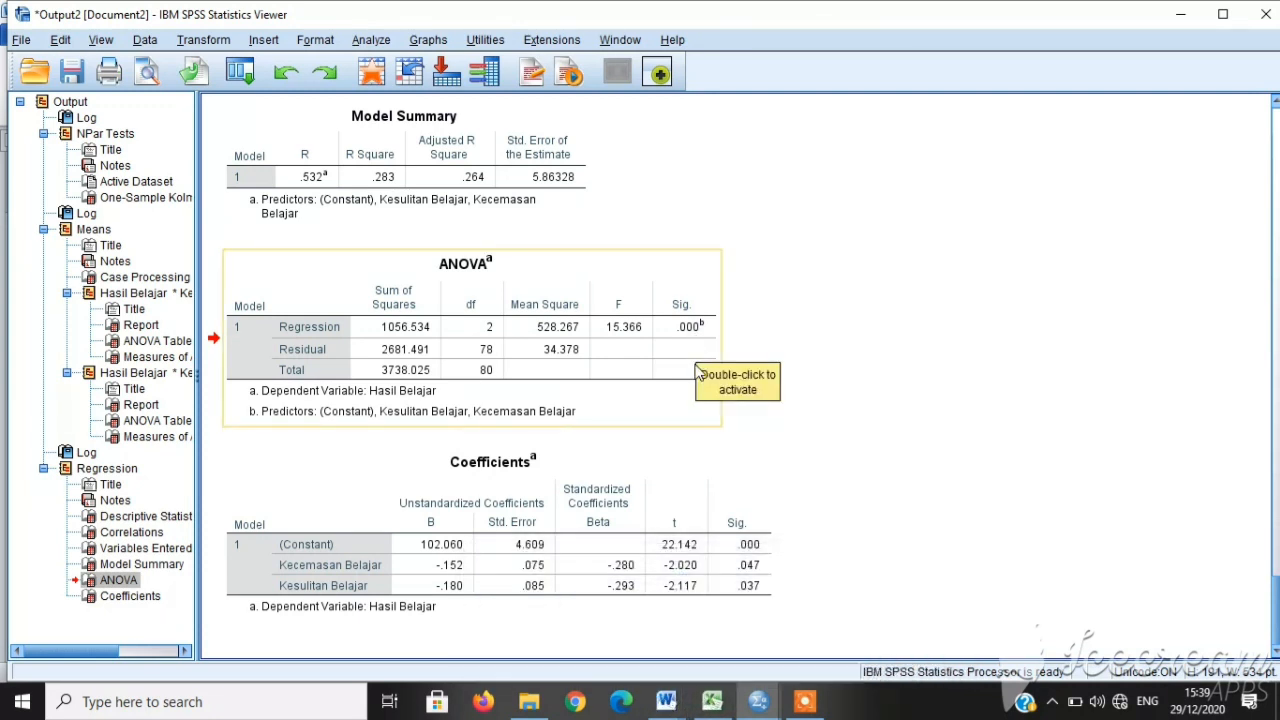
key("alt+Tab")
type("Terd")
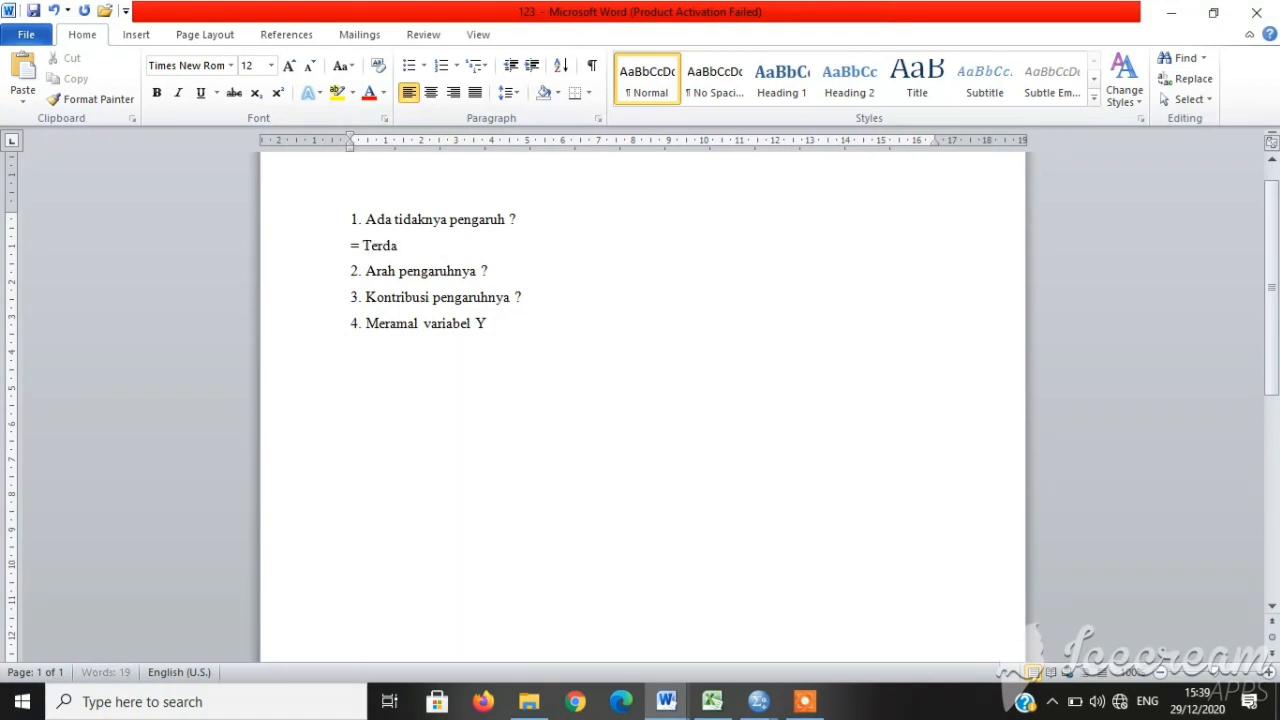
type("apat pengaruh ")
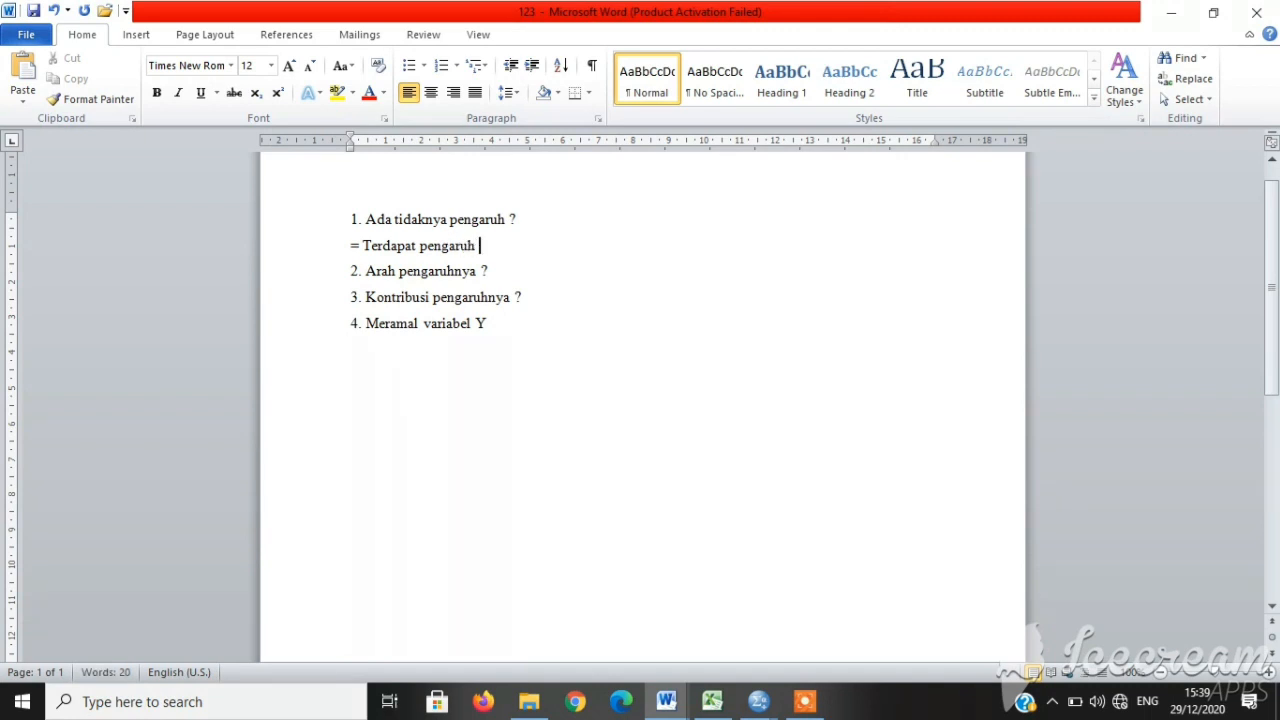
type("se")
key("BackSpace")
key("BackSpace")
type("imul")
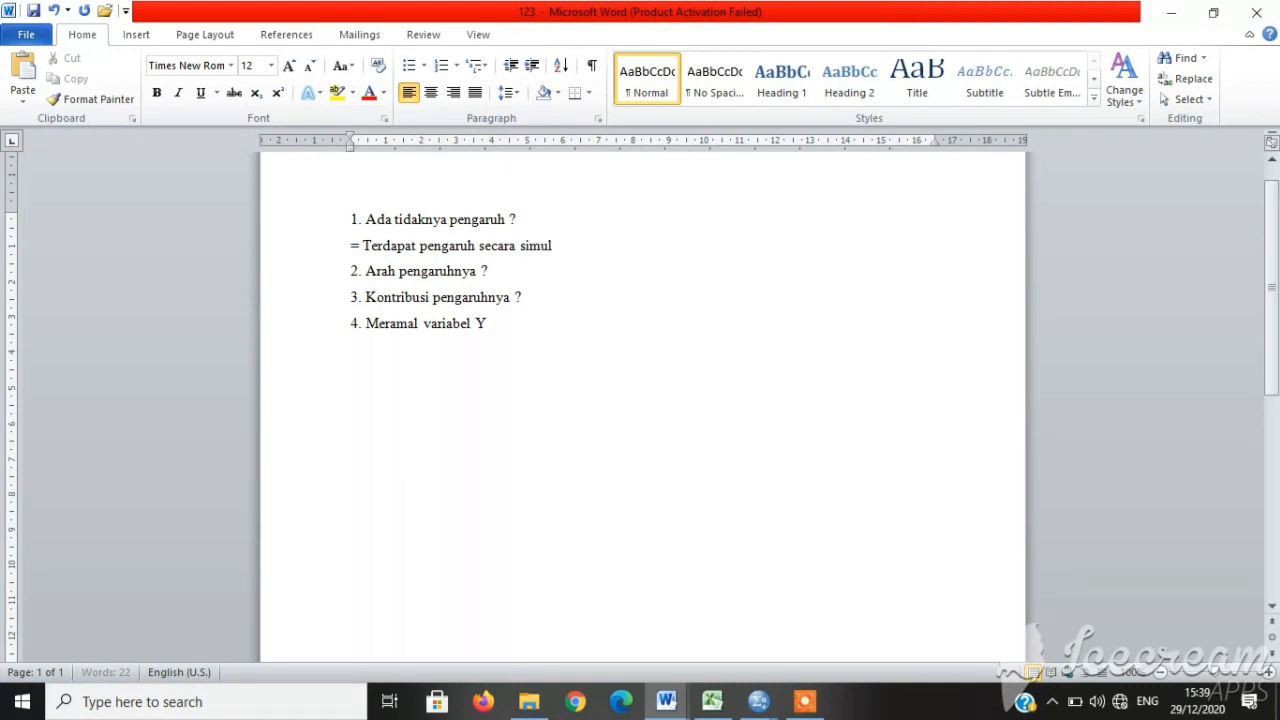
type("tan antara kecemasa")
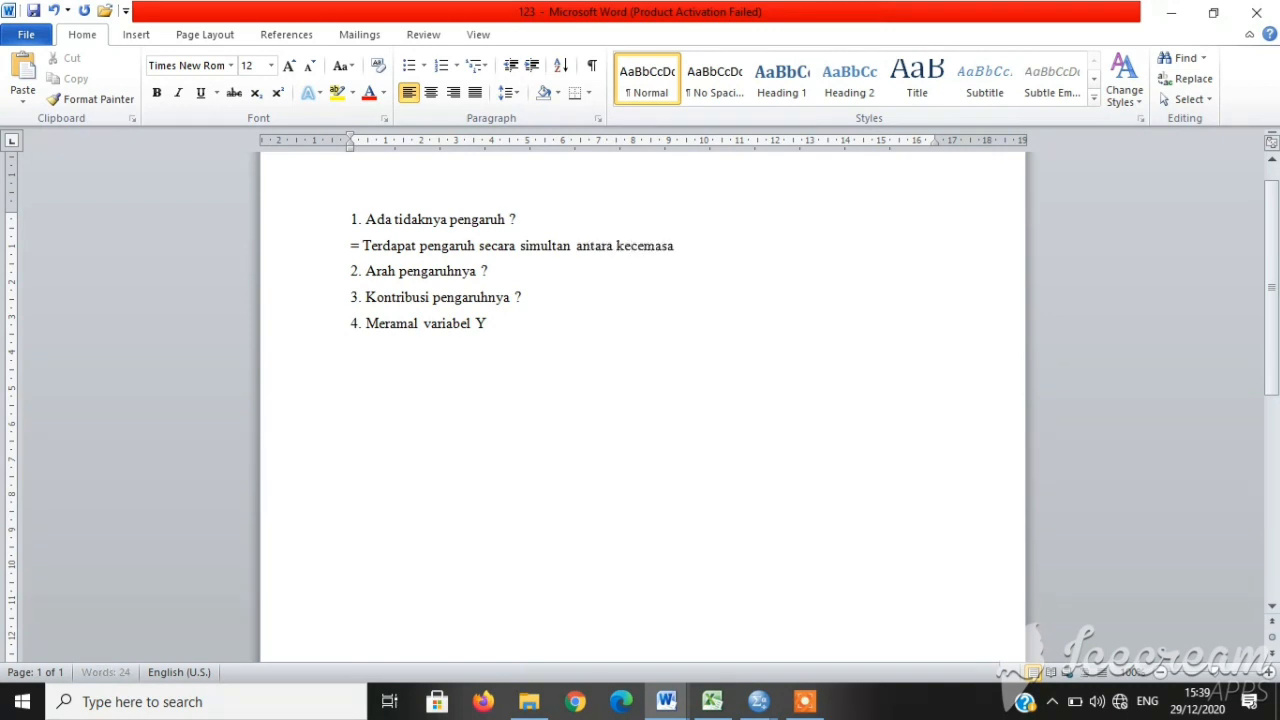
type("n belajar dan kes")
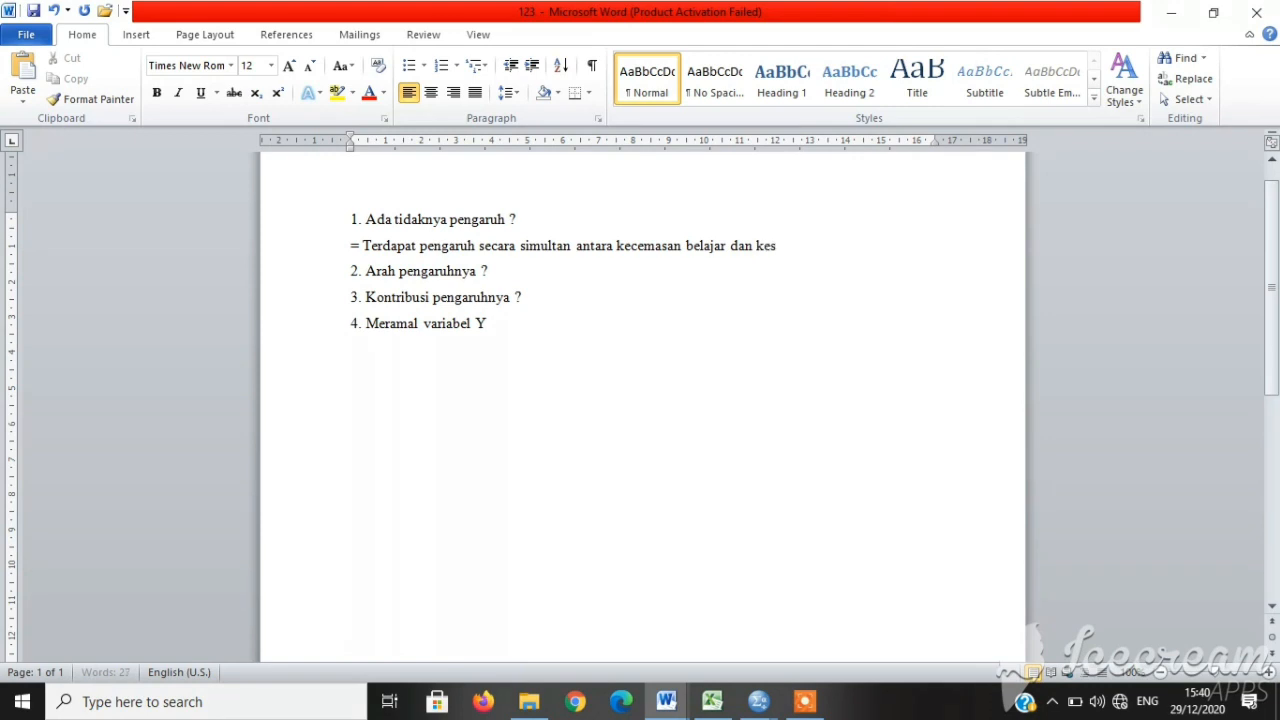
type("ulitan belajar")
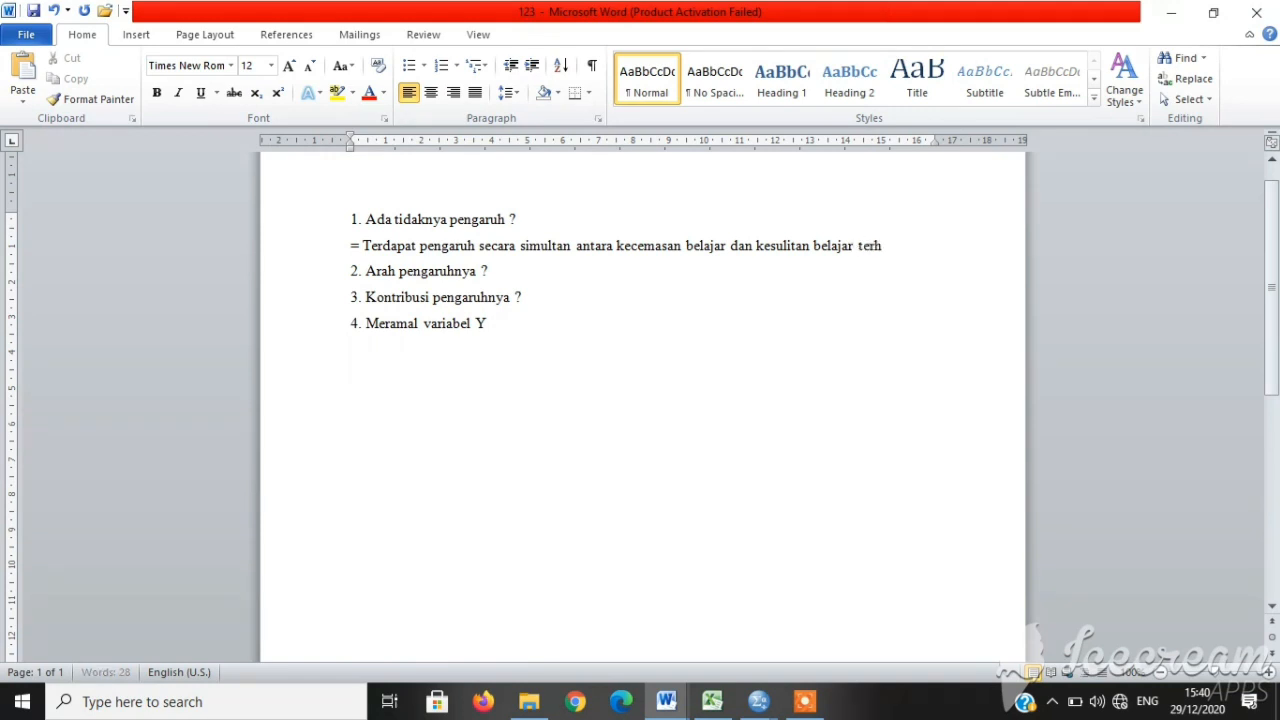
type(" terhadap hasil")
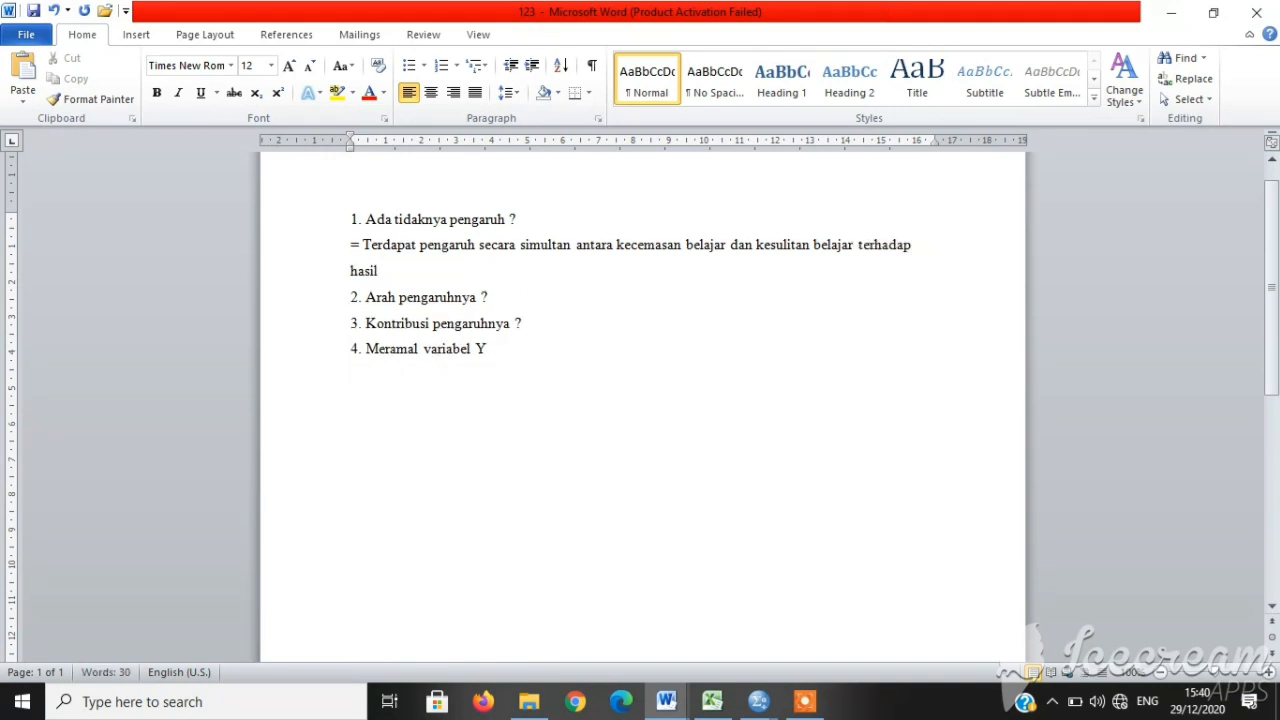
type(" belajar.")
Copy the equation Y= a + b1X1 + b2X2 from MATERI ANALISIS REGRESI SEDERHANA into 123 as the answer to question 2.
left_click(800, 705)
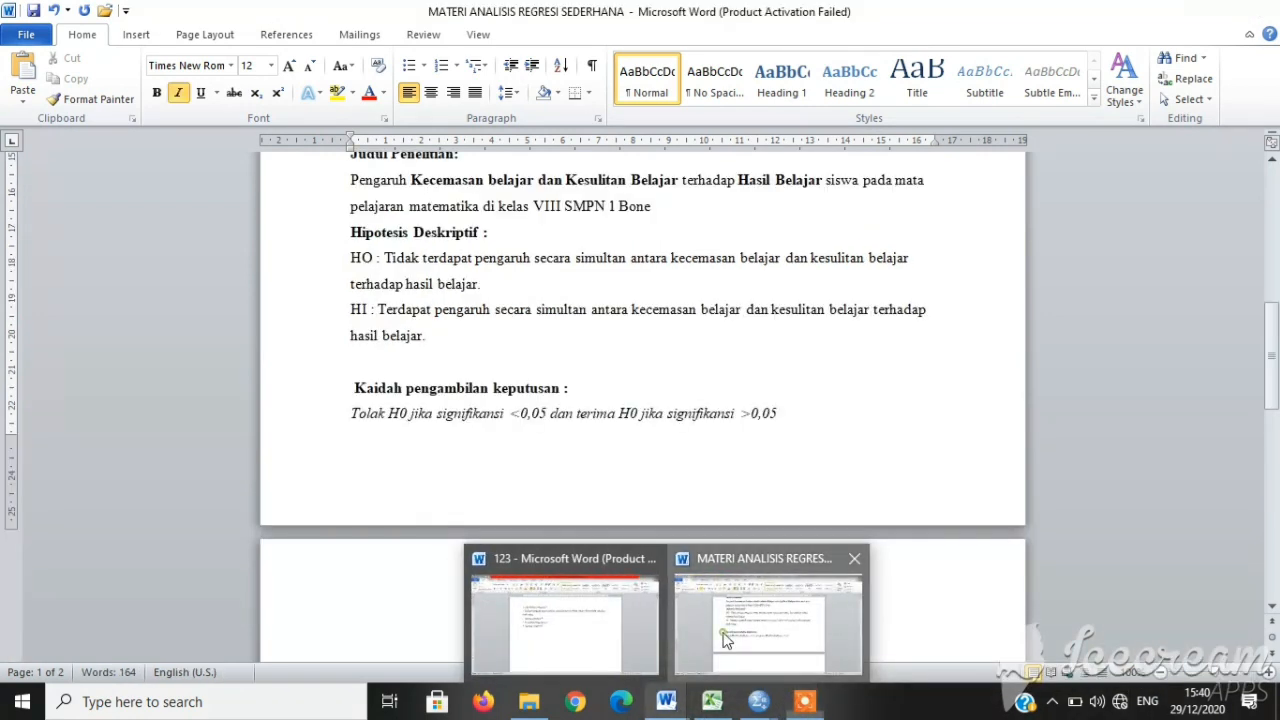
left_click(726, 640)
left_click_drag(1271, 358, 1277, 318)
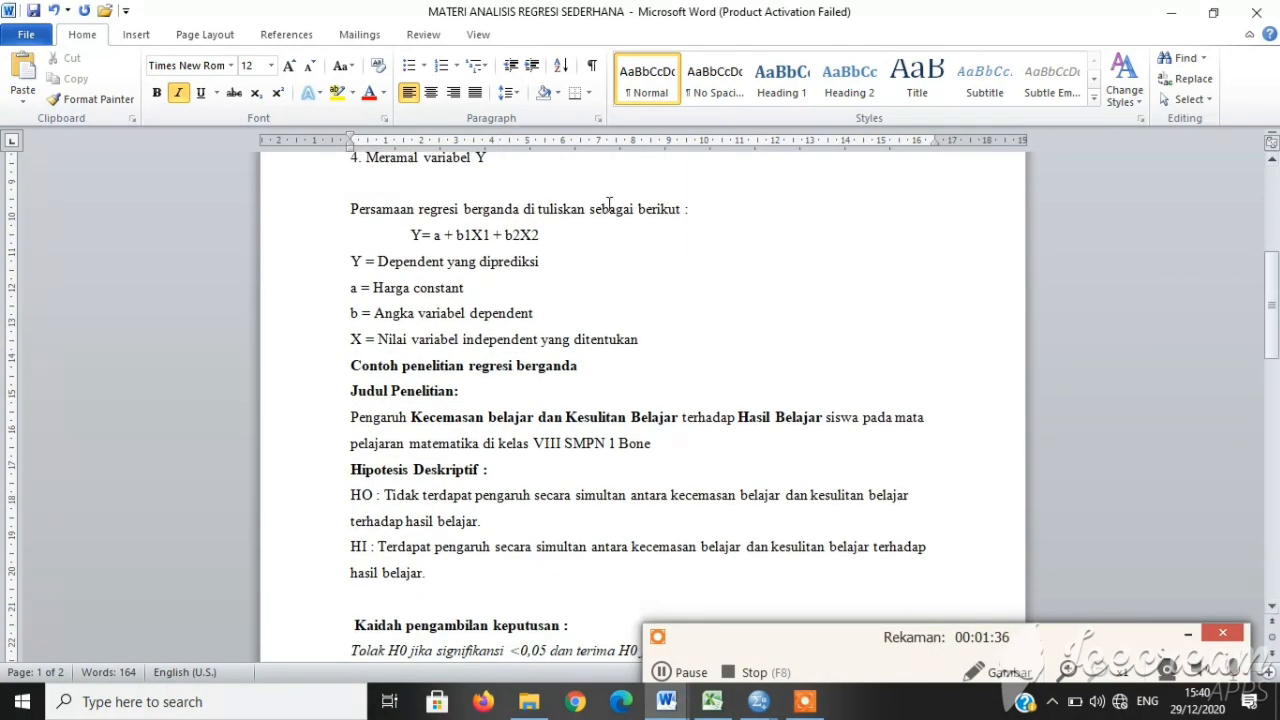
left_click(407, 235)
left_click_drag(407, 235, 543, 248)
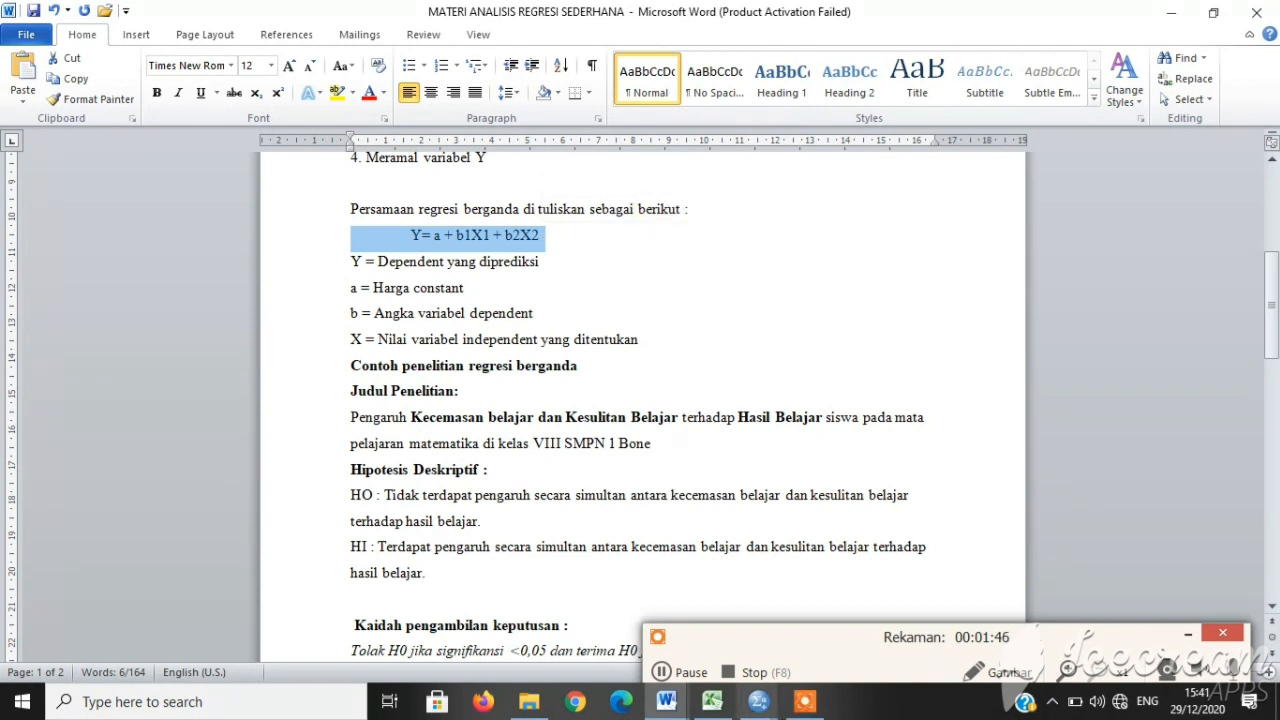
mouse_move(686, 706)
left_click(578, 655)
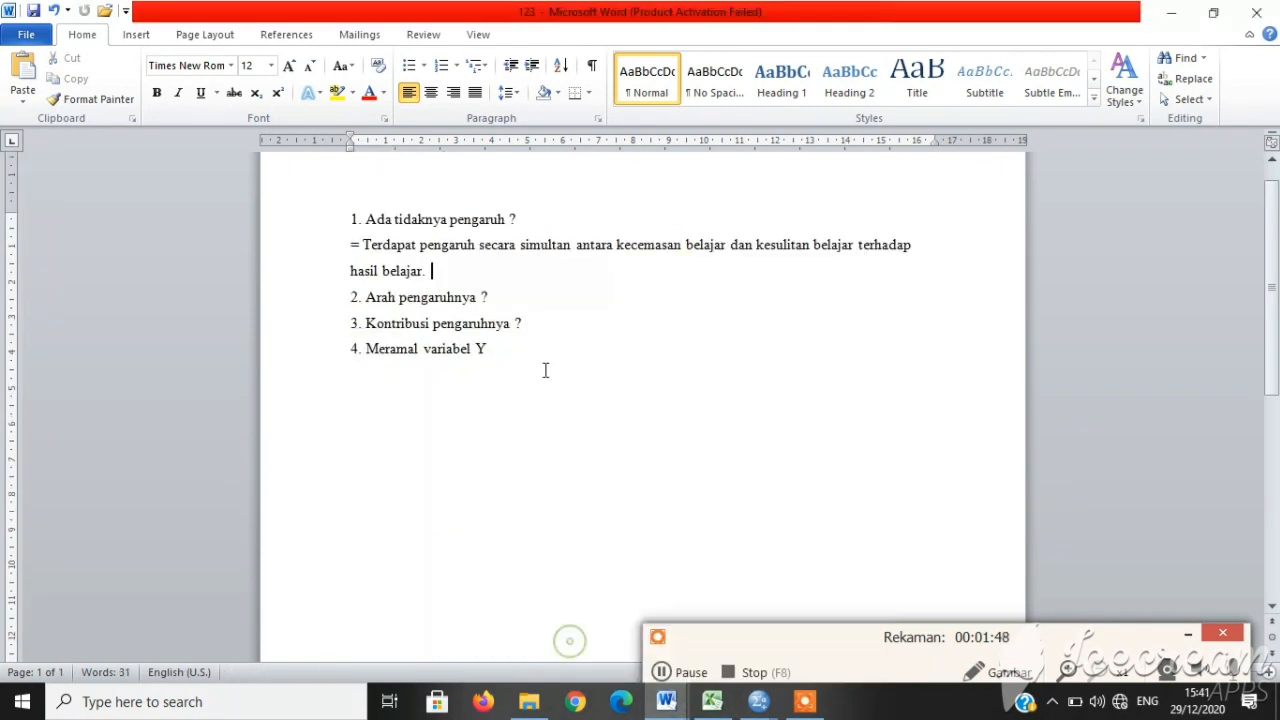
left_click(526, 297)
key("Return")
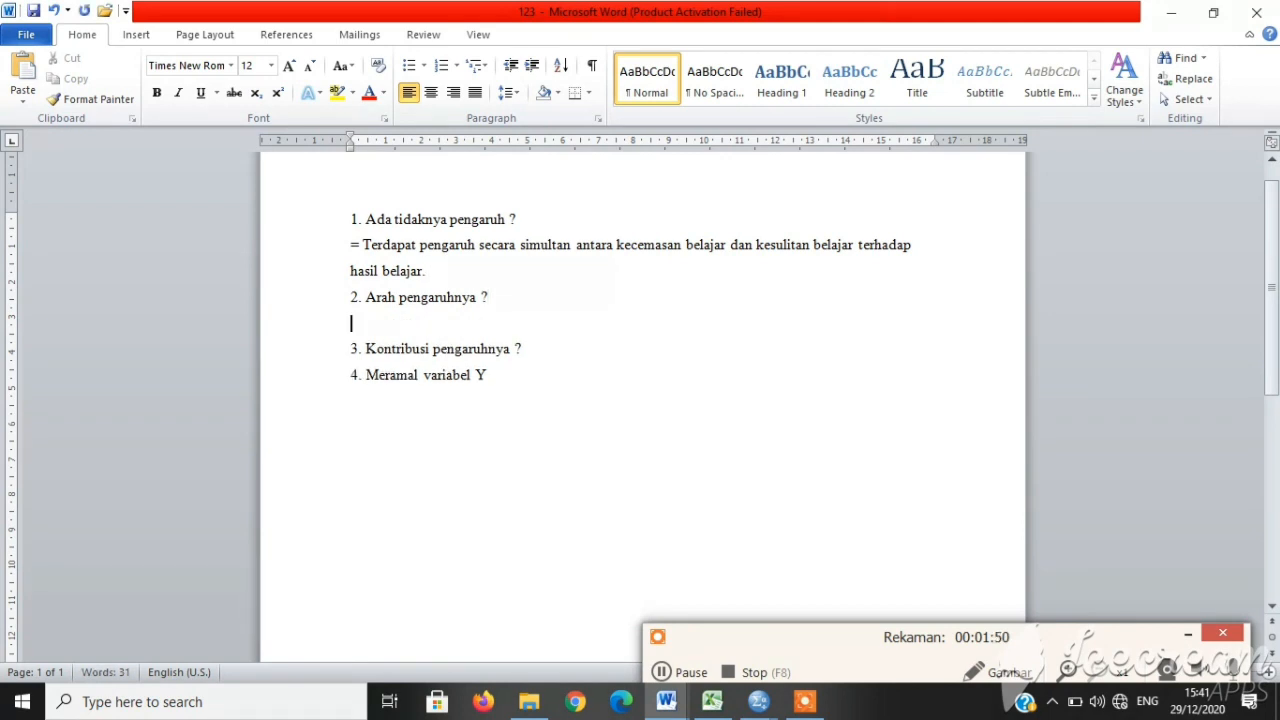
type("=  Y= a + b1X1 + b2X2")
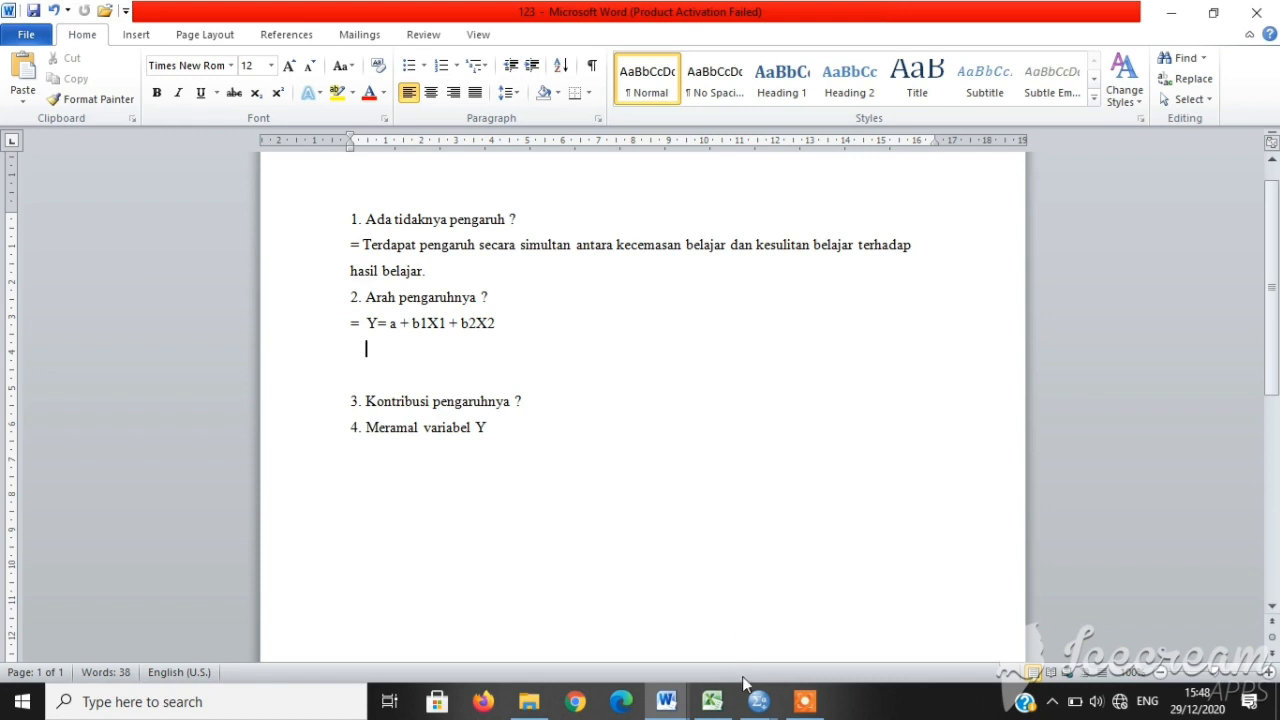
Switch to the SPSS output and read the constant and B values in the regression Coefficients table.
left_click(759, 701)
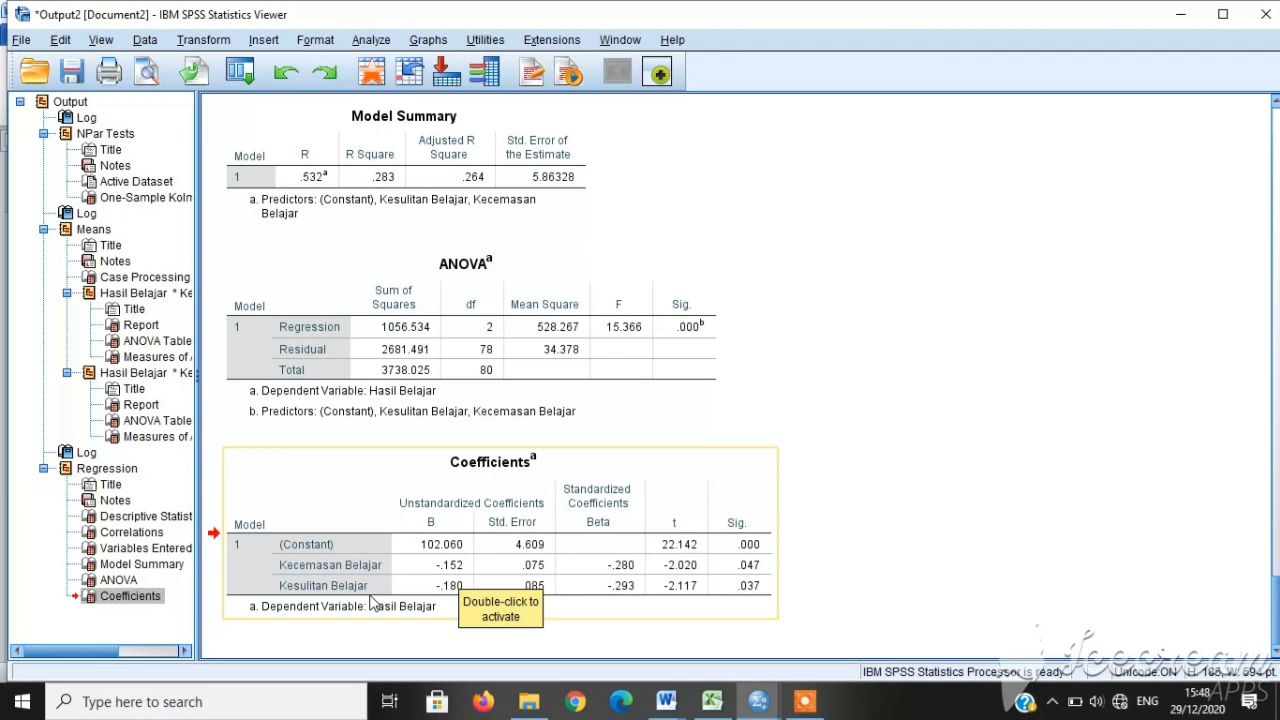
left_click(805, 701)
left_click(685, 678)
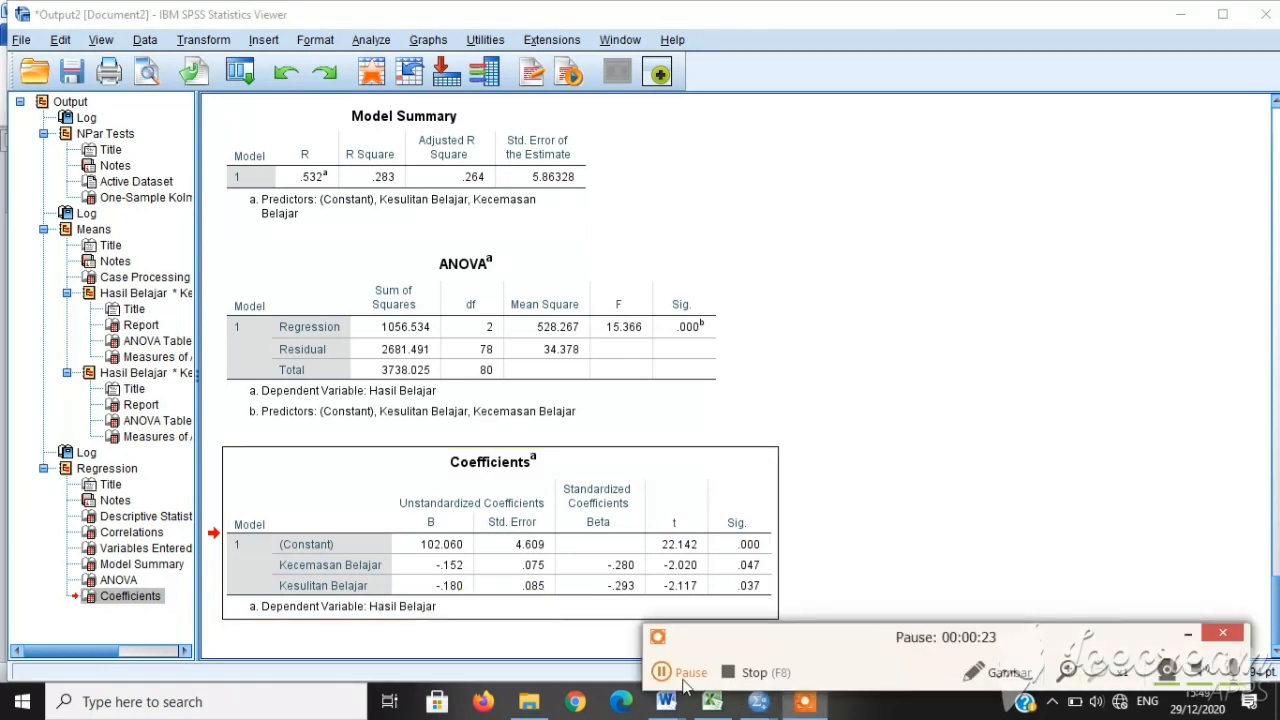
left_click(684, 675)
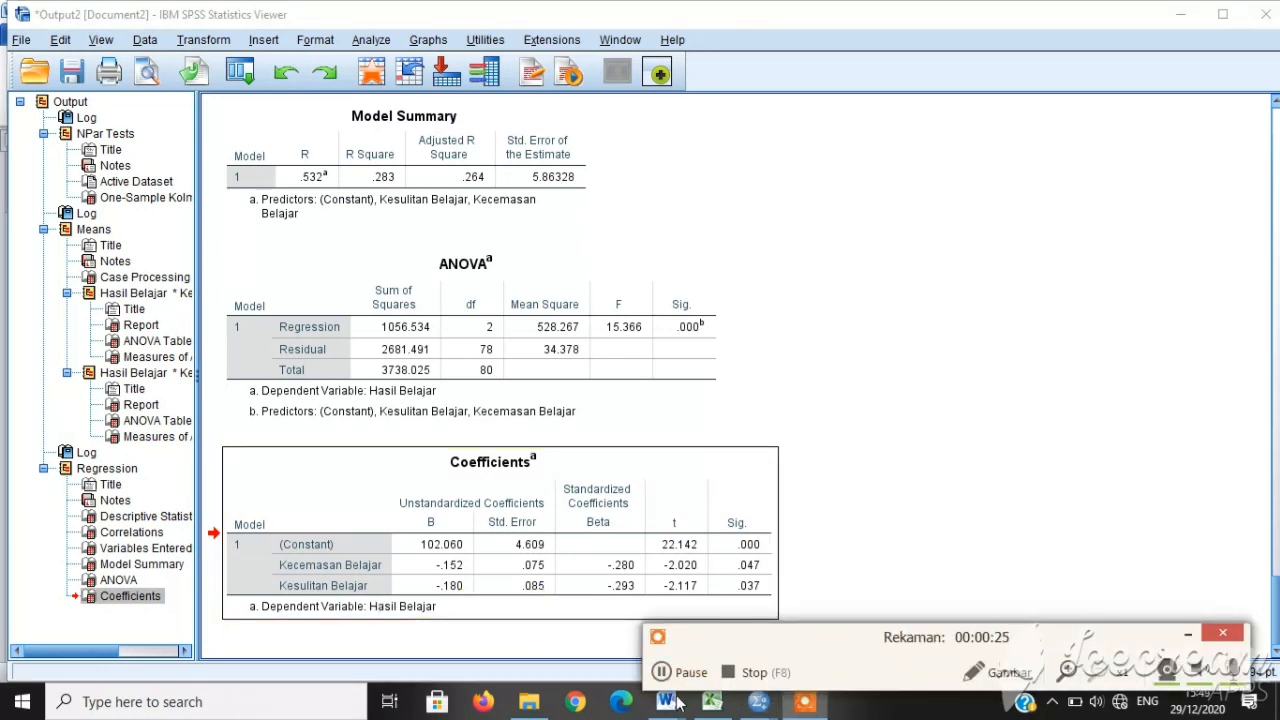
left_click(1187, 634)
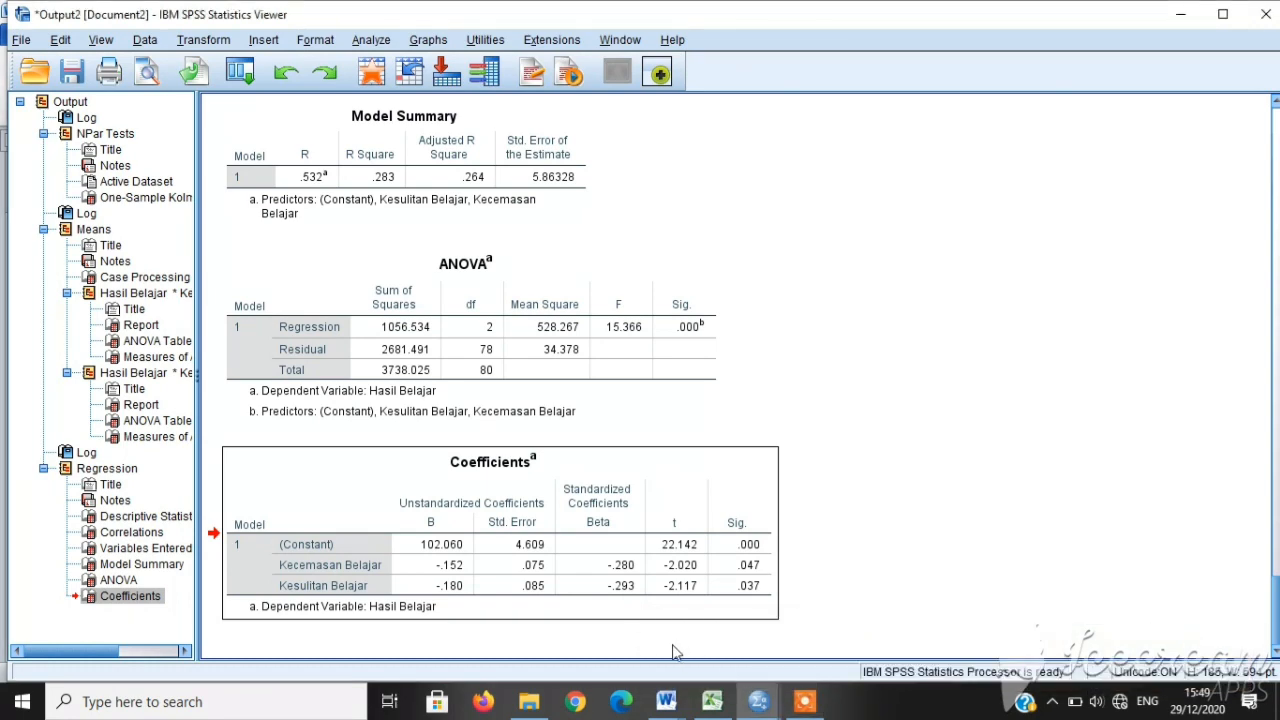
In the Word document 123, add "Y= 102,060- 0,152-0,180" and "ARAHNYA NEGATIF" beneath the equation answering question 2.
mouse_move(666, 701)
left_click(535, 640)
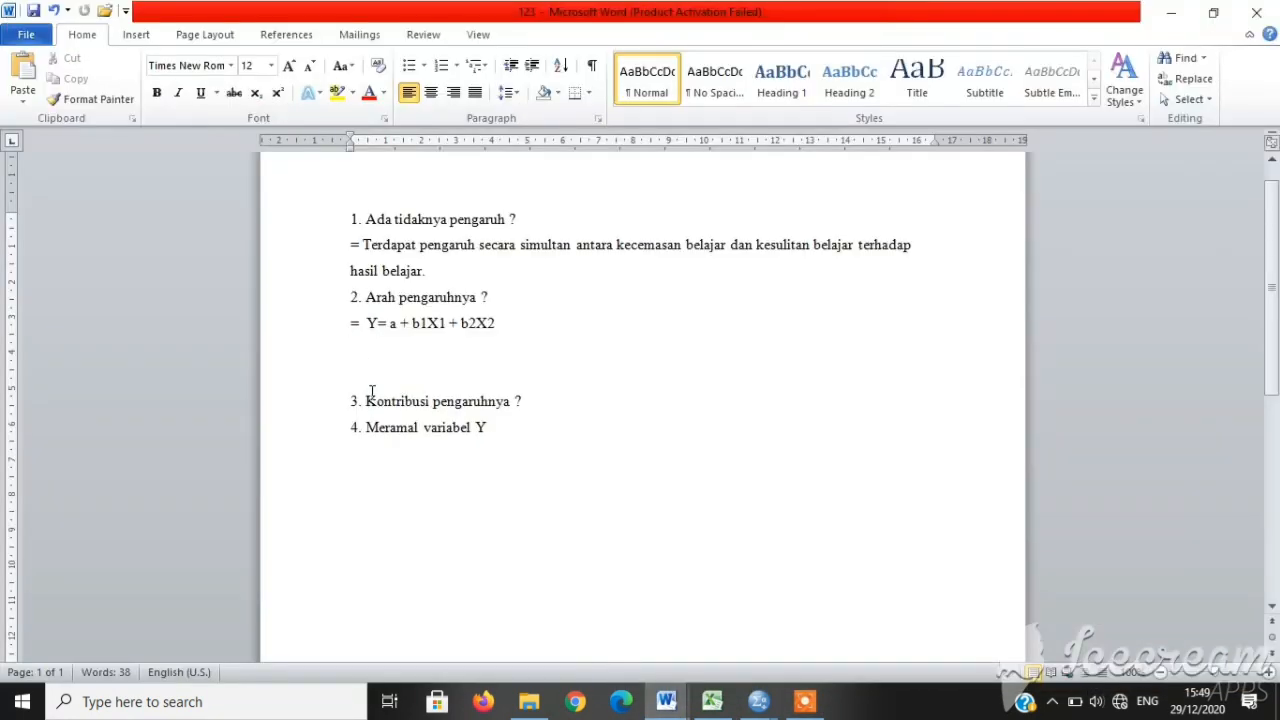
type("Y= 102,060")
type("-")
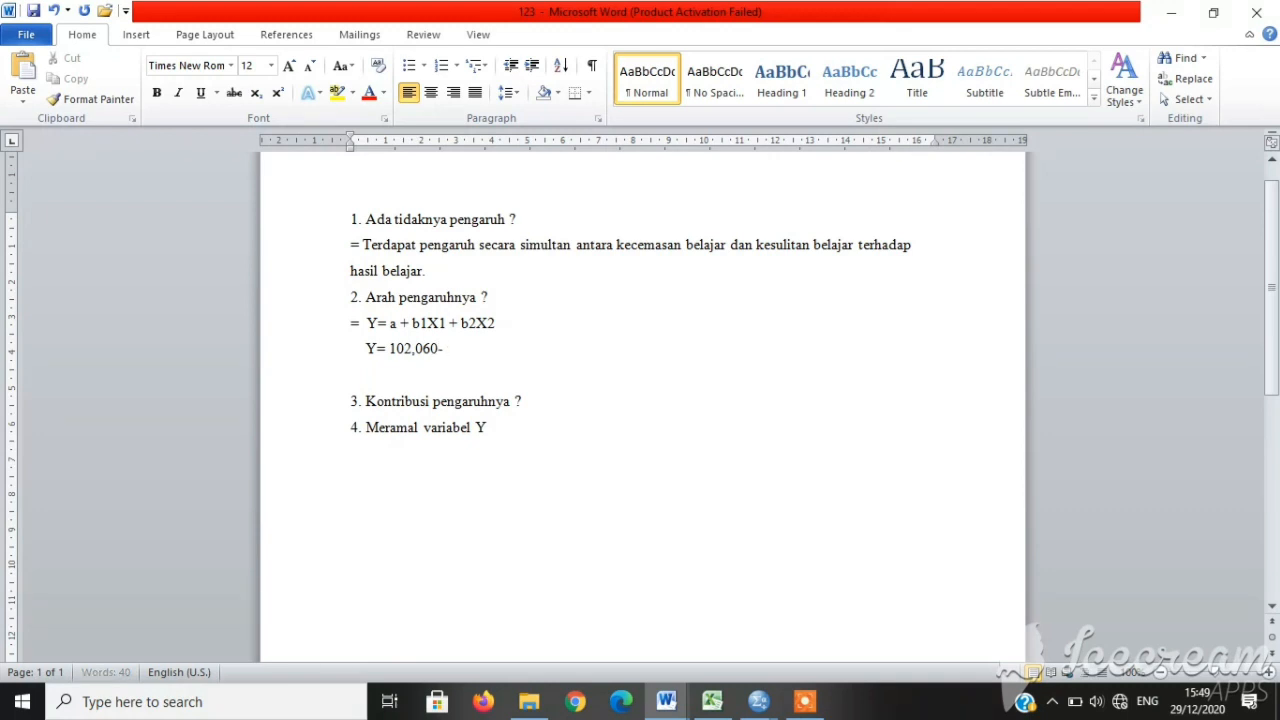
type(" 0,152")
type("-0,180")
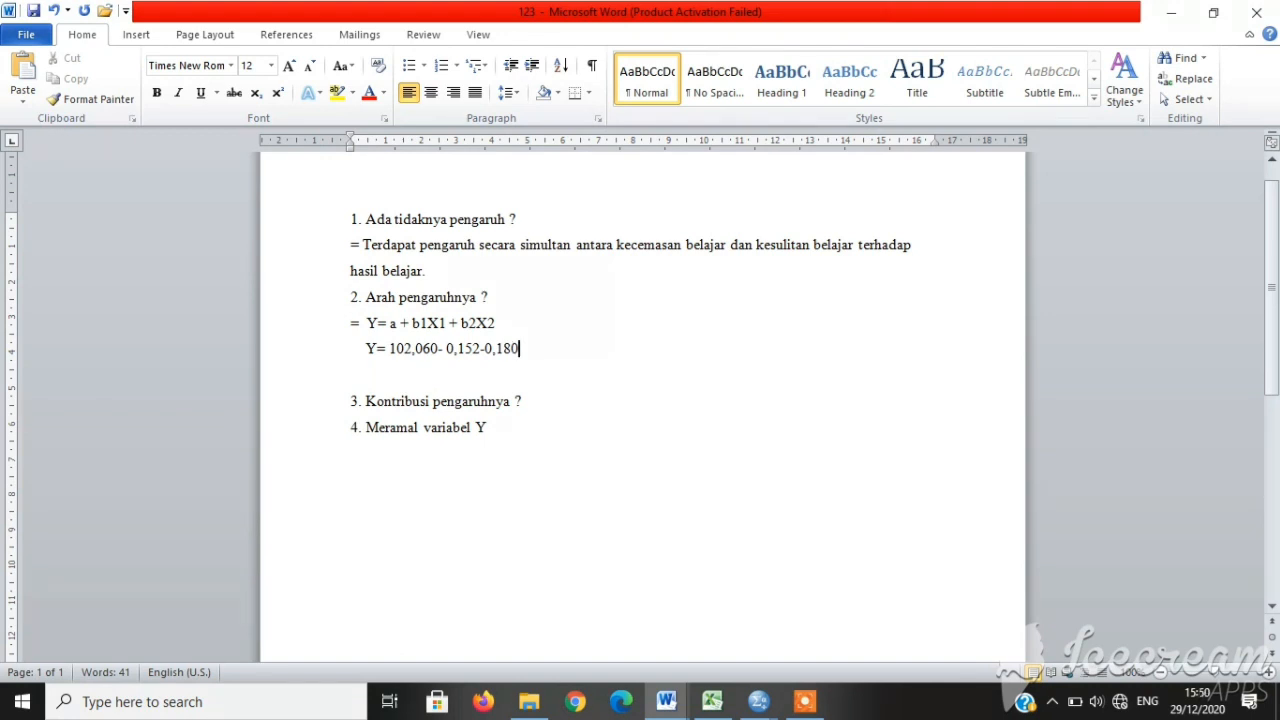
key("Return")
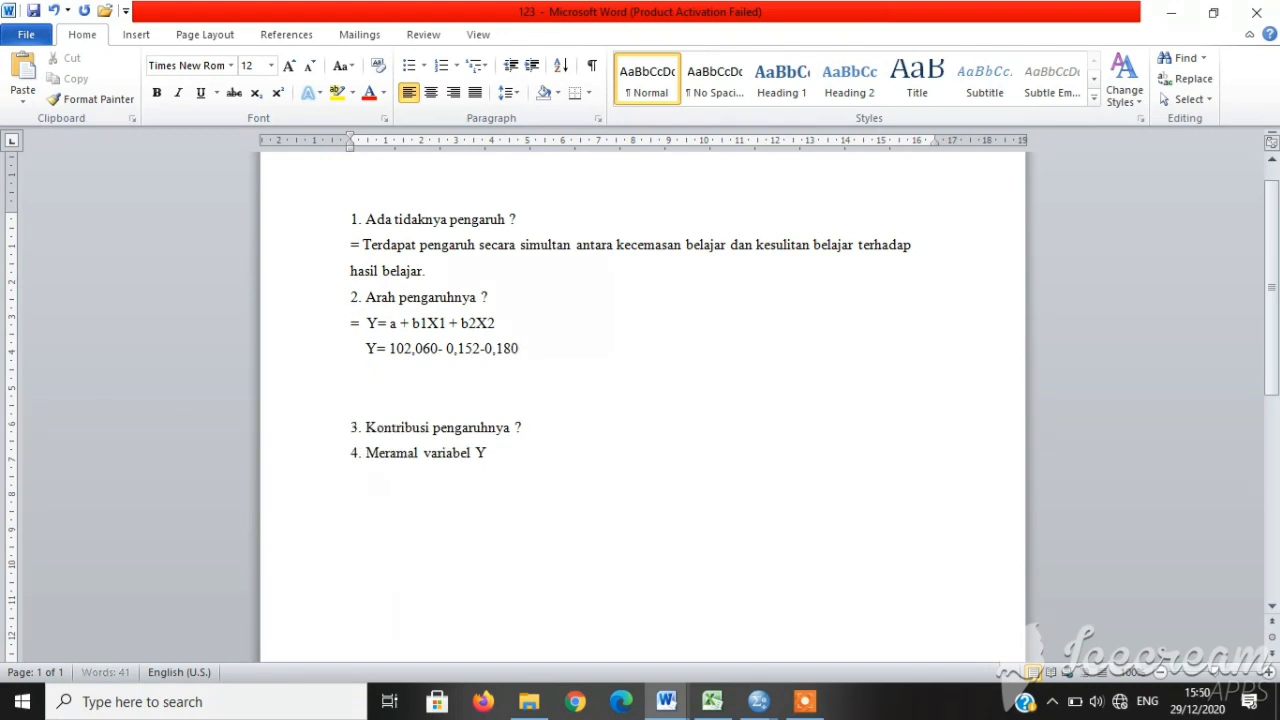
type("ARAHNYA NEGATIF")
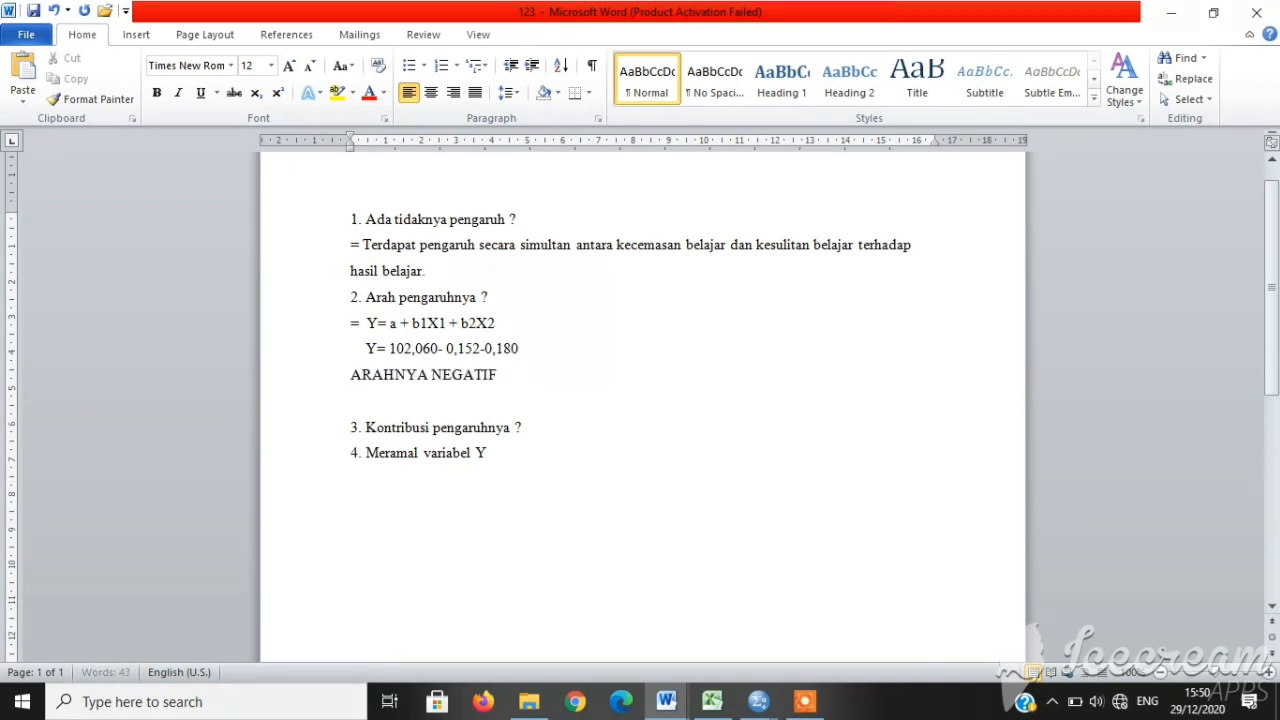
left_click(805, 701)
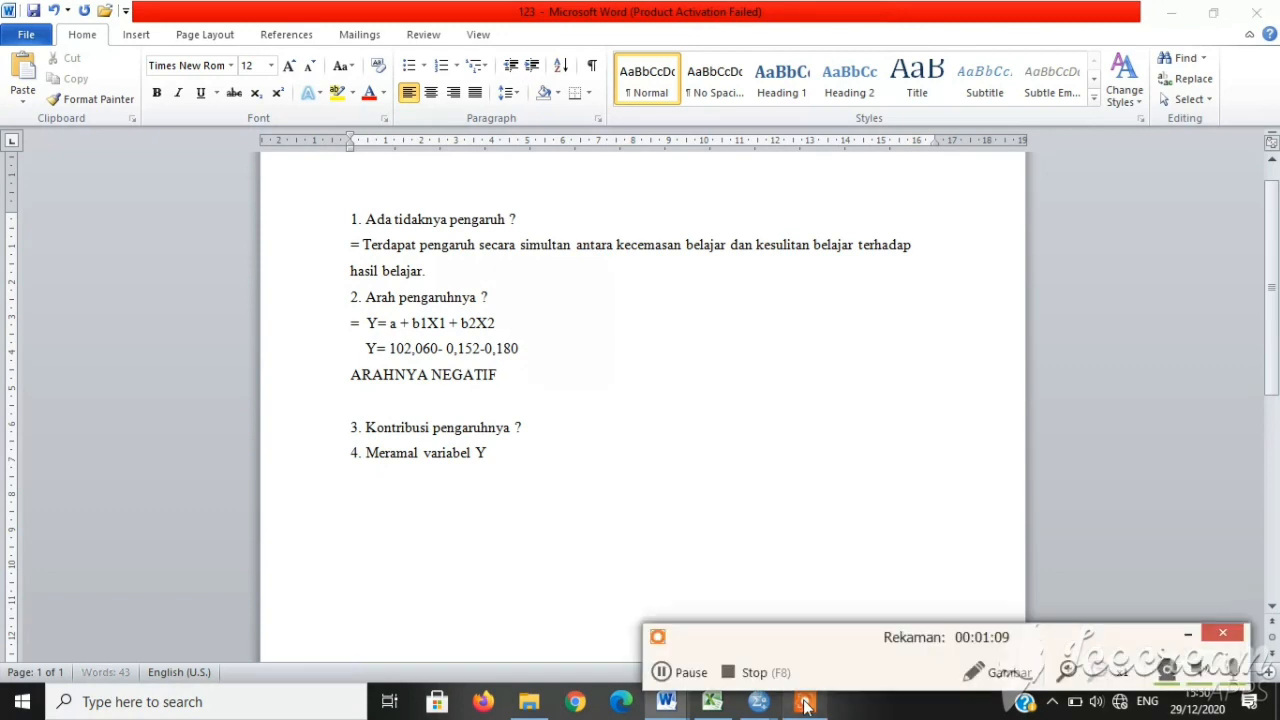
left_click(692, 674)
left_click(682, 673)
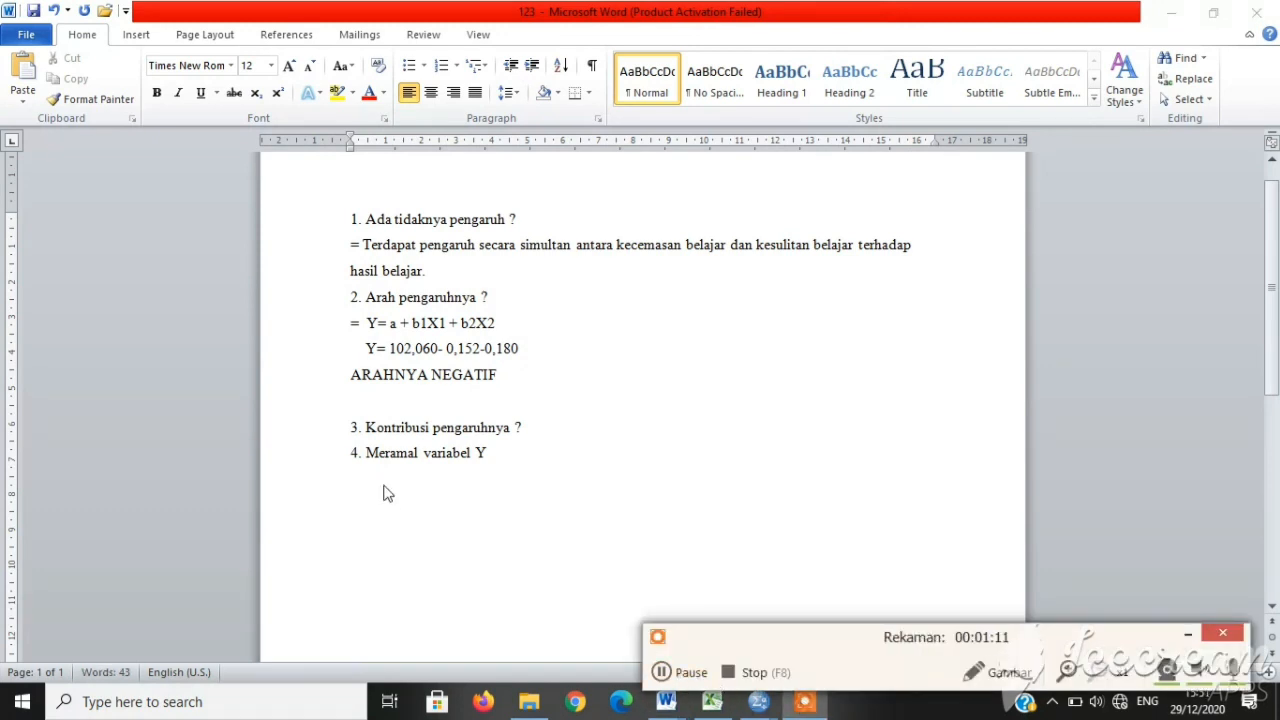
Remove the blank line above question 3 and start an answer line beneath that question with "=".
double_click(413, 405)
key("ctrl+z")
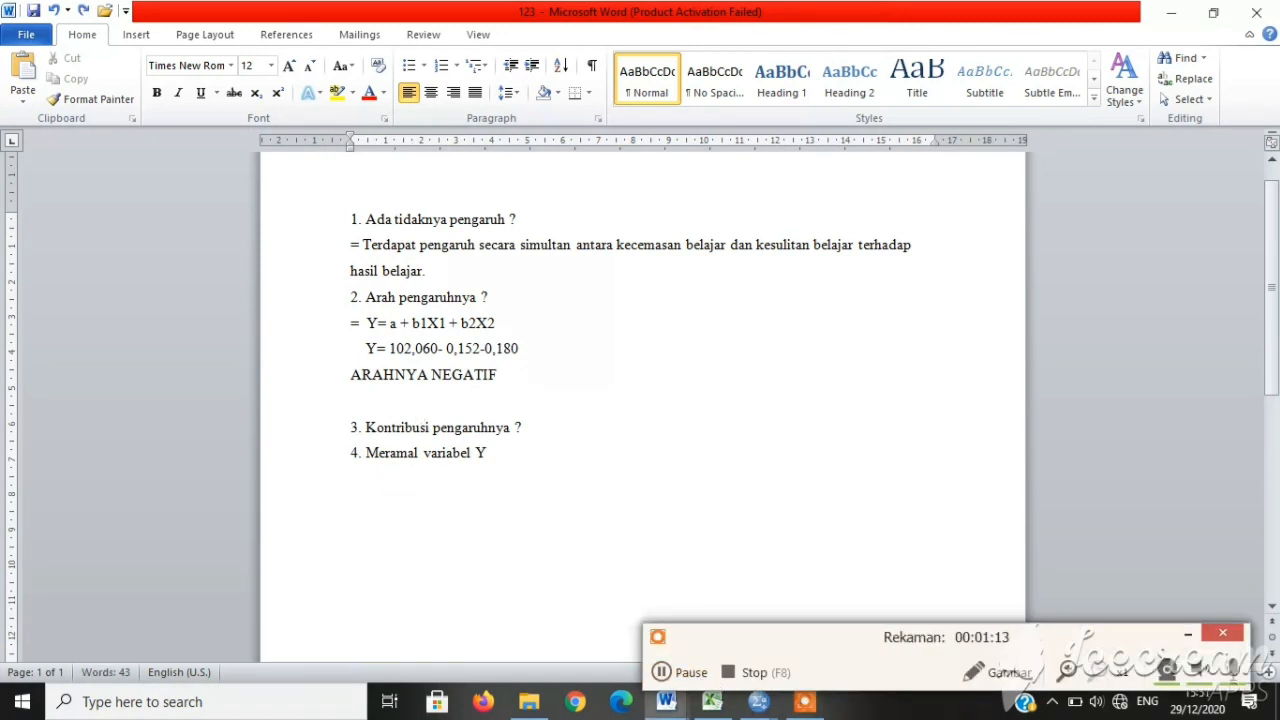
key("BackSpace")
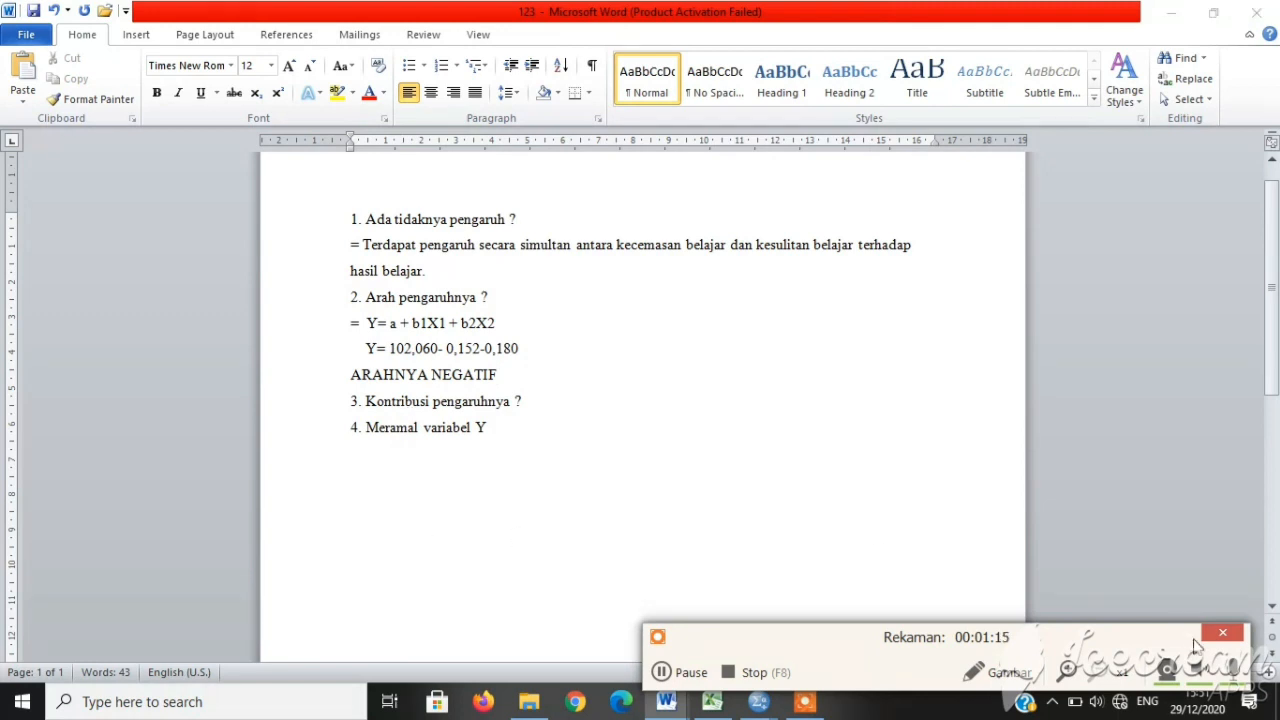
left_click(540, 409)
key("Return")
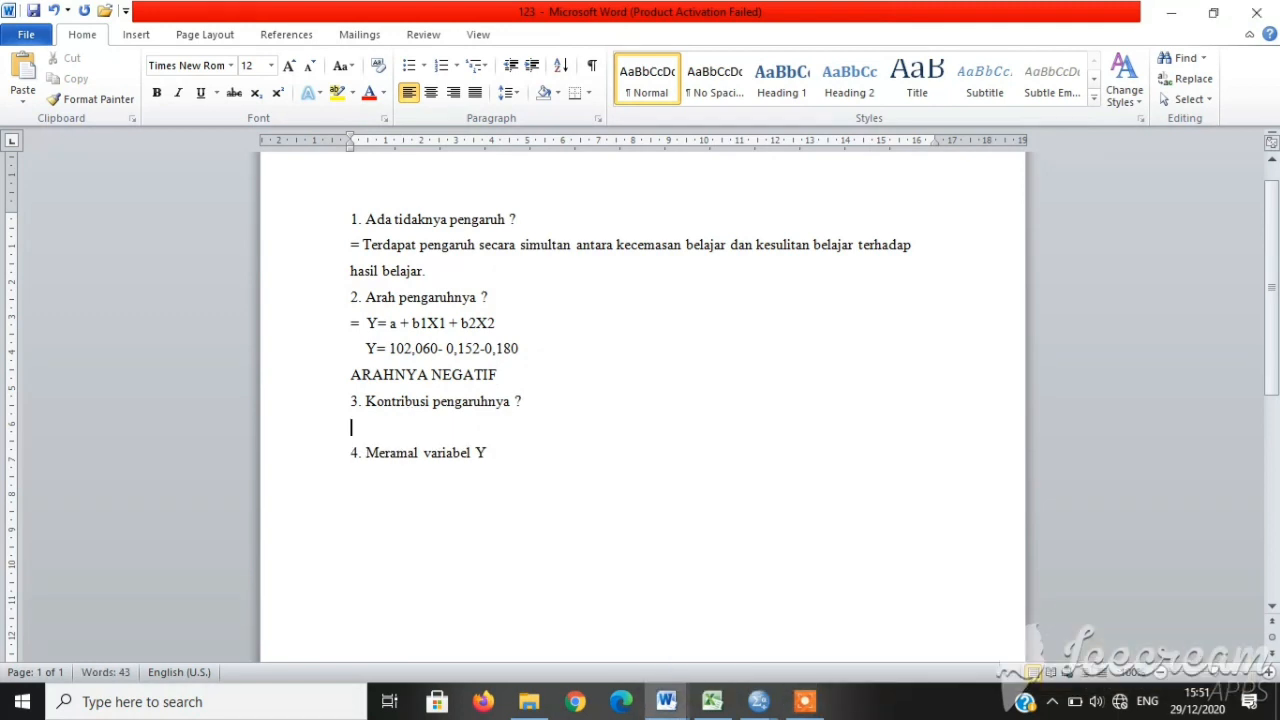
type("=")
Look up R Square in the SPSS output's Model Summary and complete the answer to question 3 in 123 with "0,283 x 100% = 28,3".
mouse_move(758, 701)
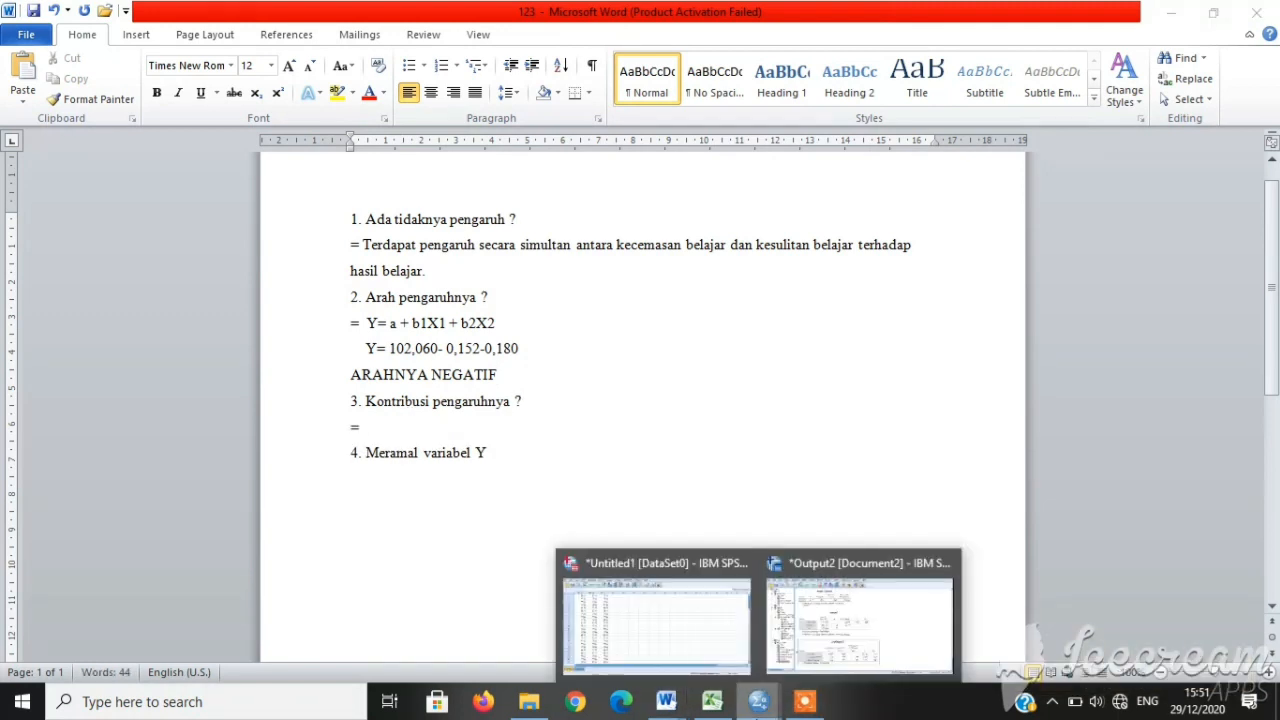
left_click(870, 650)
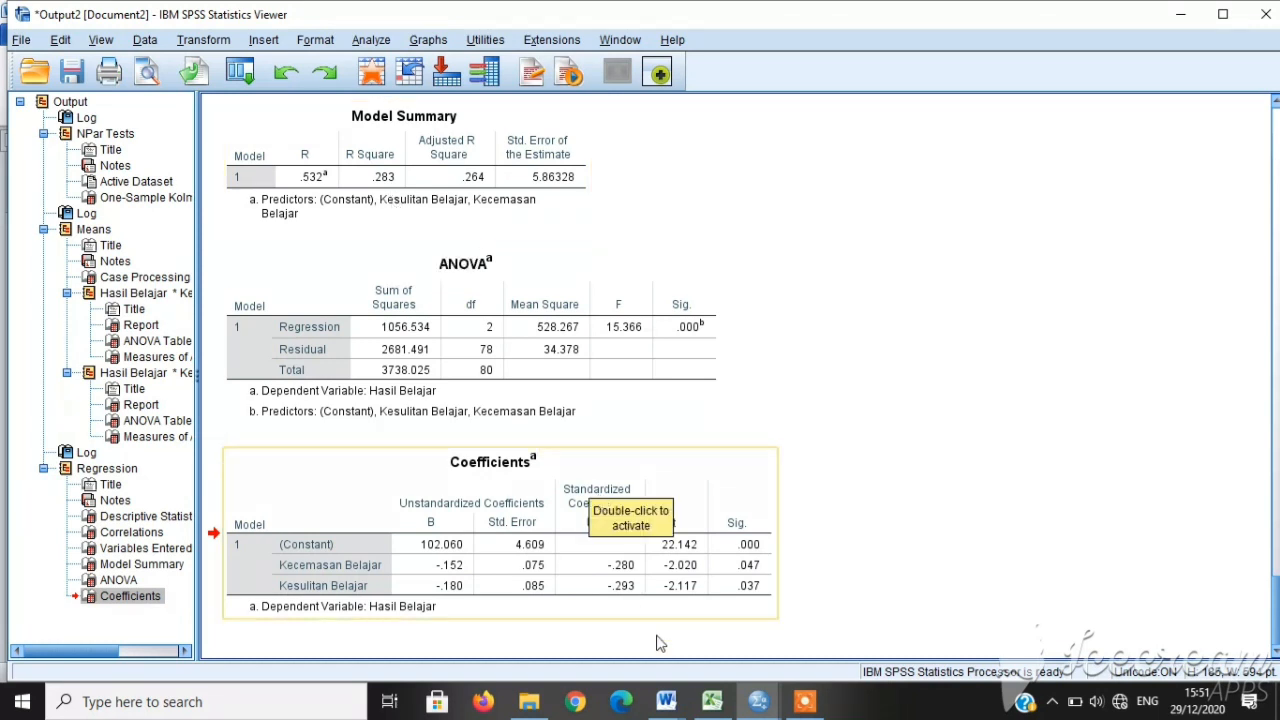
left_click(667, 697)
left_click(629, 640)
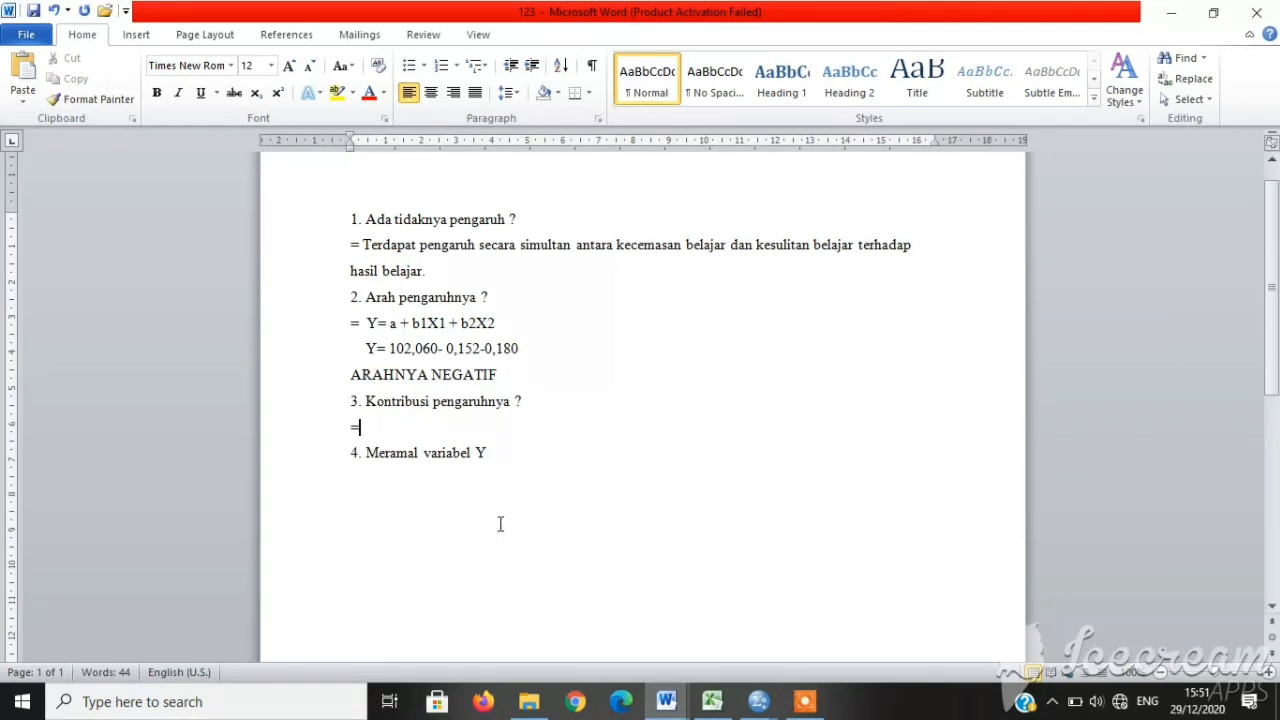
type("0,283 x 100%")
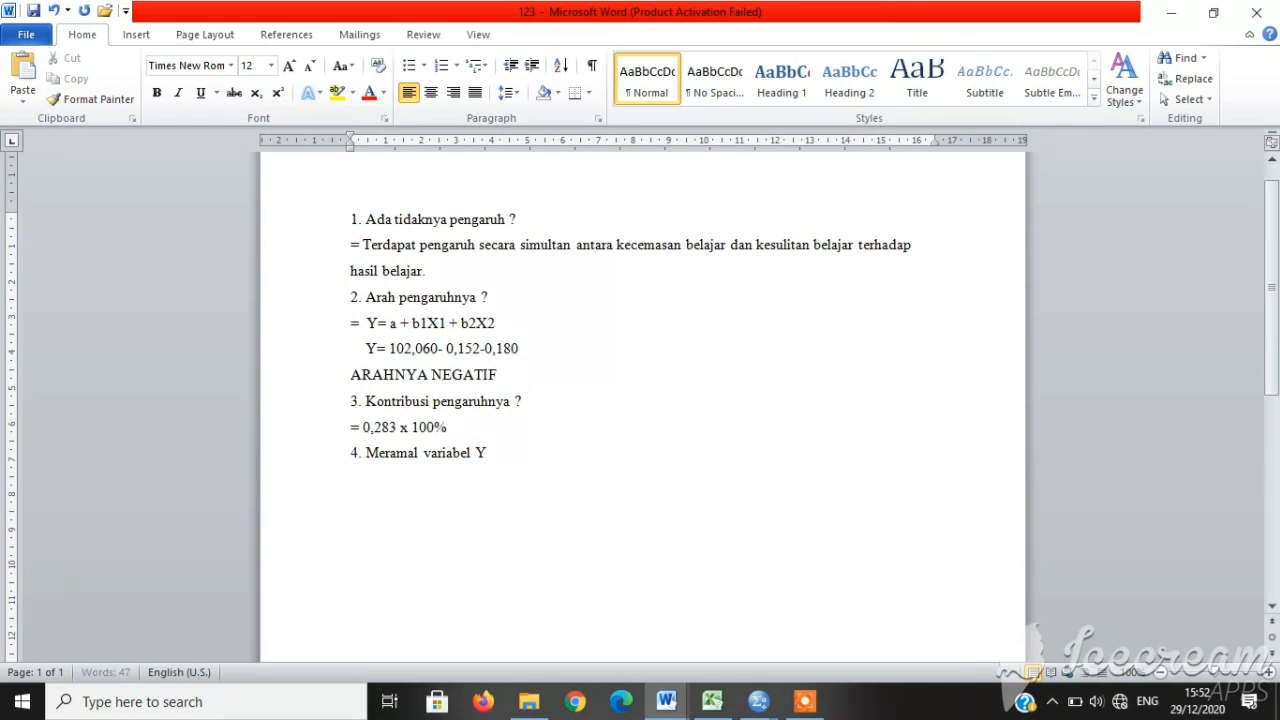
type(" = 28,3")
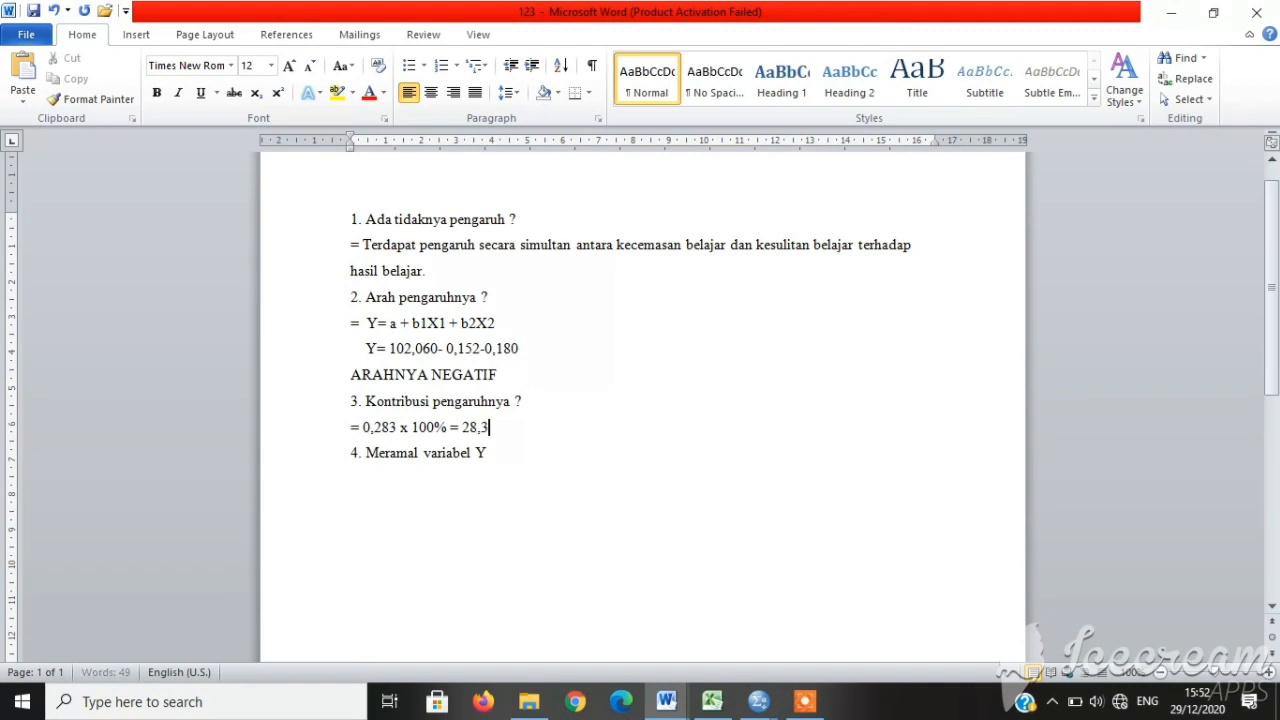